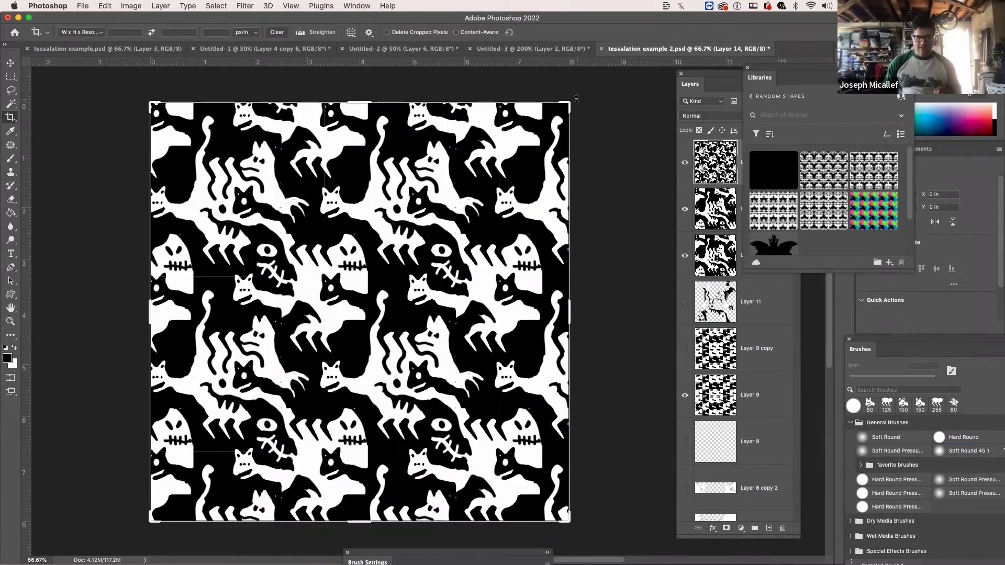
Switch to the Untitled-3 sketch document and view its whole canvas with the three-by-three guide grid.
left_click(499, 49)
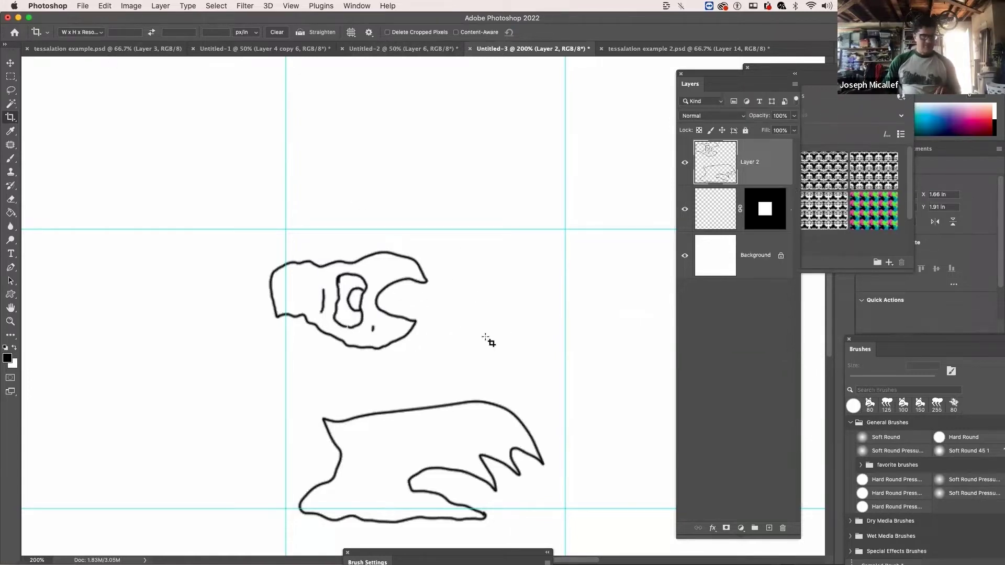
left_click(478, 314, "alt+super")
scroll(573, 333, "right", 3)
scroll(573, 333, "down", 2)
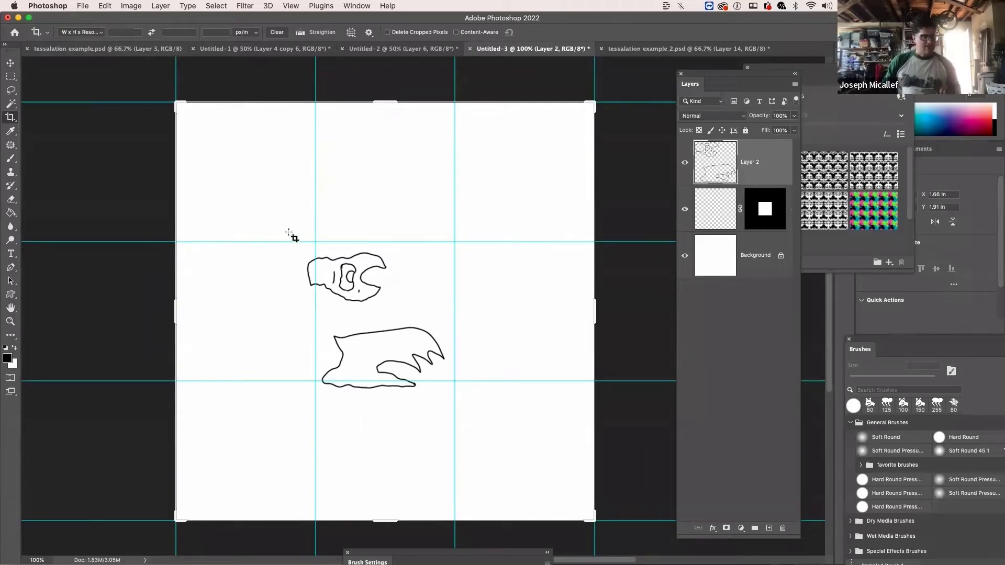
Create a new 800 by 800 pixel document at 150 pixels/inch and show its rulers.
left_click(83, 7)
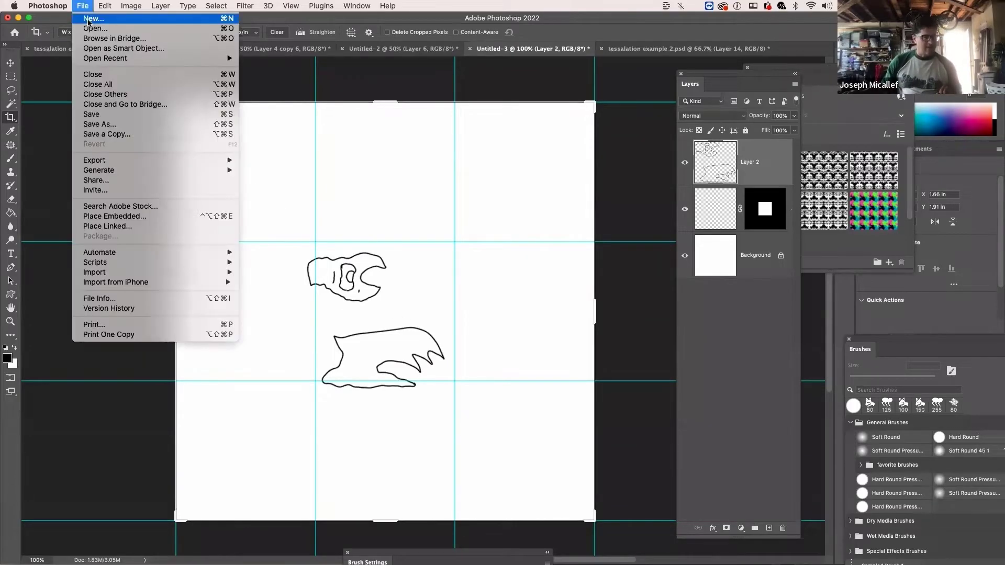
left_click(89, 19)
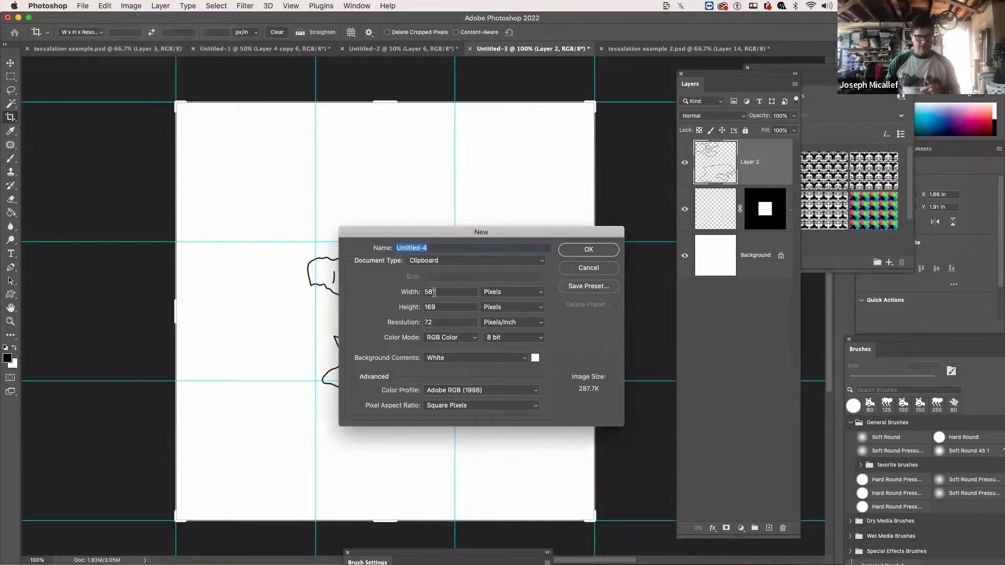
left_click(417, 292)
type("800")
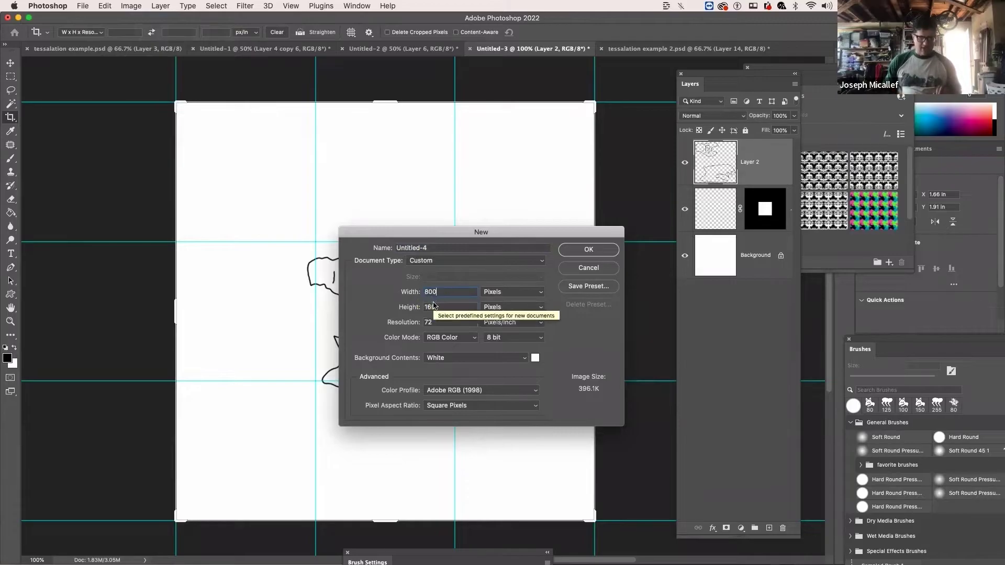
left_click(402, 311)
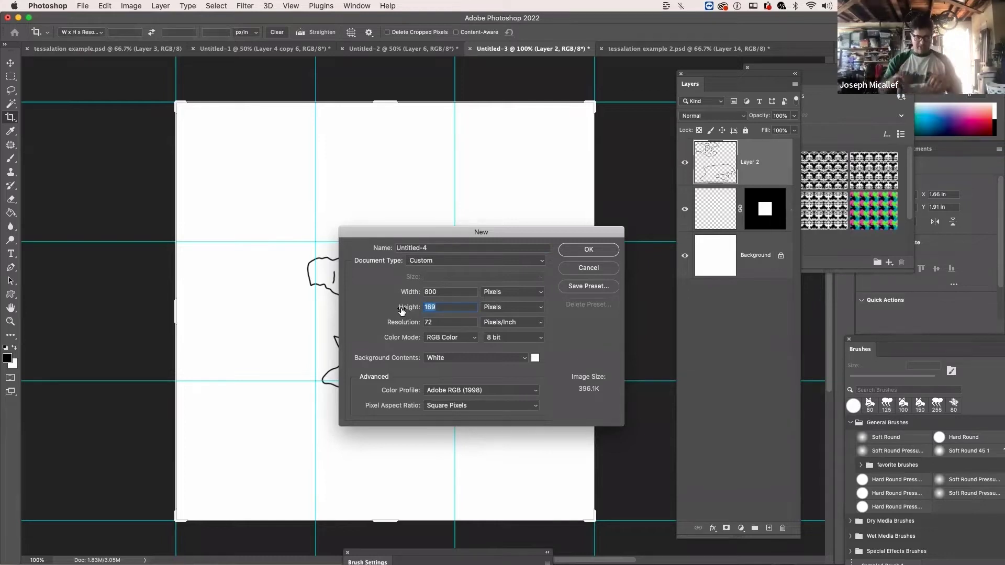
type("80")
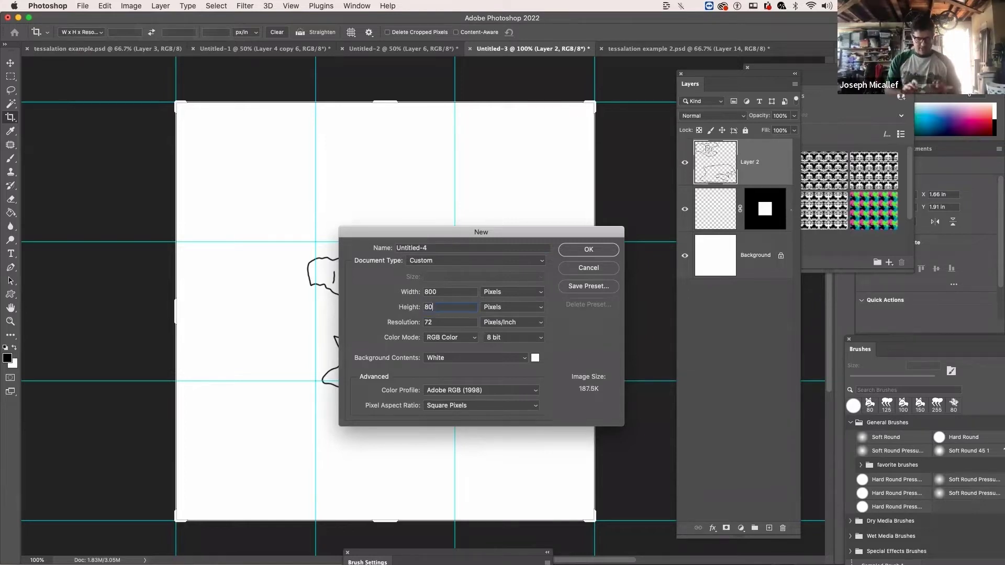
type("0")
key("Tab")
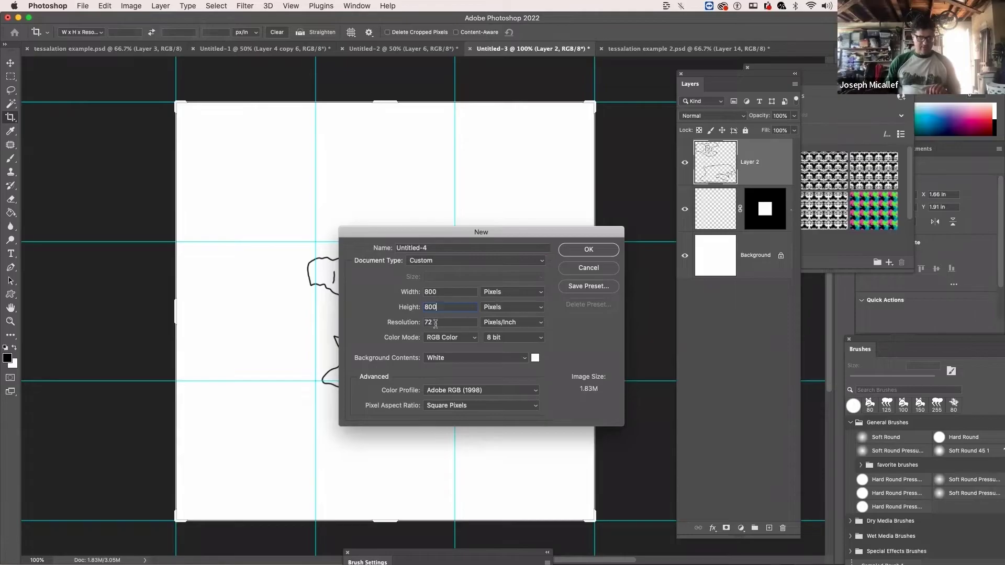
type("150")
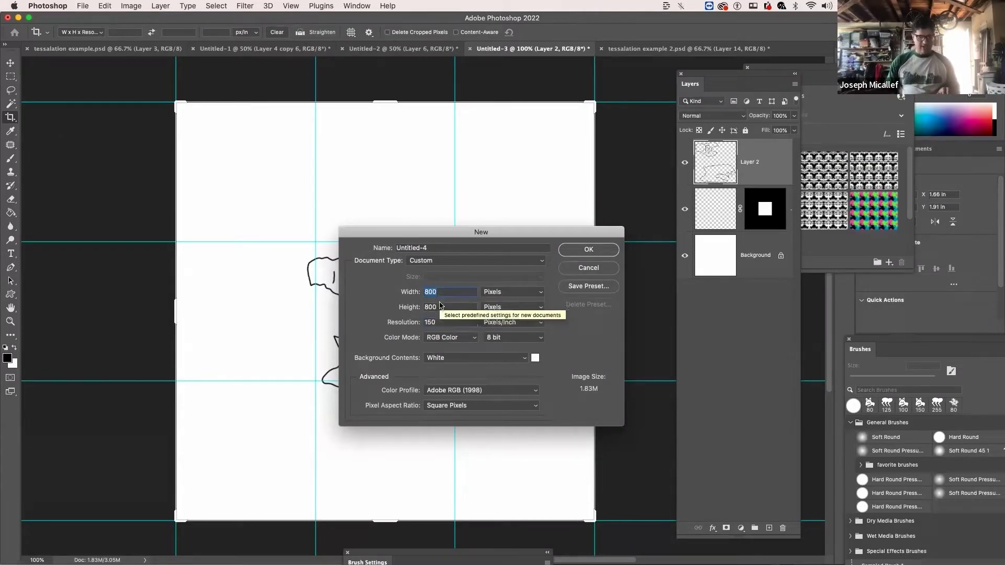
double_click(439, 322)
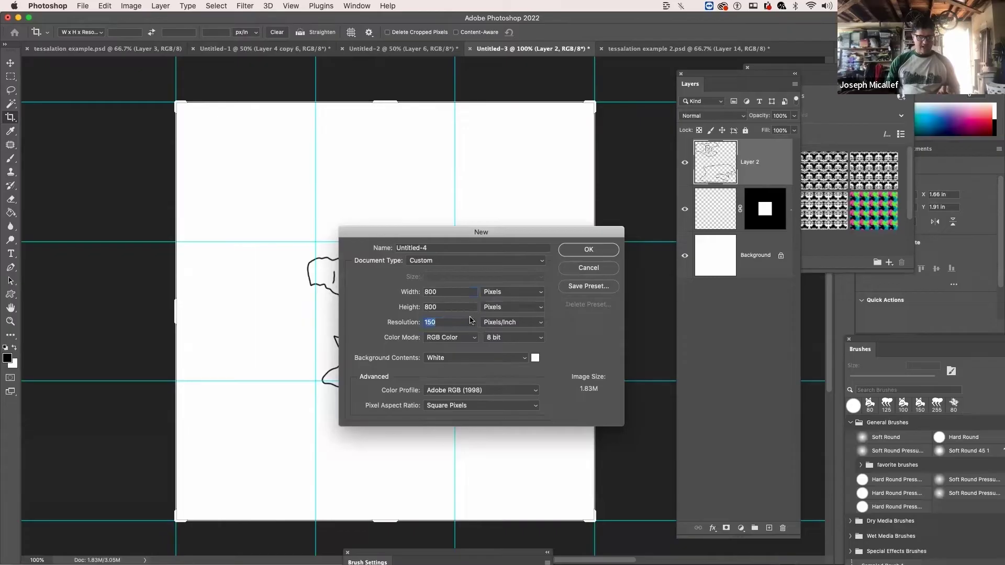
left_click(586, 249)
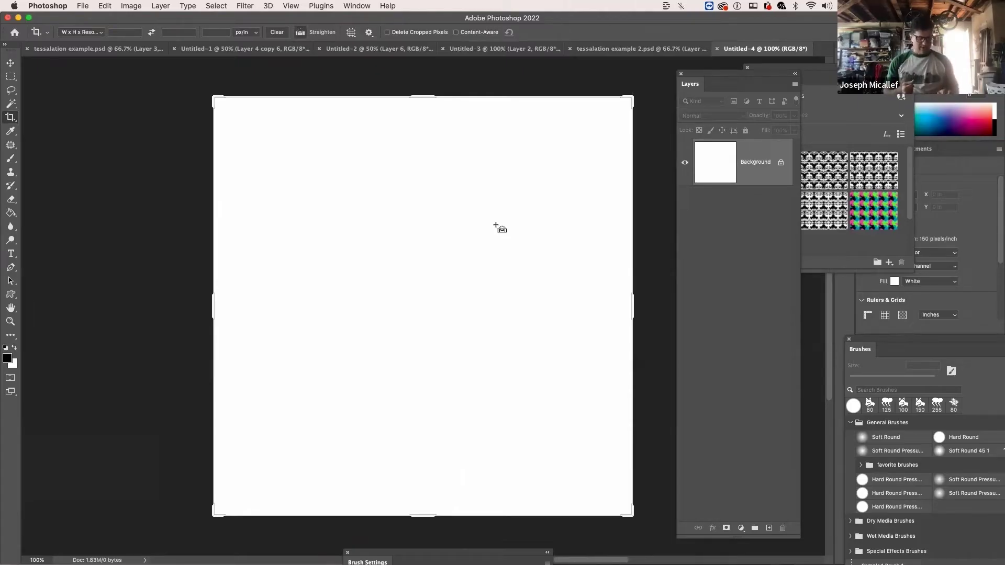
key("super+r")
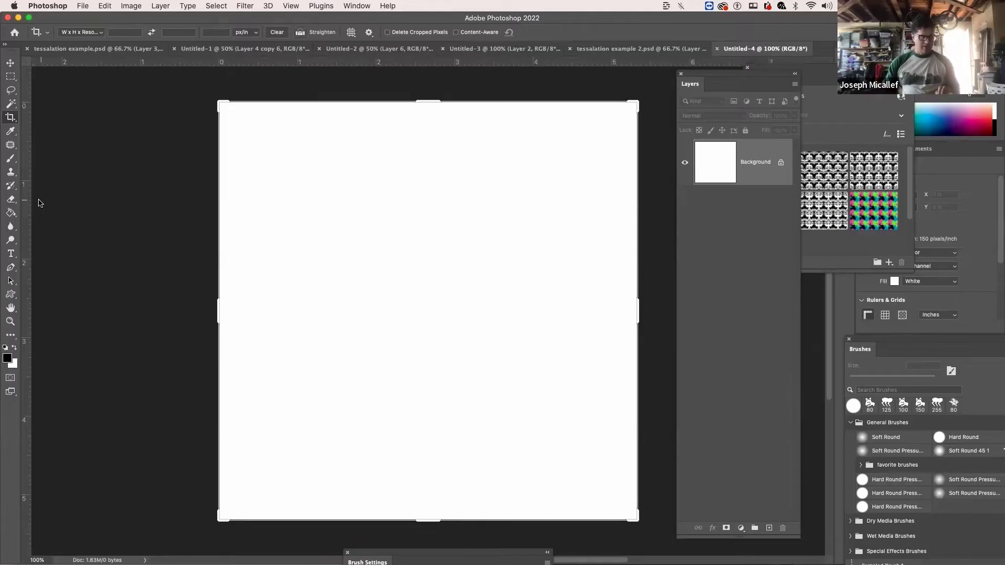
Try placing one vertical and one horizontal guide freehand on the blank canvas, and undo both.
left_click_drag(26, 203, 335, 259)
left_click_drag(387, 63, 382, 198)
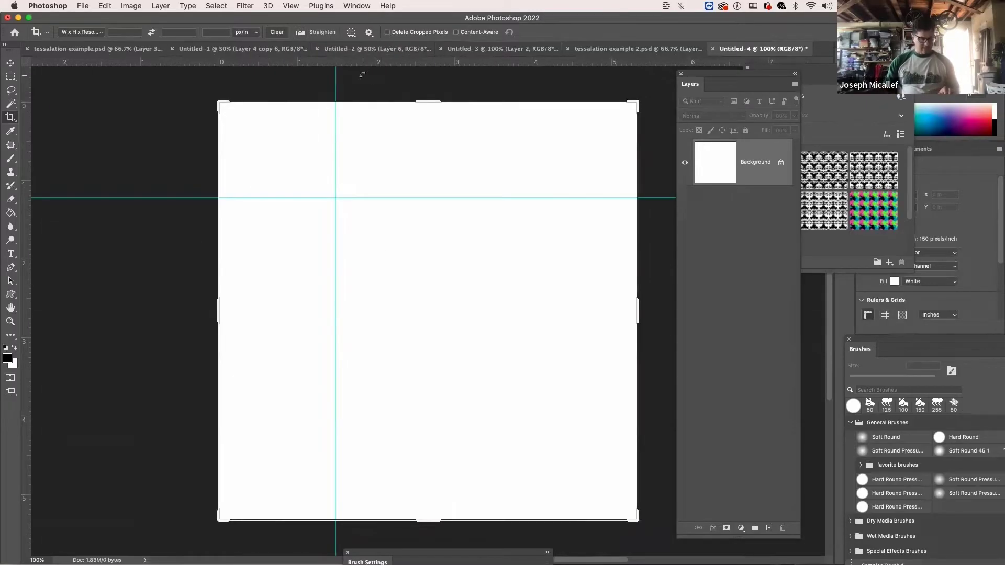
key("super+z")
key("super+z")
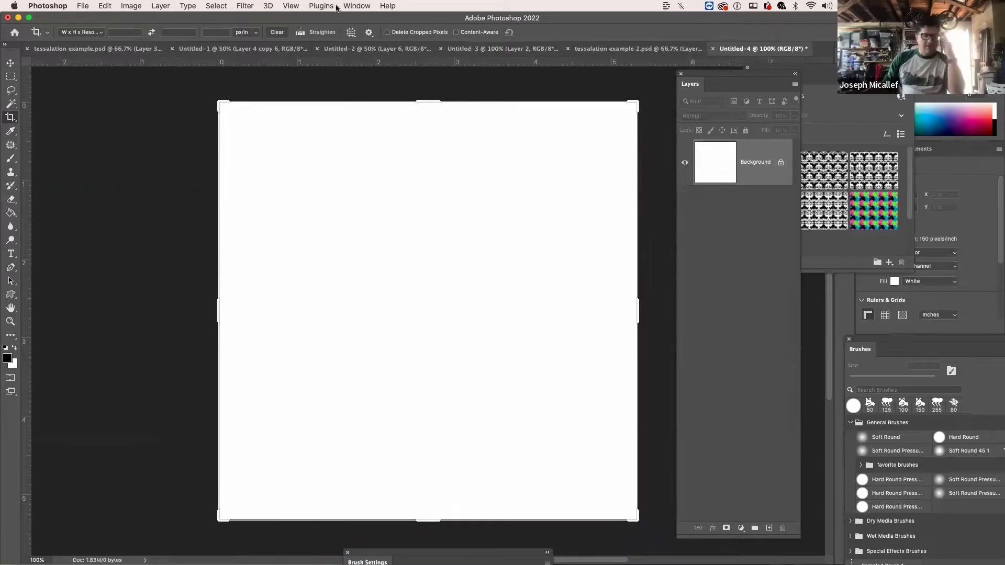
Try adding a vertical guide at an exact position of 400 px, and undo it.
left_click(291, 7)
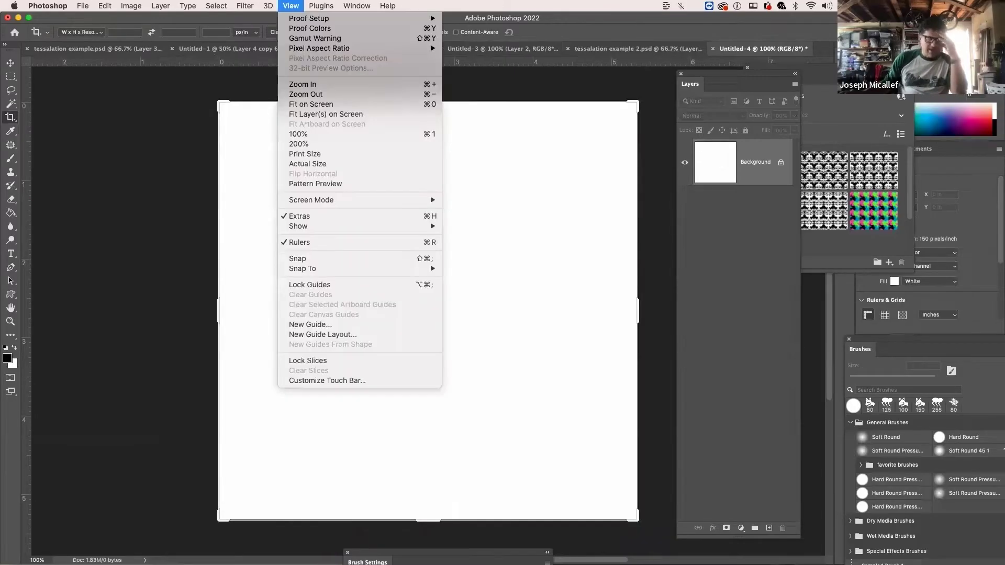
left_click(337, 326)
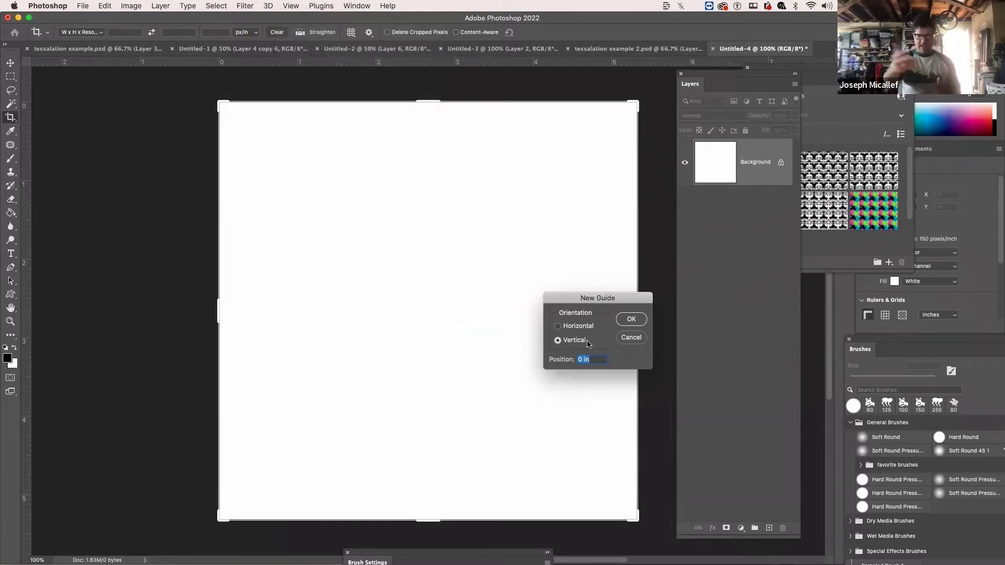
type("400")
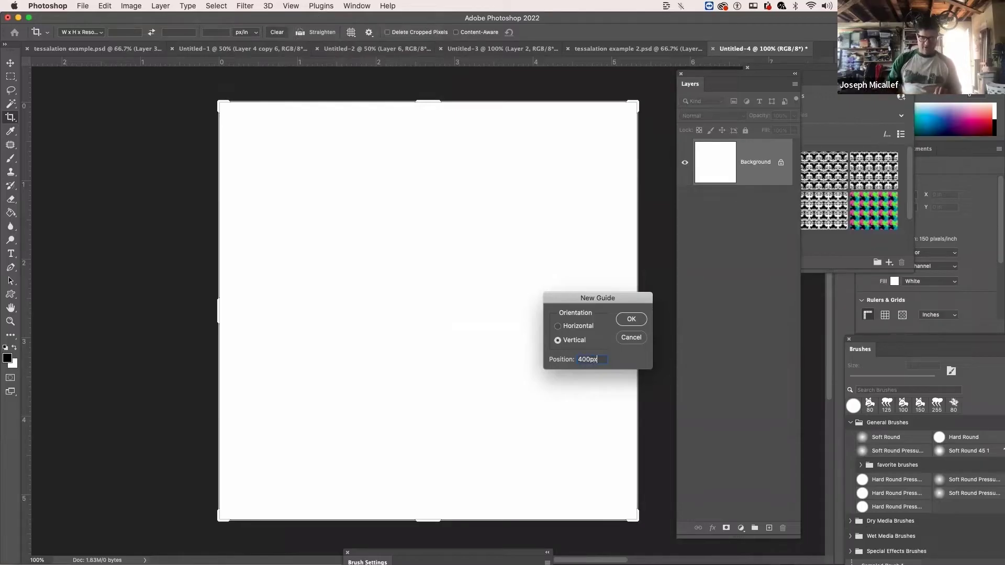
left_click(629, 319)
key("super+z")
Open the settings for a new guide layout on the blank canvas.
left_click(291, 5)
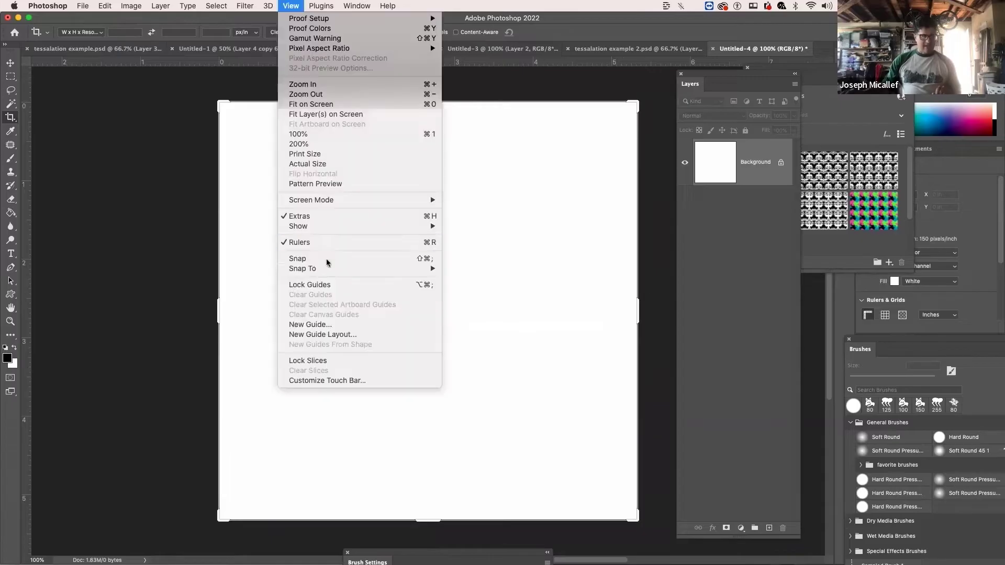
left_click(331, 334)
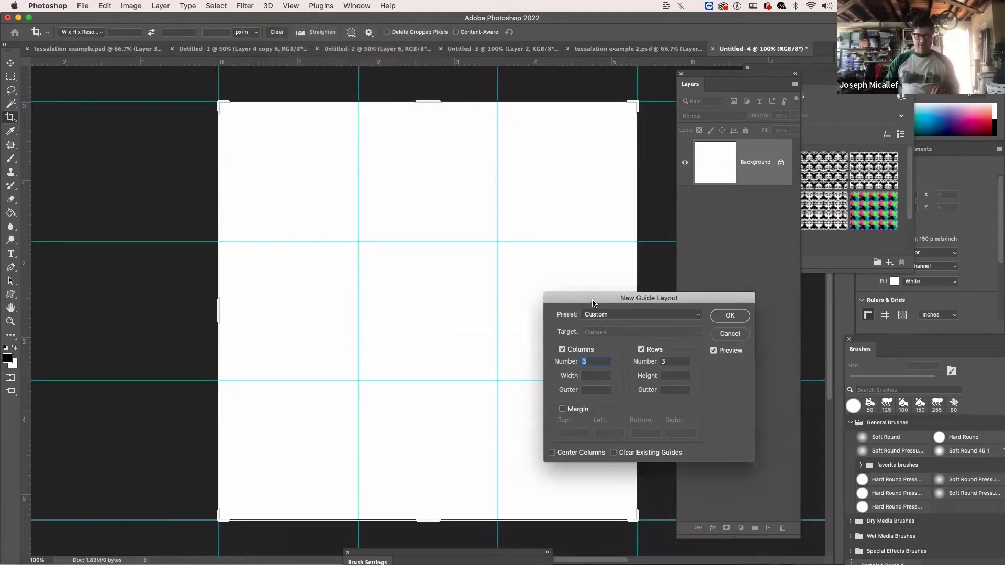
left_click_drag(592, 303, 428, 245)
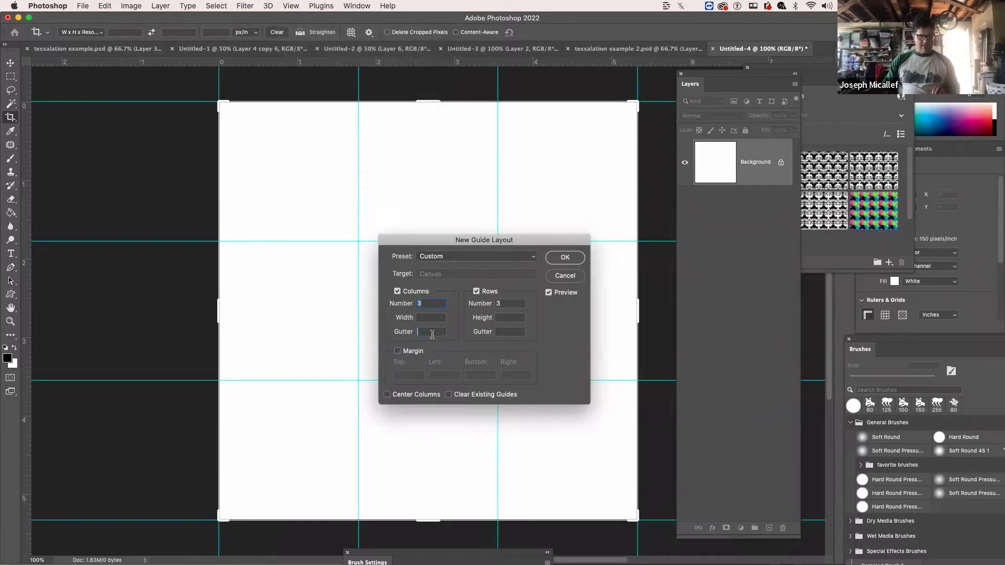
left_click(432, 332)
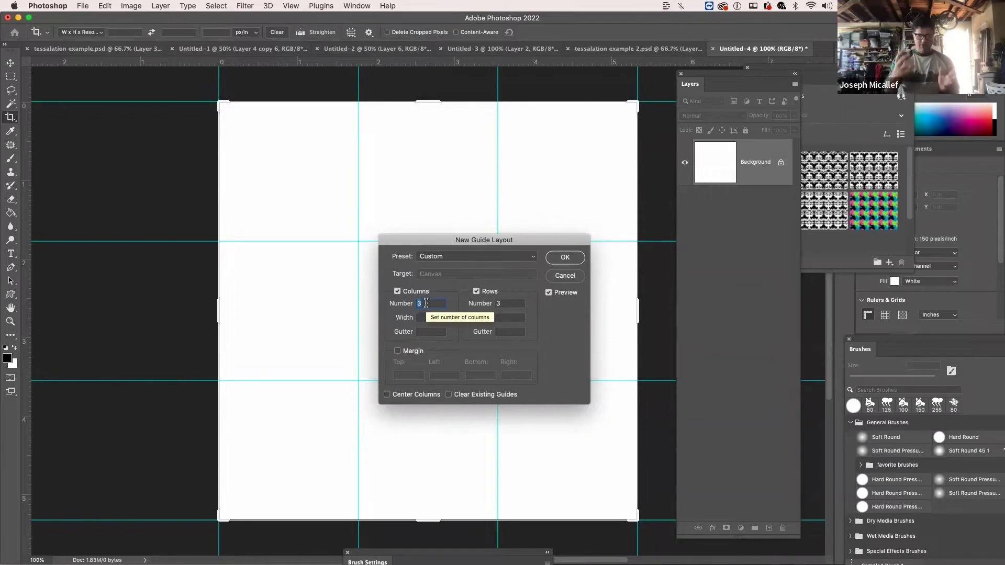
Try a guide layout of two columns and two rows.
type("2")
double_click(498, 303)
type("2")
left_click(429, 317)
left_click_drag(442, 243, 425, 271)
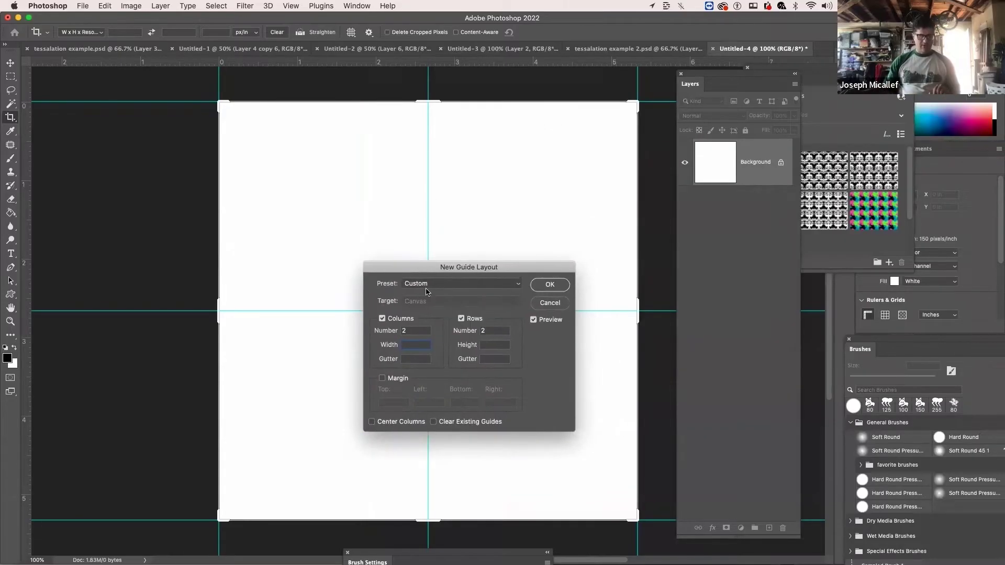
Create a guide layout of three columns and three rows, using the saved "grid" preset.
double_click(412, 330)
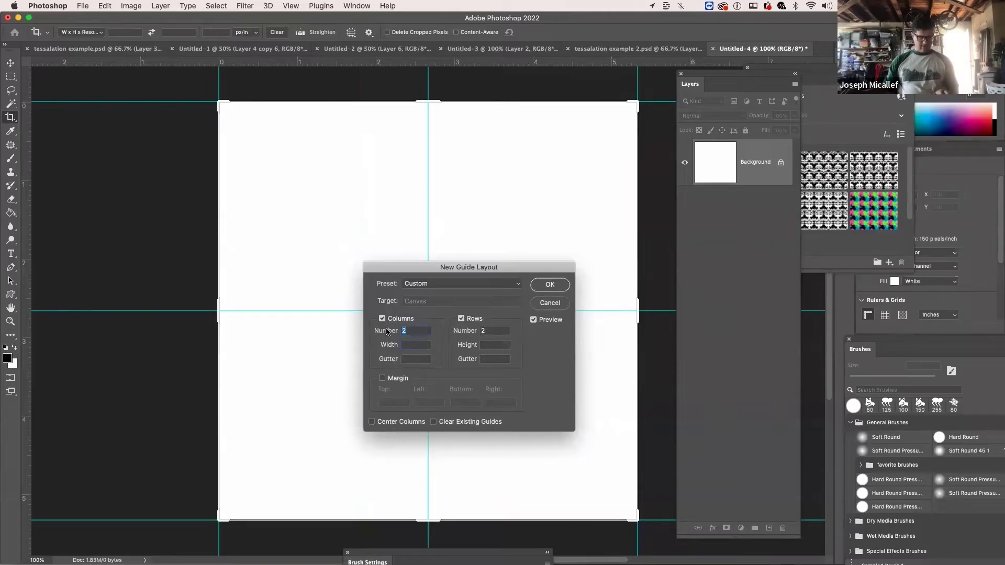
type("3")
double_click(487, 330)
type("3")
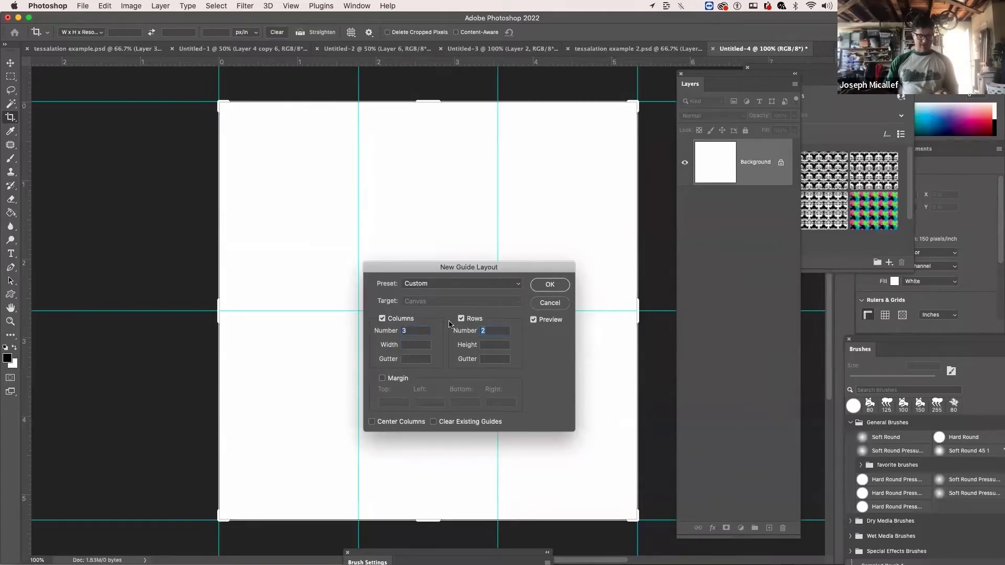
left_click_drag(437, 269, 496, 138)
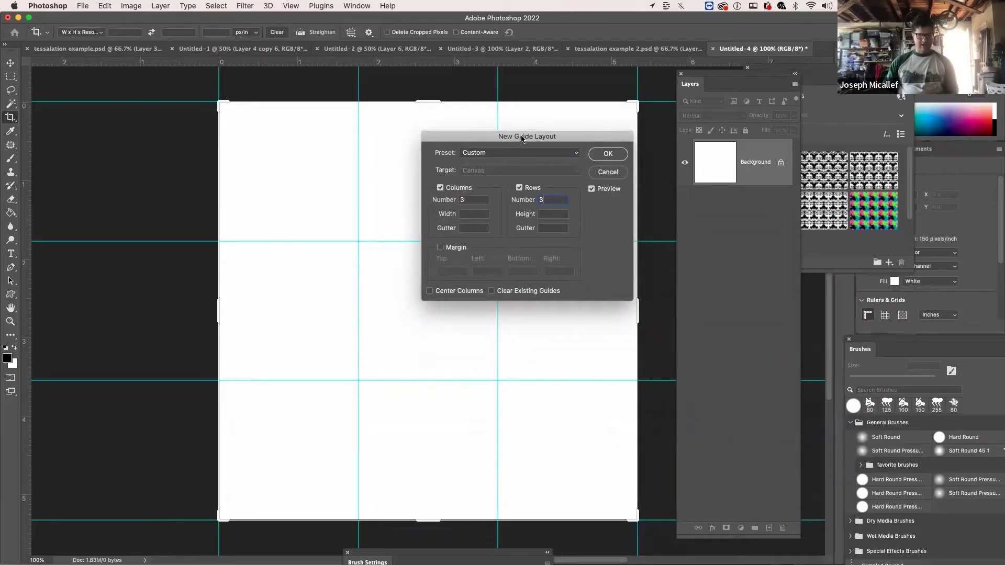
left_click_drag(522, 139, 493, 150)
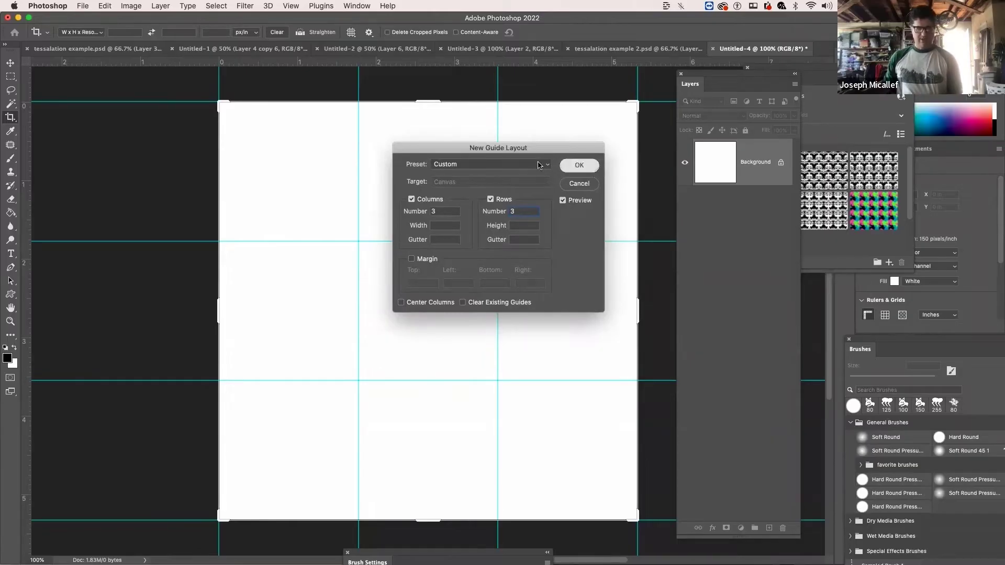
left_click(471, 166)
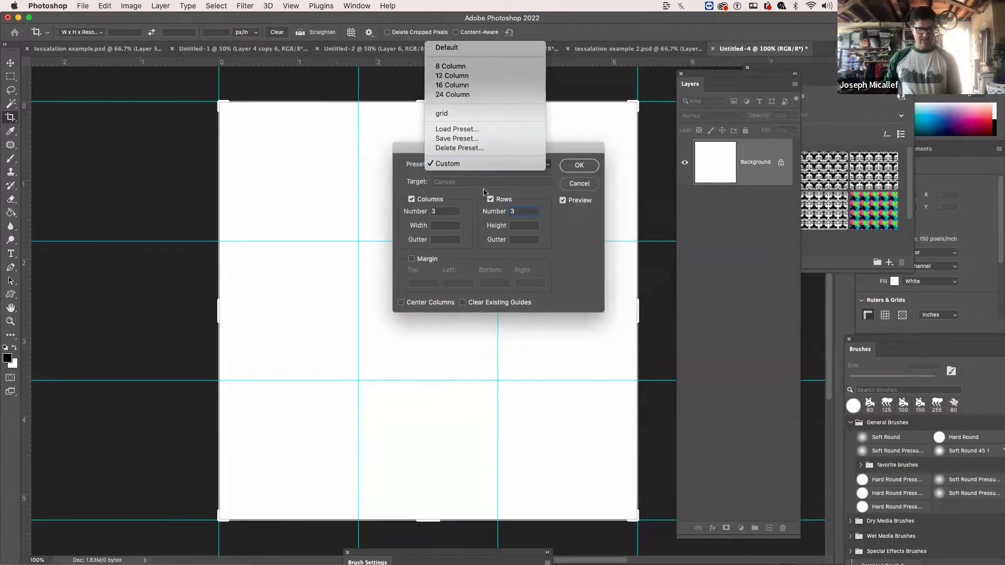
left_click(480, 114)
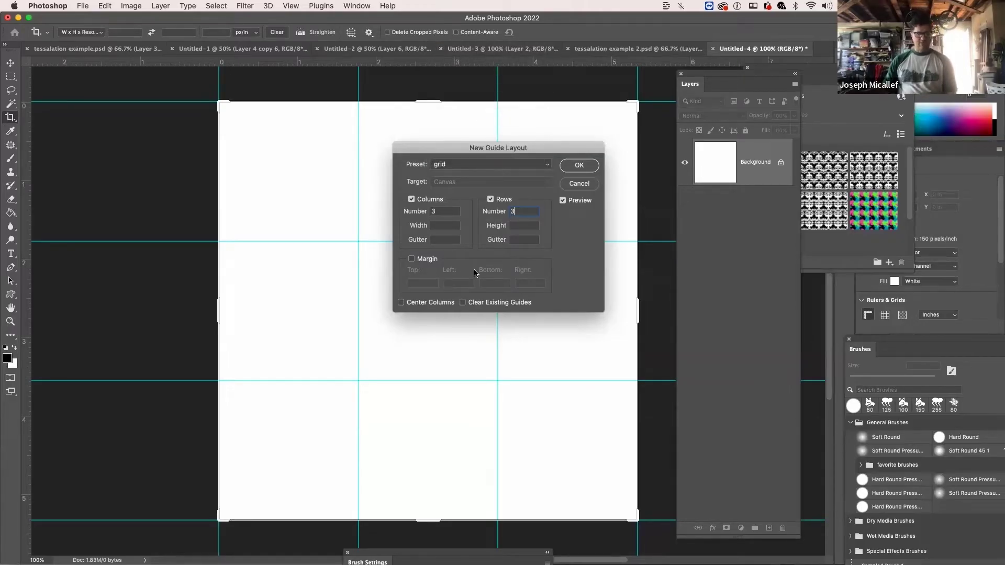
left_click(579, 165)
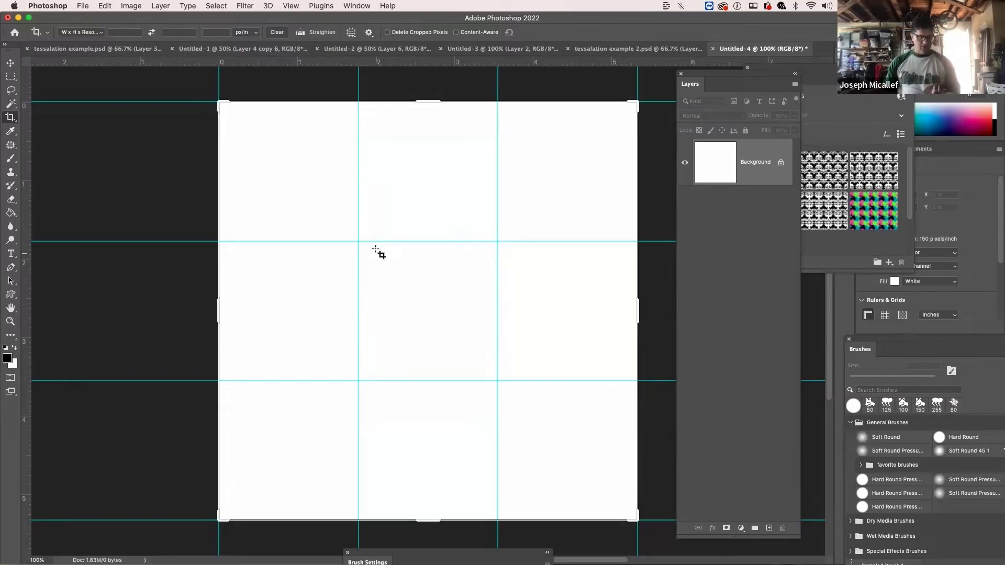
Try a rectangular marquee selection around the centre cell of the guide grid, and deselect it.
left_click(10, 76)
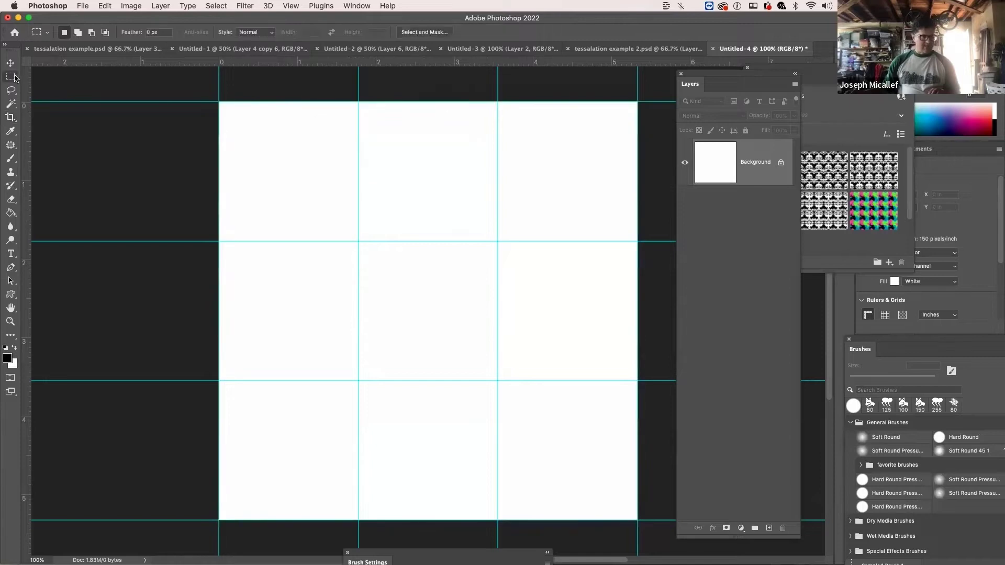
left_click_drag(356, 242, 516, 410)
key("super+d")
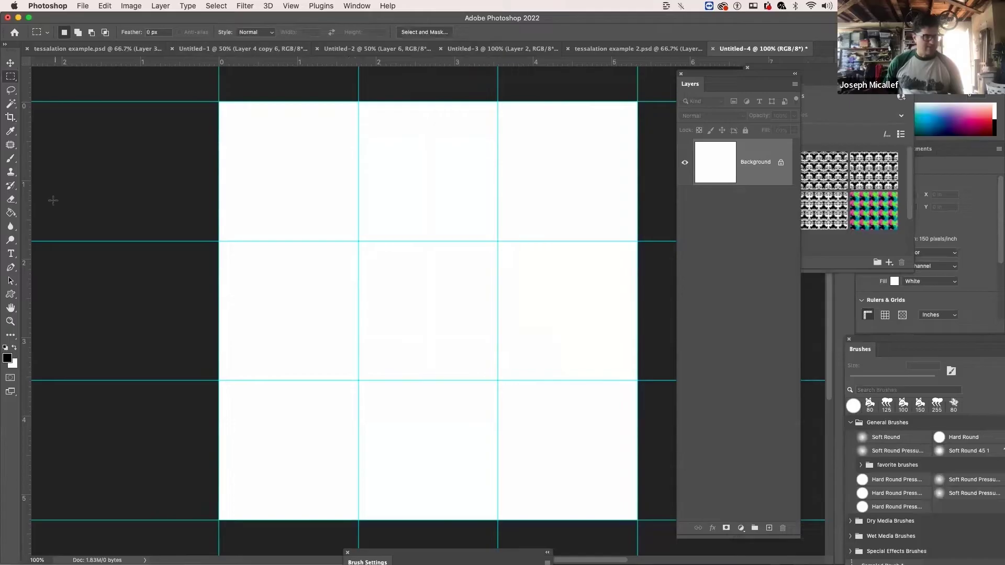
Turn on snapping and select exactly the centre cell of the guide grid with a rectangular marquee.
left_click(291, 6)
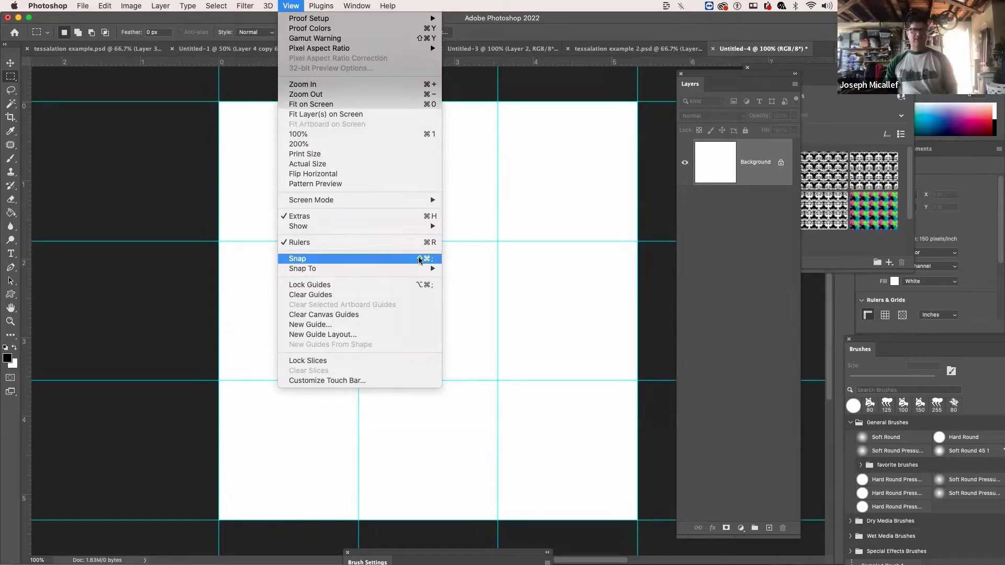
left_click(485, 298)
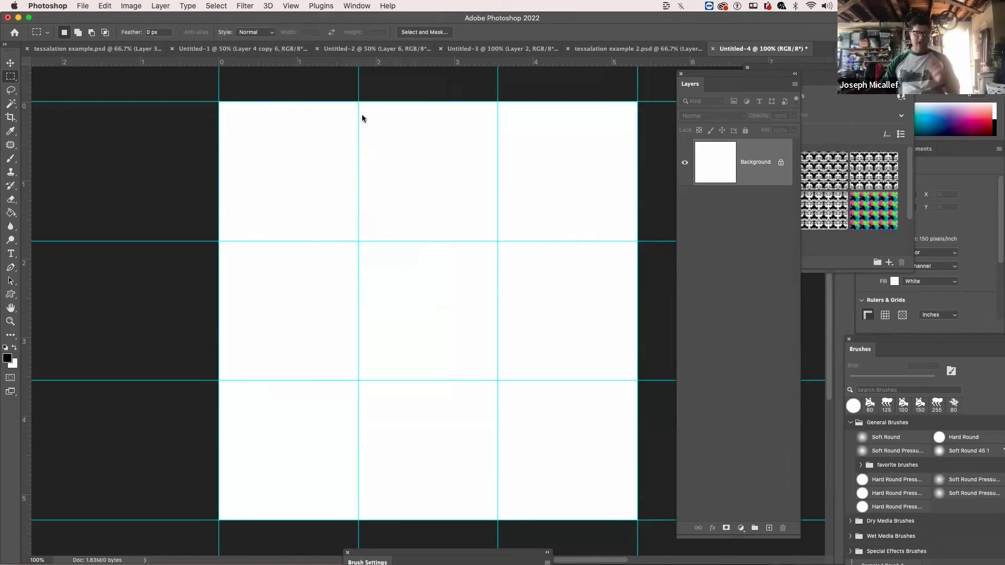
left_click(290, 6)
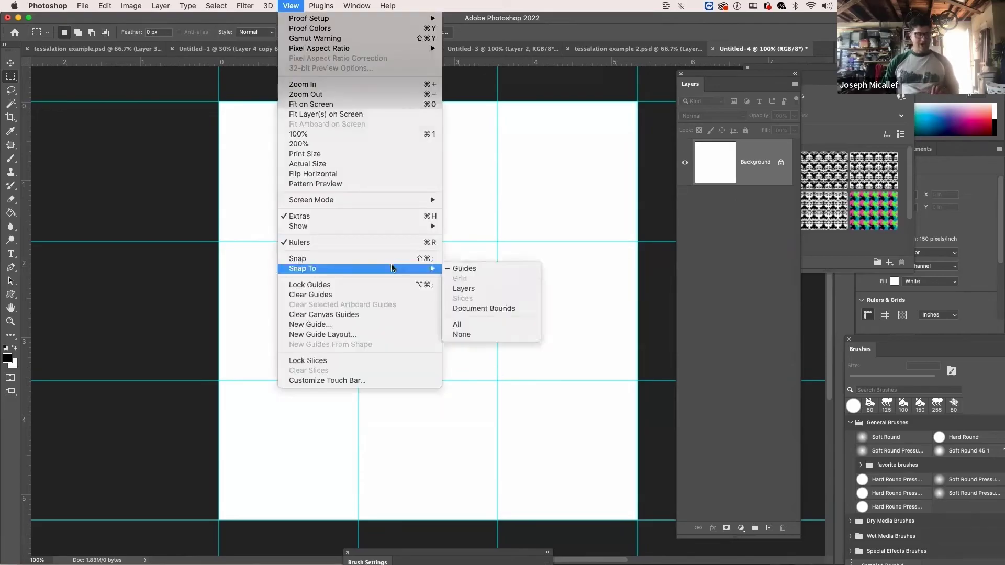
left_click(374, 257)
left_click_drag(359, 241, 498, 380)
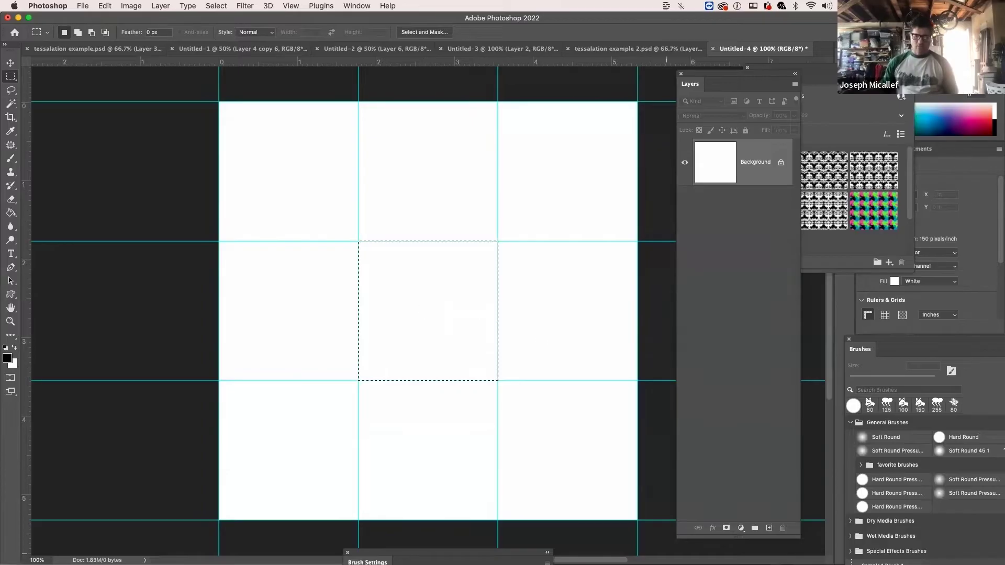
Add a new layer with a mask limited to the selected centre cell, check the mask by loading it as a selection, and deselect.
left_click(768, 527)
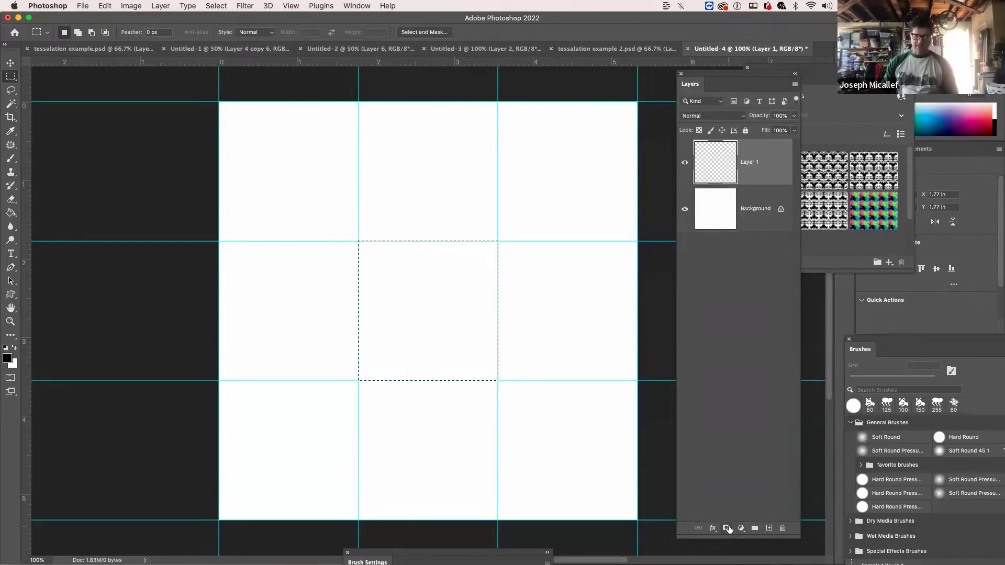
left_click(727, 527)
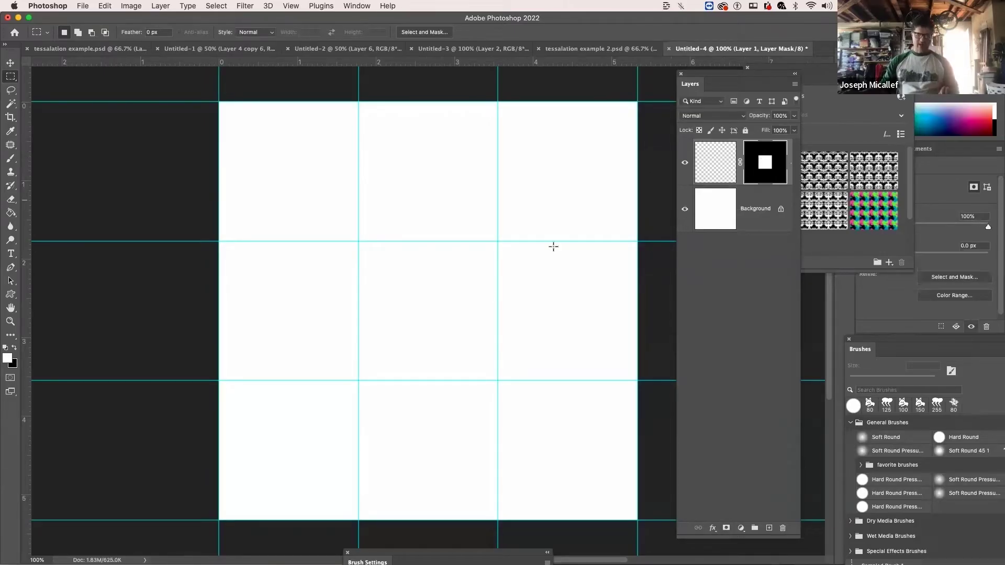
left_click_drag(726, 154, 767, 167)
left_click(767, 167, "super")
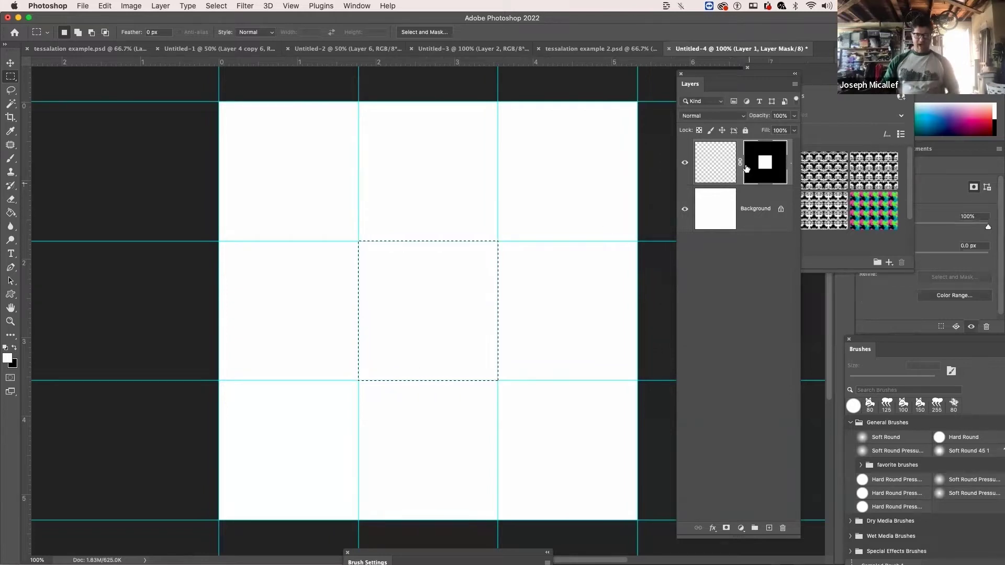
key("super+d")
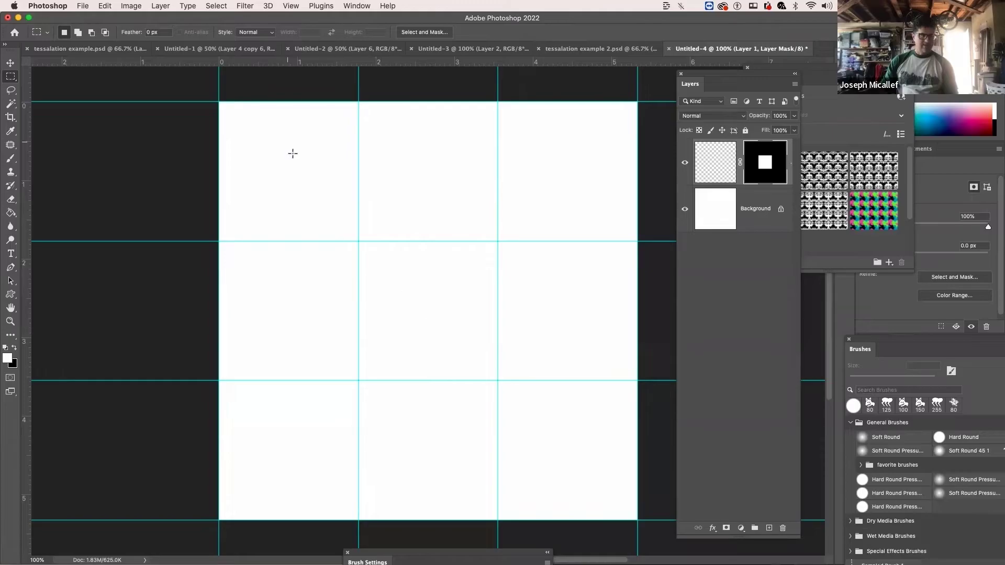
Activate the 3 px Hard Round brush with black as the foreground colour and add an empty layer above the masked layer.
left_click(290, 7)
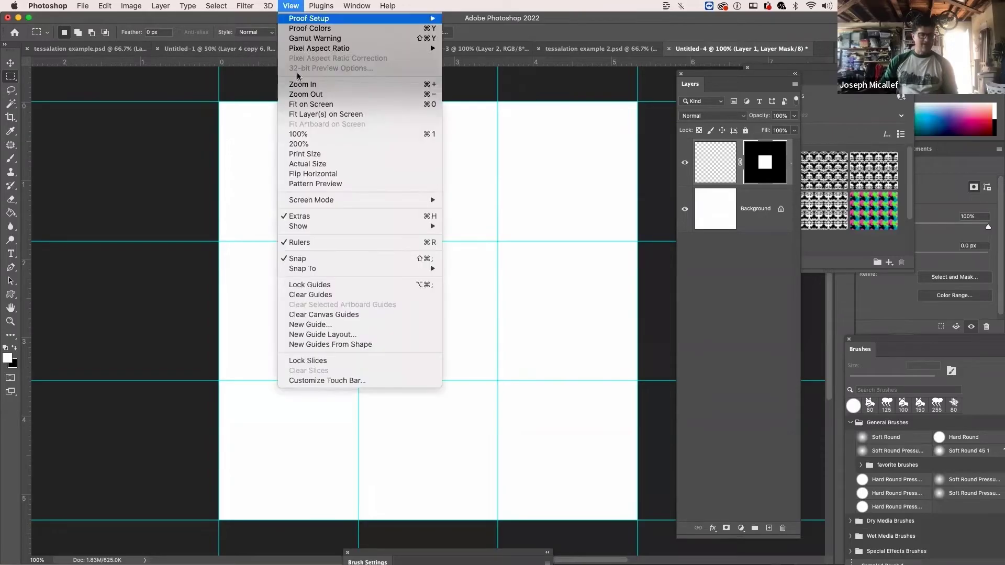
left_click(322, 258)
key("b")
key("x")
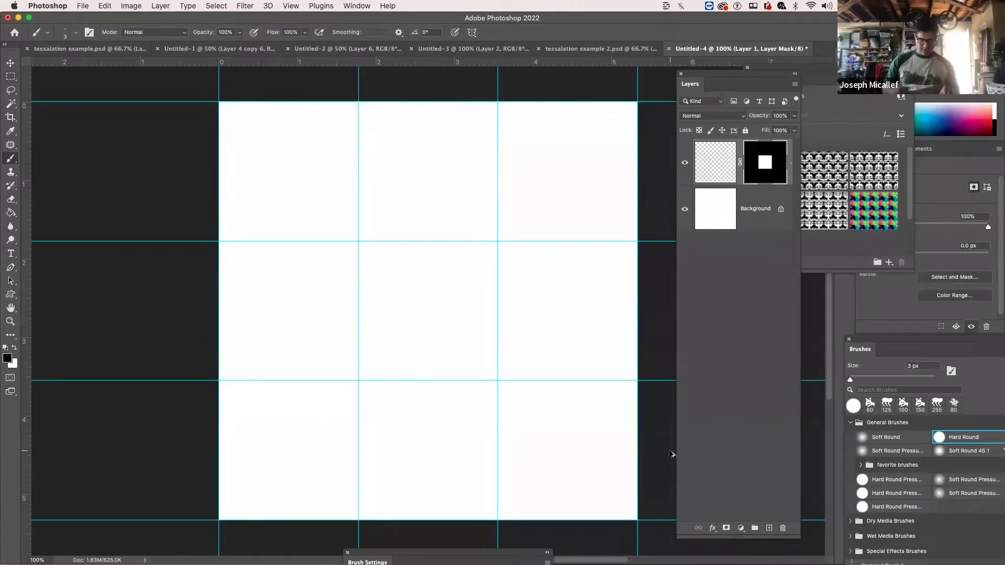
left_click(769, 528)
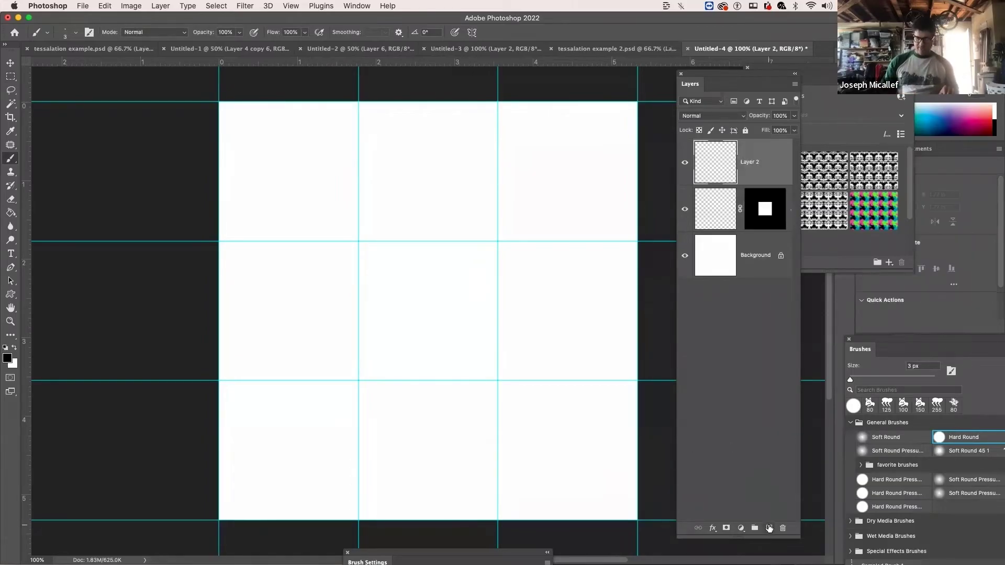
Try a freehand brush stroke across the centre cell's left guide with snapping on, and undo it.
mouse_move(349, 273)
left_mouse_down()
mouse_move(358, 329)
mouse_move(373, 333)
left_mouse_up()
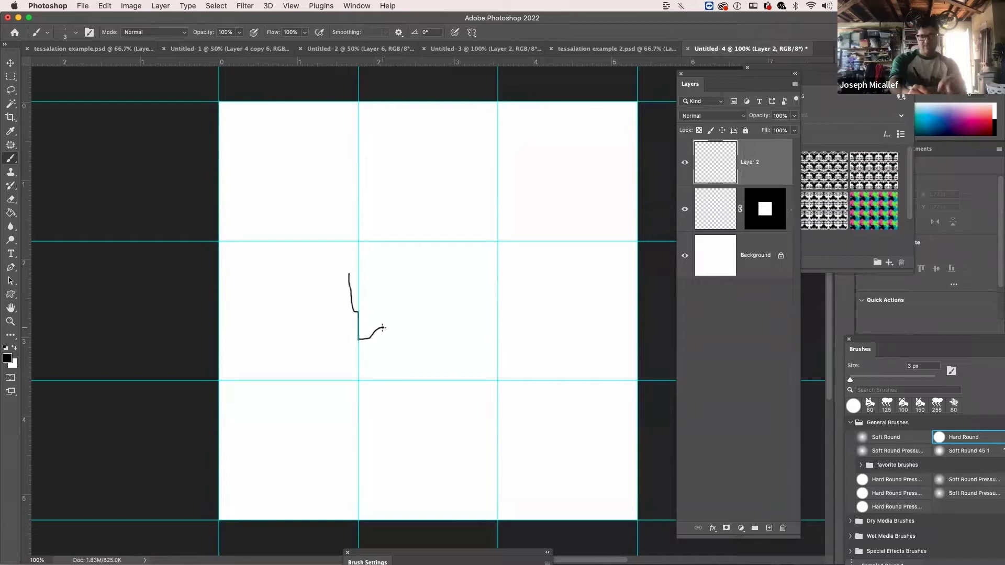
left_click_drag(383, 328, 383, 327)
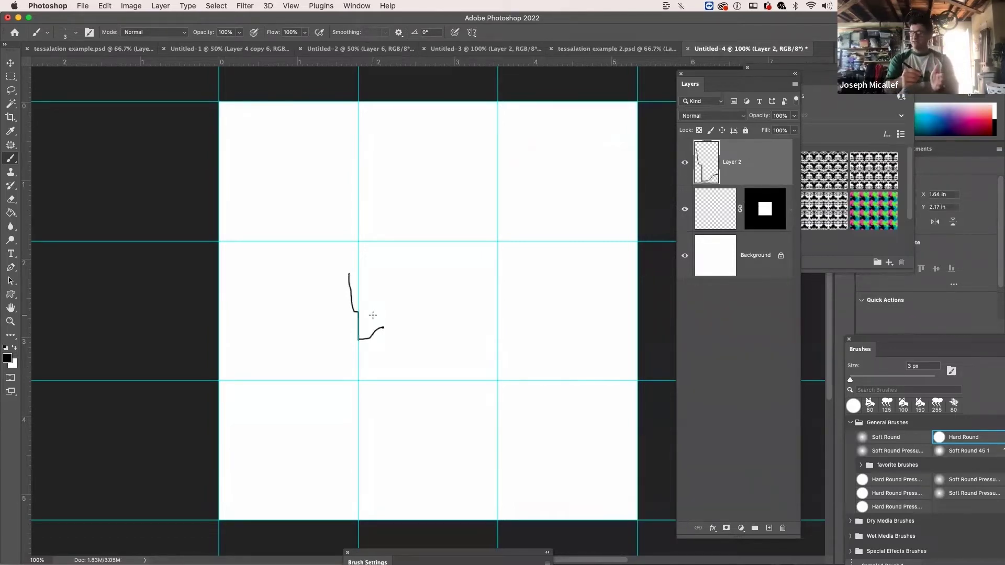
key("super+z")
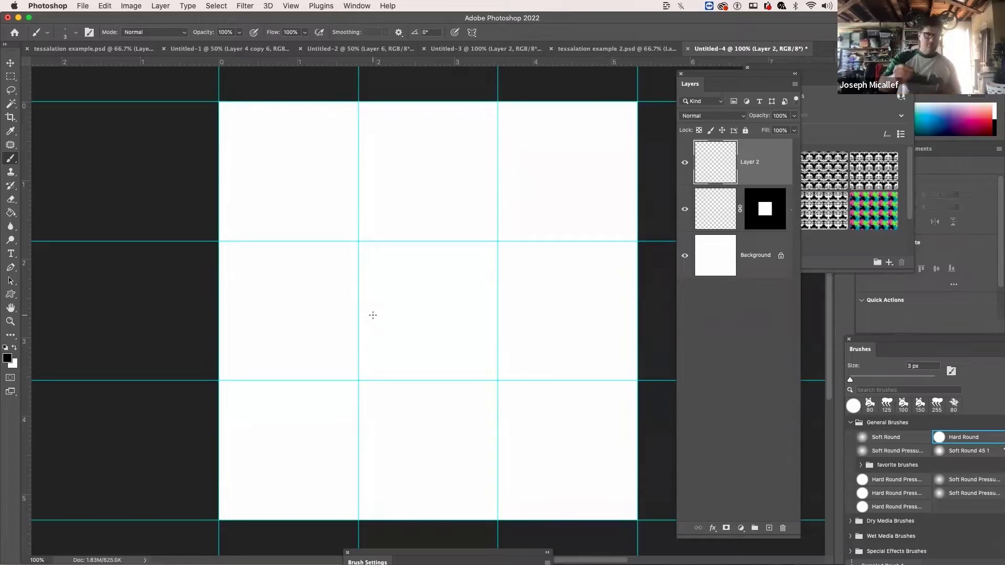
Turn off snapping, try a freehand brush stroke across the centre cell's left guide, and undo the stroke.
left_click(291, 6)
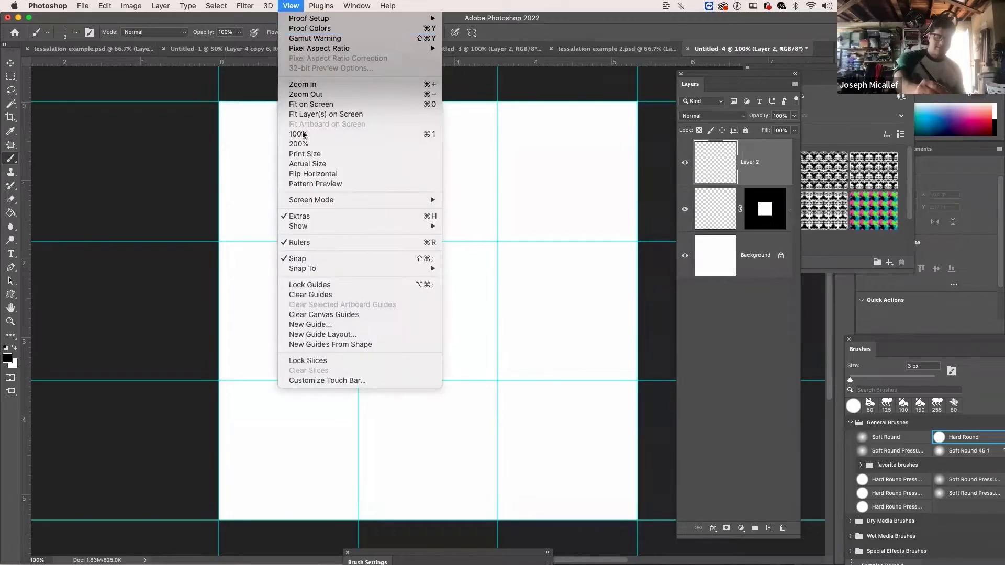
left_click(369, 258)
mouse_move(348, 261)
left_mouse_down()
mouse_move(358, 321)
mouse_move(427, 265)
mouse_move(415, 268)
left_mouse_up()
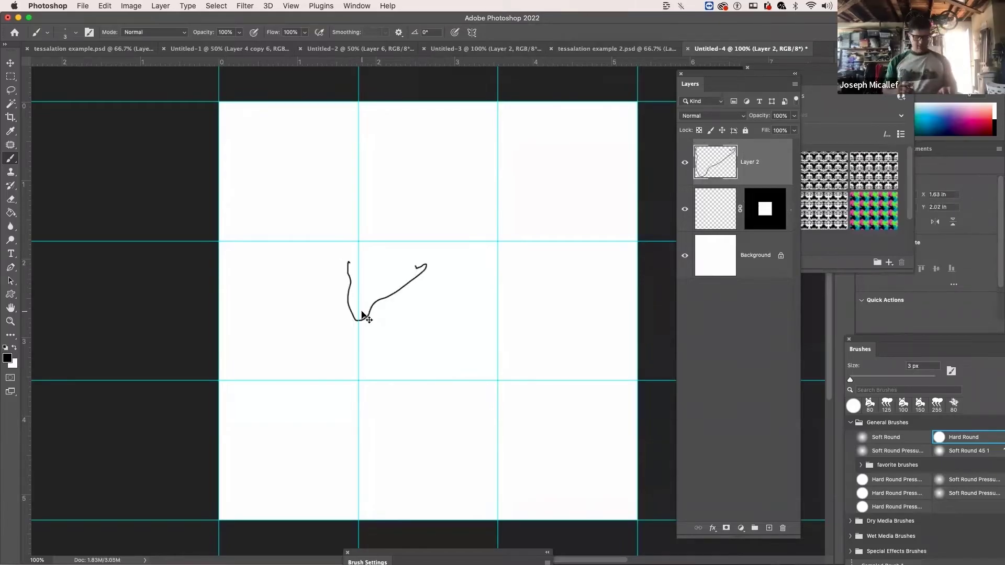
key("super+z")
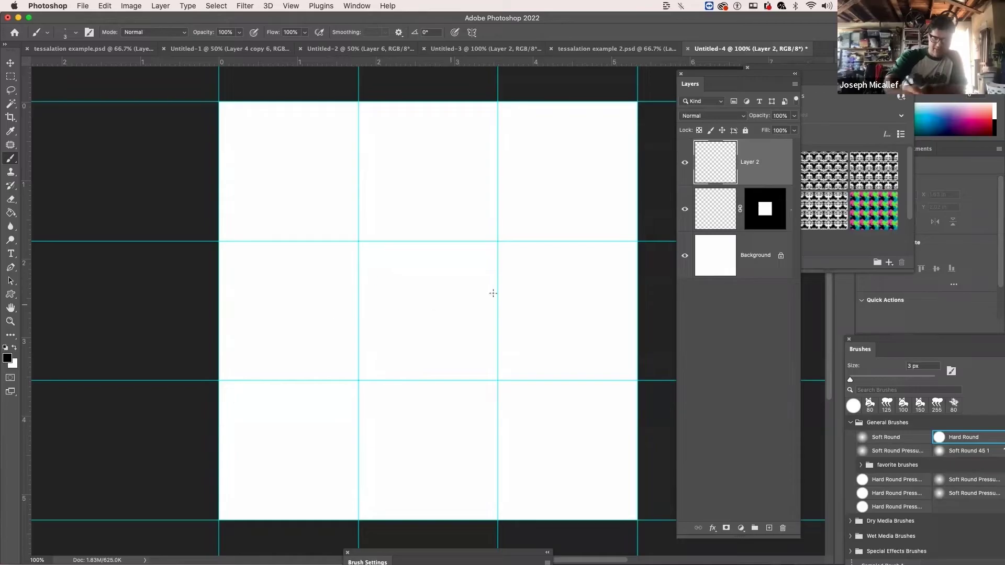
Draw two closed freehand outlines, one crossing the centre cell's left edge and one its bottom edge, and fill both with black.
mouse_move(349, 254)
left_mouse_down()
mouse_move(348, 320)
mouse_move(357, 325)
mouse_move(418, 253)
mouse_move(350, 255)
left_mouse_up()
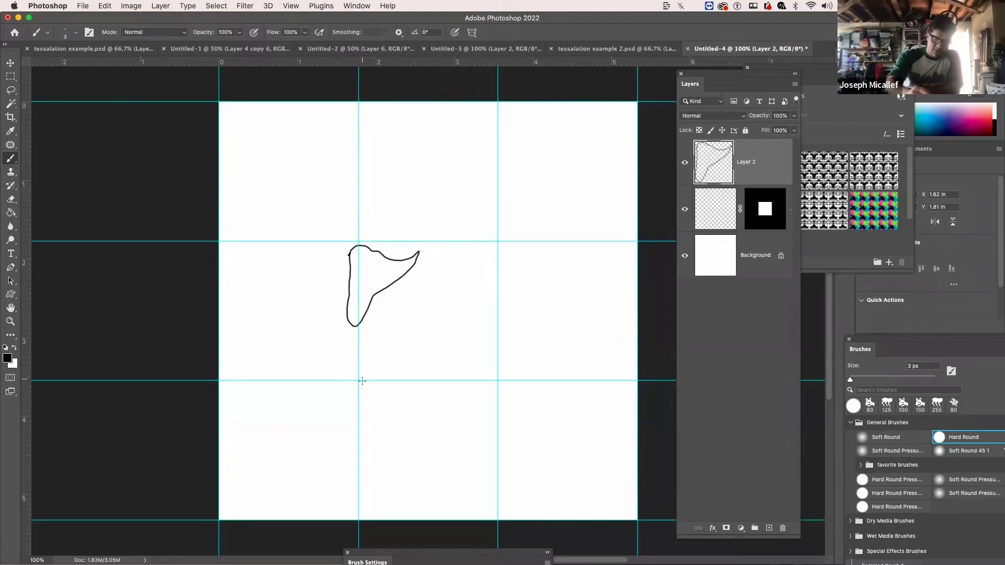
mouse_move(365, 381)
left_mouse_down()
mouse_move(463, 357)
mouse_move(491, 376)
mouse_move(485, 386)
mouse_move(386, 393)
mouse_move(365, 383)
left_mouse_up()
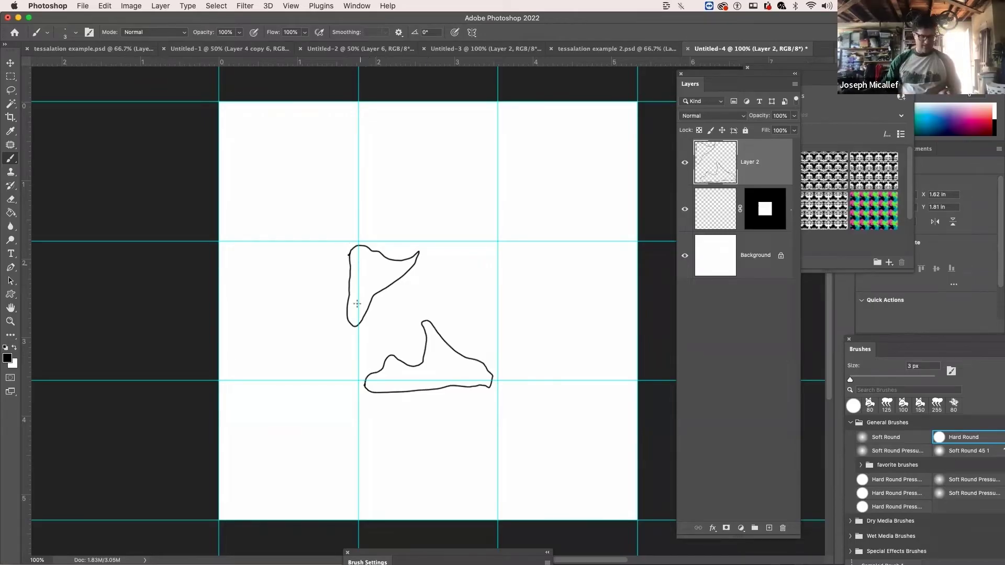
key("w")
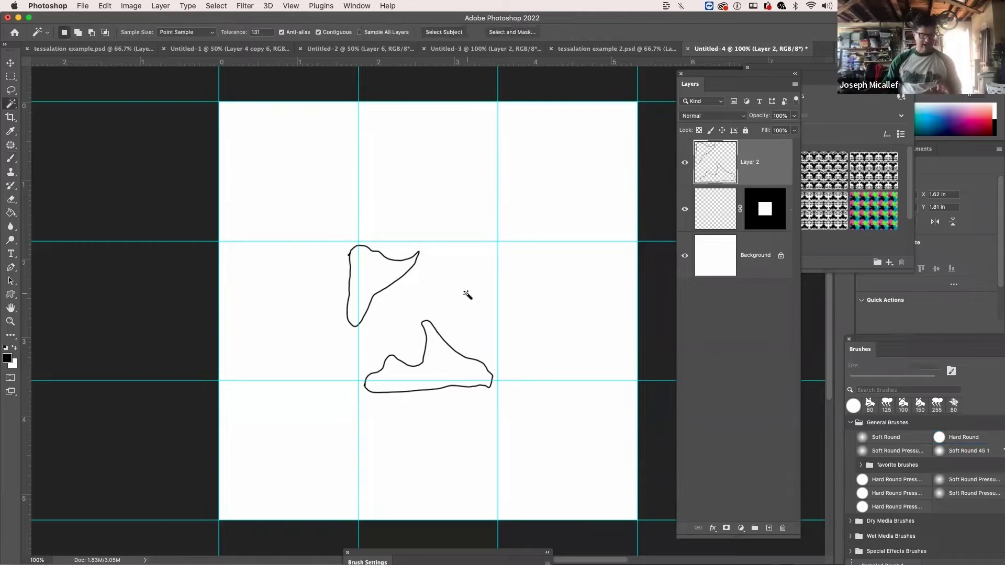
left_click(447, 281)
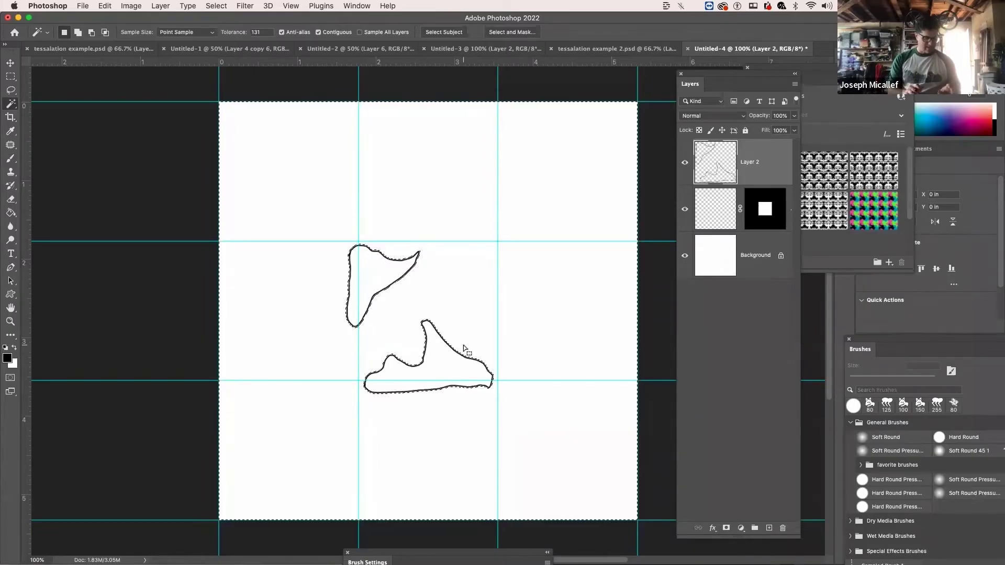
key("shift")
key("super+shift+i")
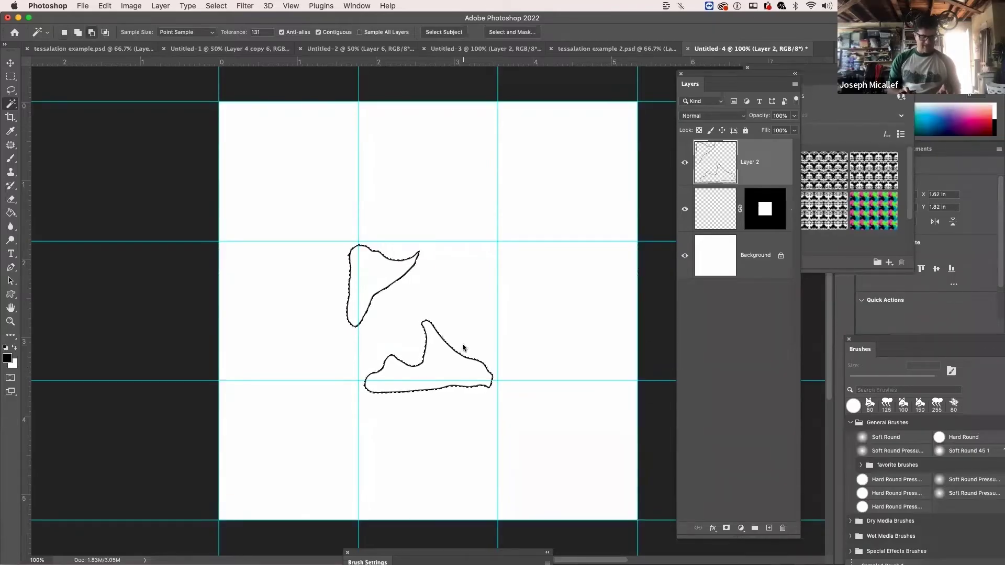
key("alt+BackSpace")
key("super+d")
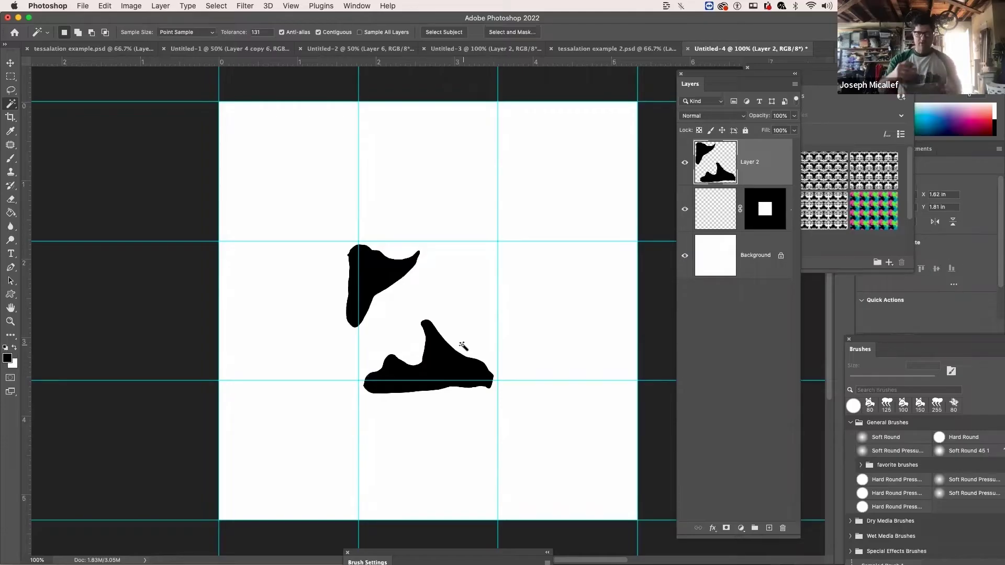
Toggle the visibility of the masked layer and the background to examine the transparency around the black shapes.
left_click(685, 209)
left_click(683, 256)
left_click(683, 256)
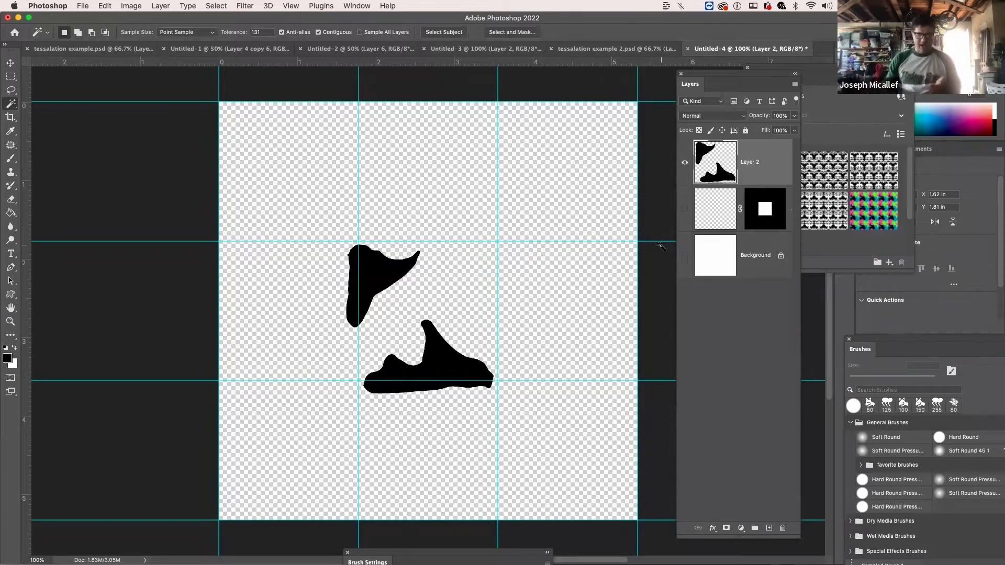
left_click(685, 256)
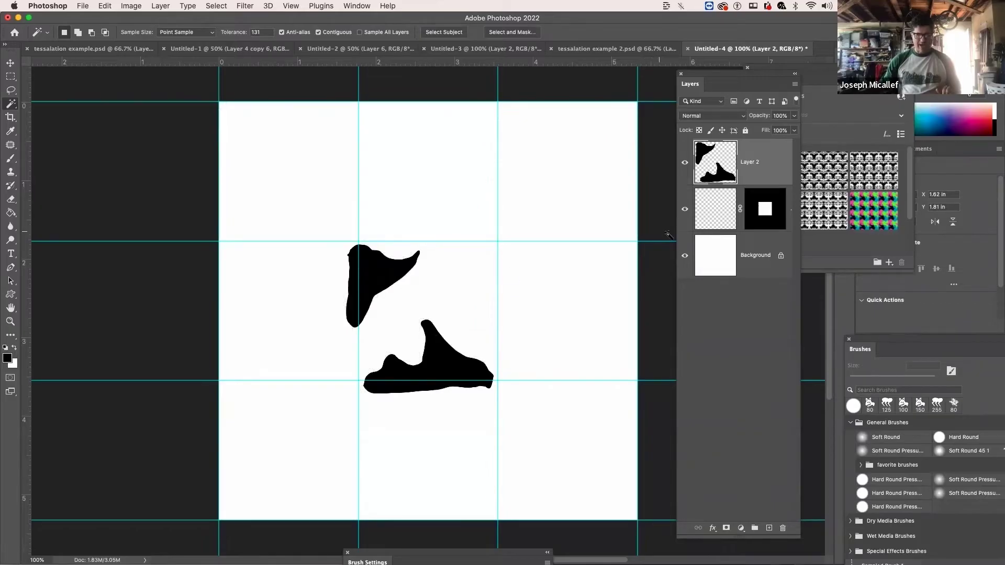
left_click(683, 257)
left_click(685, 209)
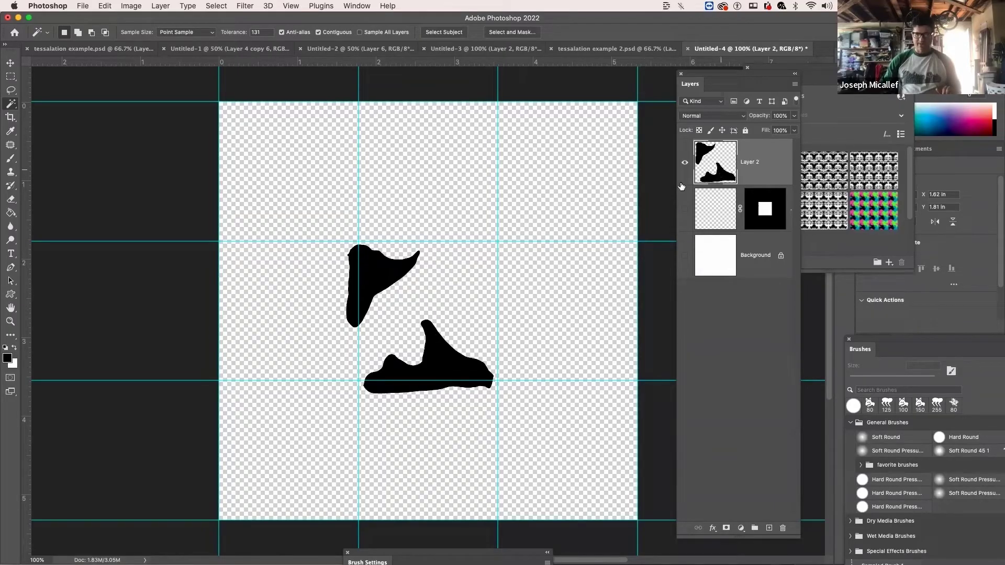
left_click(685, 209)
left_click(685, 256)
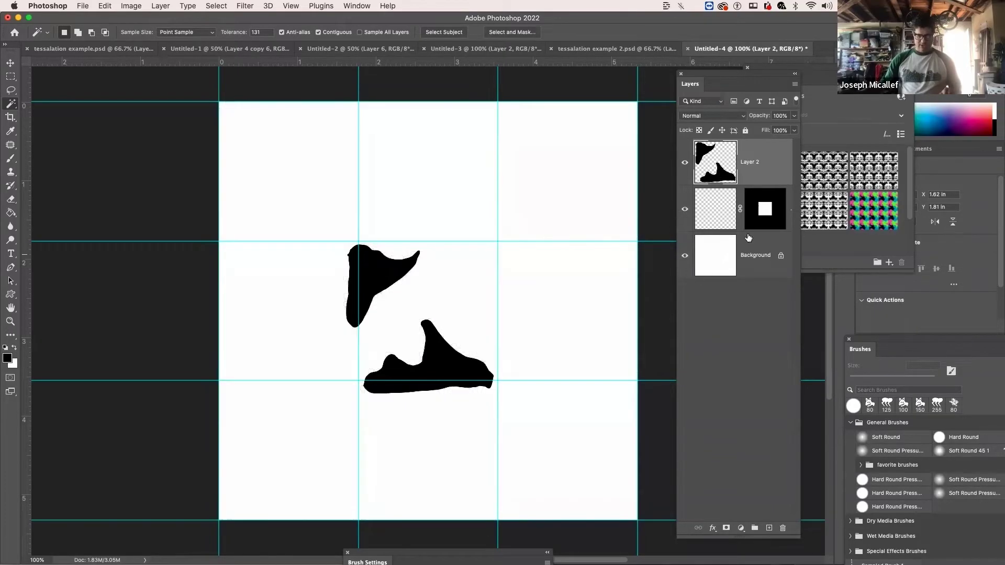
Add a layer directly beneath the black shapes and fill the centre cell on it with white, using the layer mask as the selection.
left_click(766, 530)
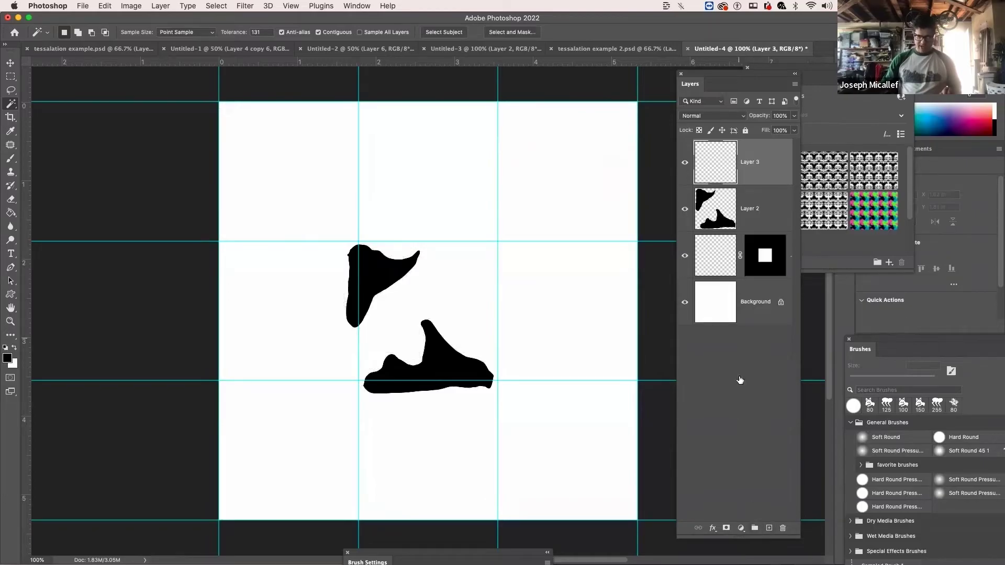
left_click_drag(742, 168, 742, 231)
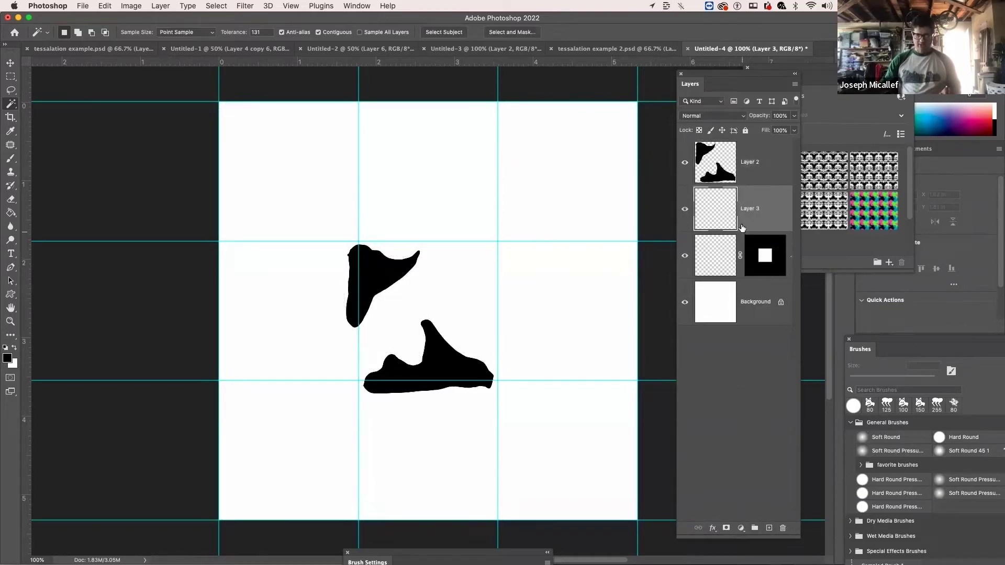
left_click(763, 263, "super")
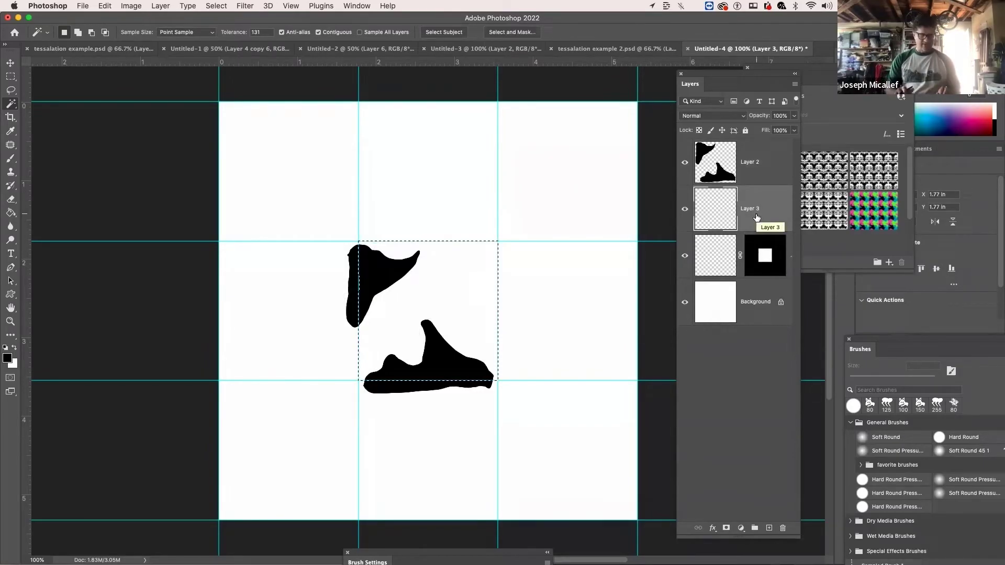
key("super+BackSpace")
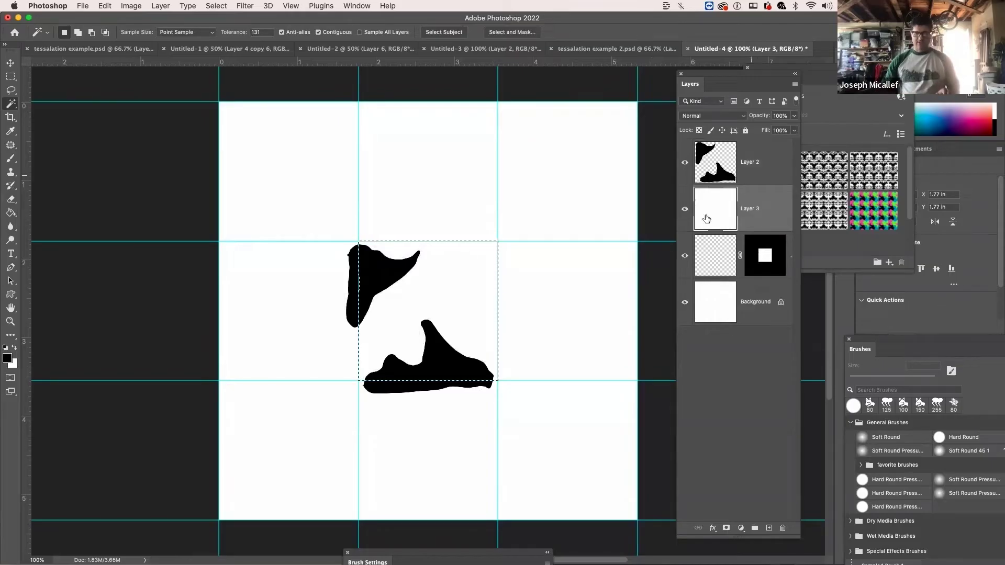
Hide the masked layer and the background, and merge the black shapes with the white centre cell layer.
left_click(685, 255)
left_click(685, 302)
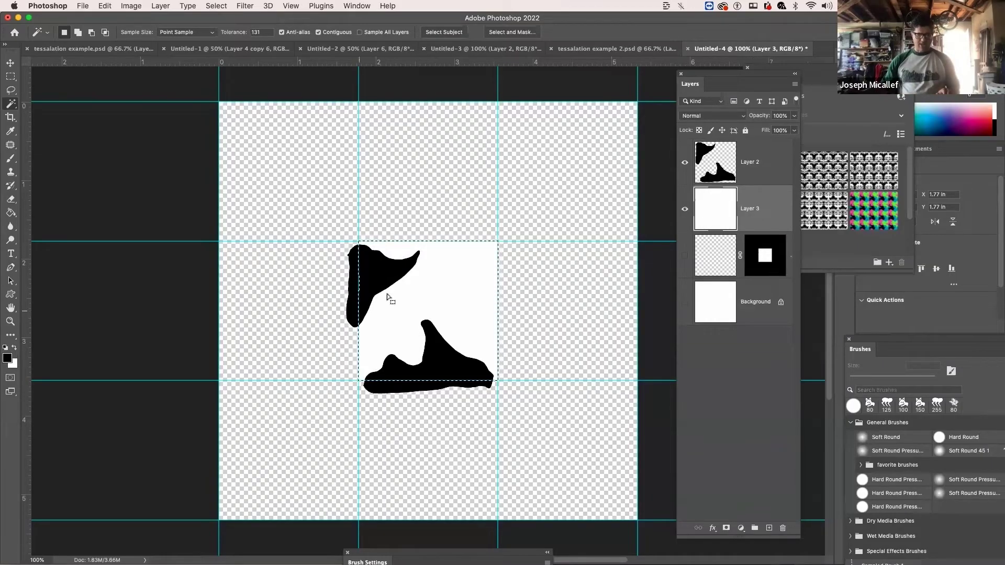
left_click(763, 176, "shift")
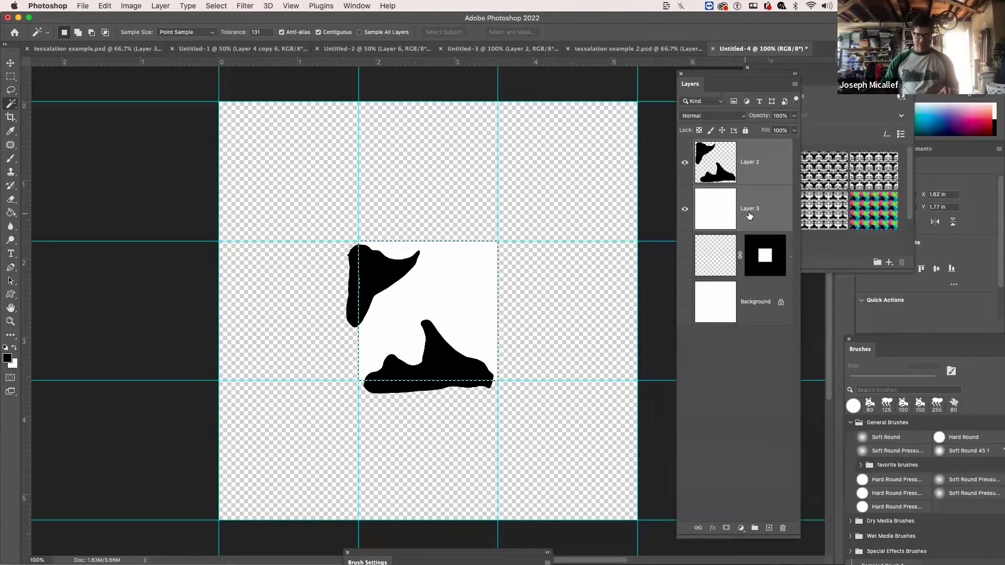
key("super+e")
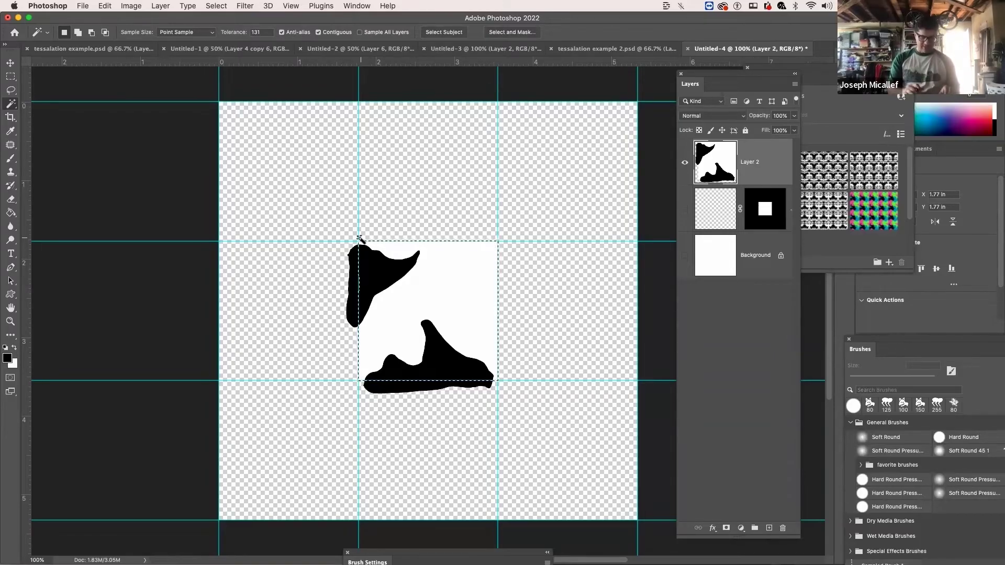
Delete the parts of the merged artwork outside the centre cell, deselect, and turn snapping back on.
key("shift")
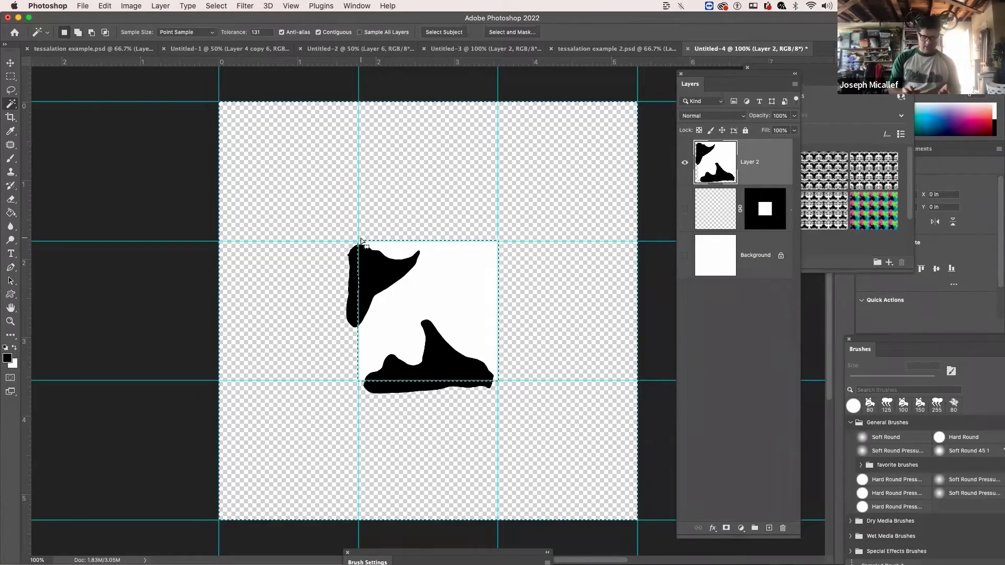
key("super+shift+i")
key("Delete")
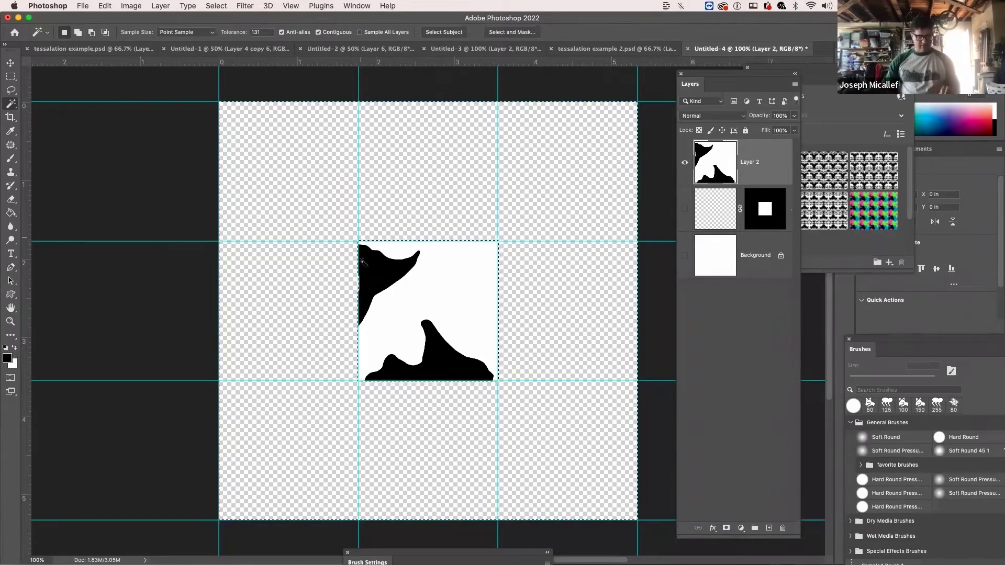
key("super+d")
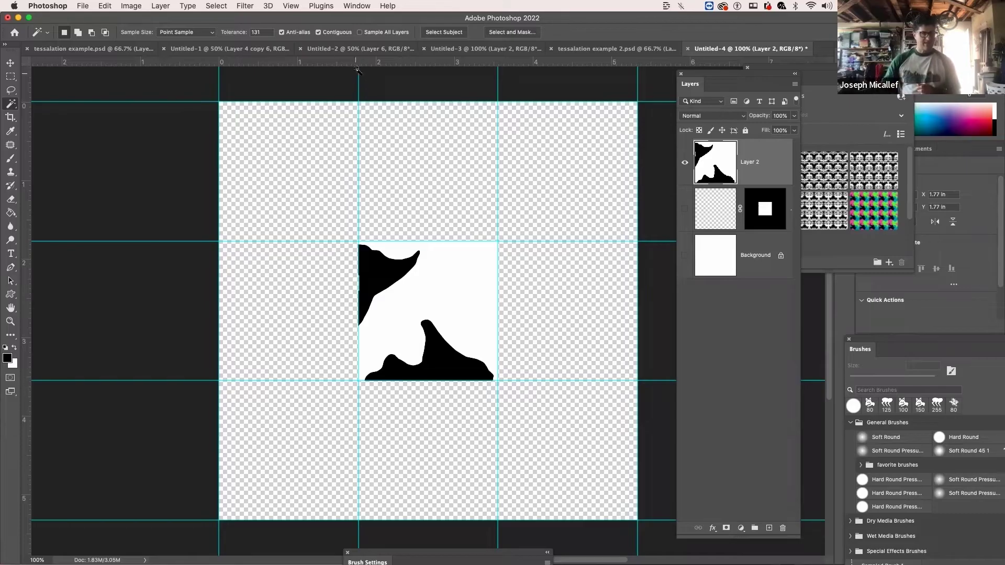
left_click(290, 7)
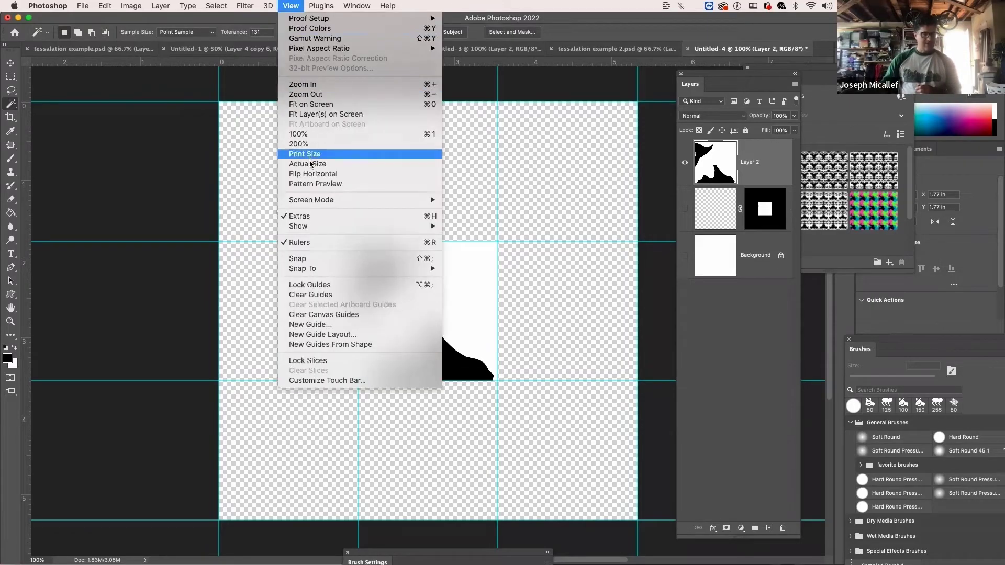
left_click(331, 260)
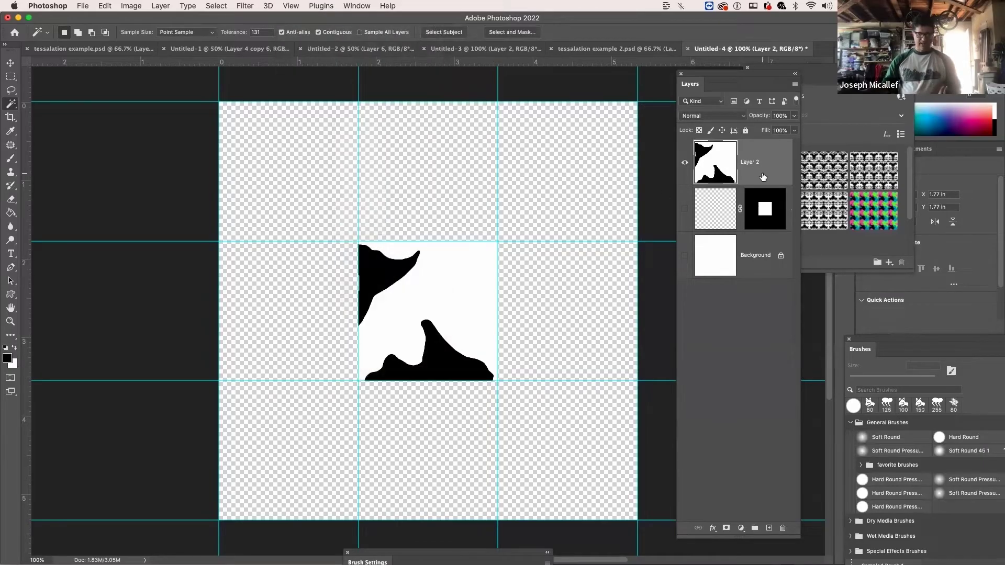
Duplicate the centre tile layer twice to get three identical stacked tile layers.
key("super+j")
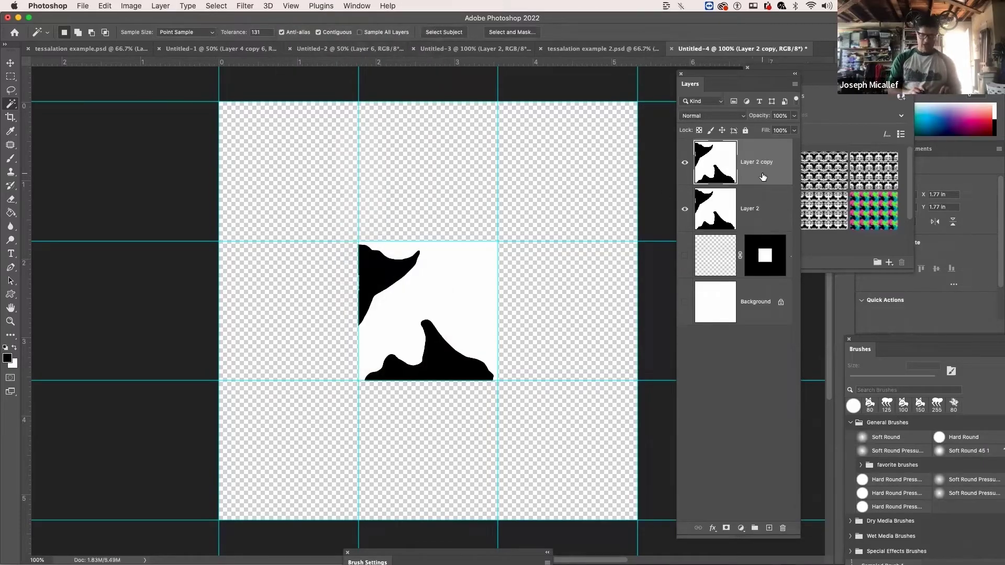
key("super+j")
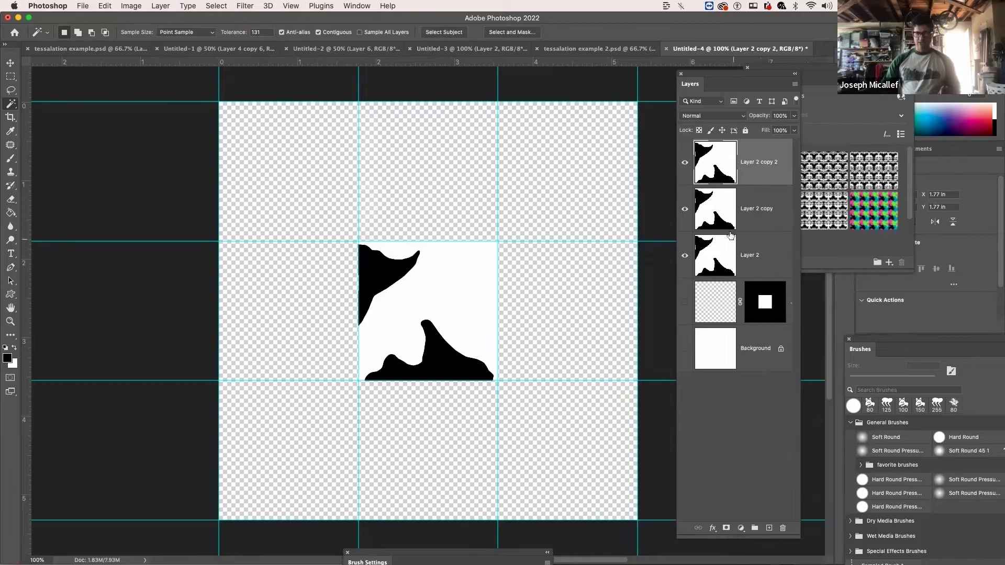
left_click(757, 263)
left_click(761, 222)
left_click(760, 177)
left_click(762, 210)
left_click(758, 250)
Move the first tile copy into the grid cell directly above the centre and the second copy into the cell right of it.
left_click(755, 217)
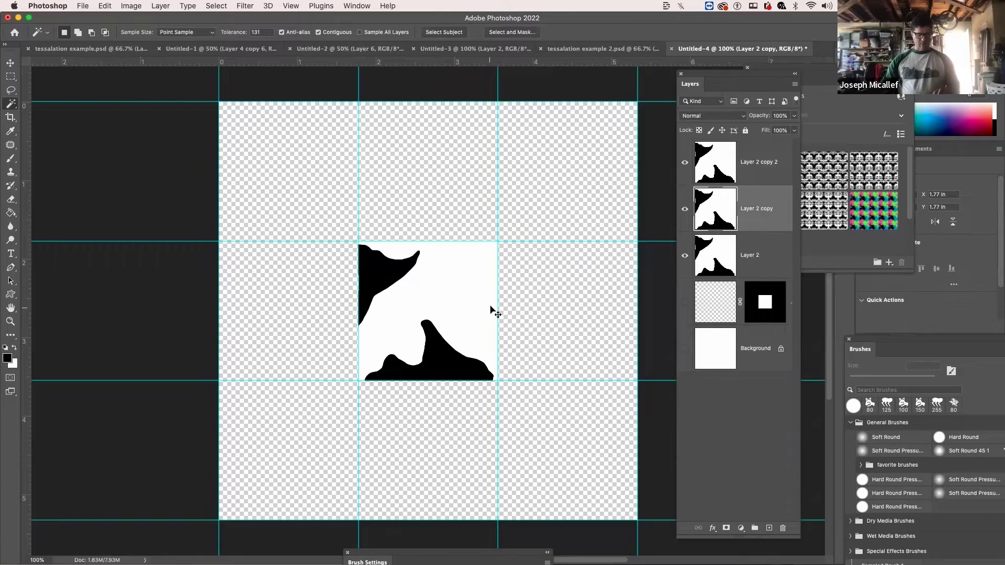
key("v")
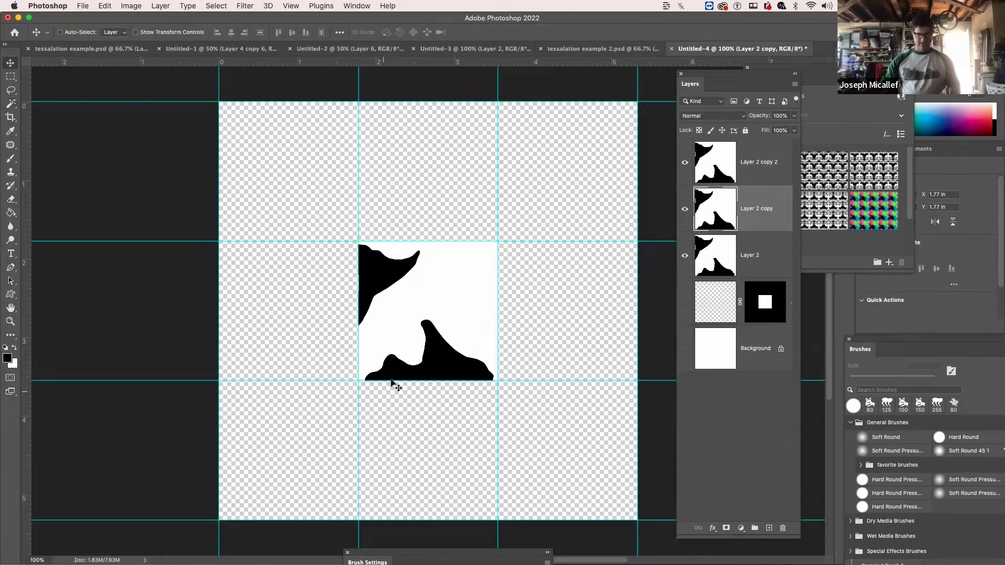
left_click_drag(448, 368, 435, 223)
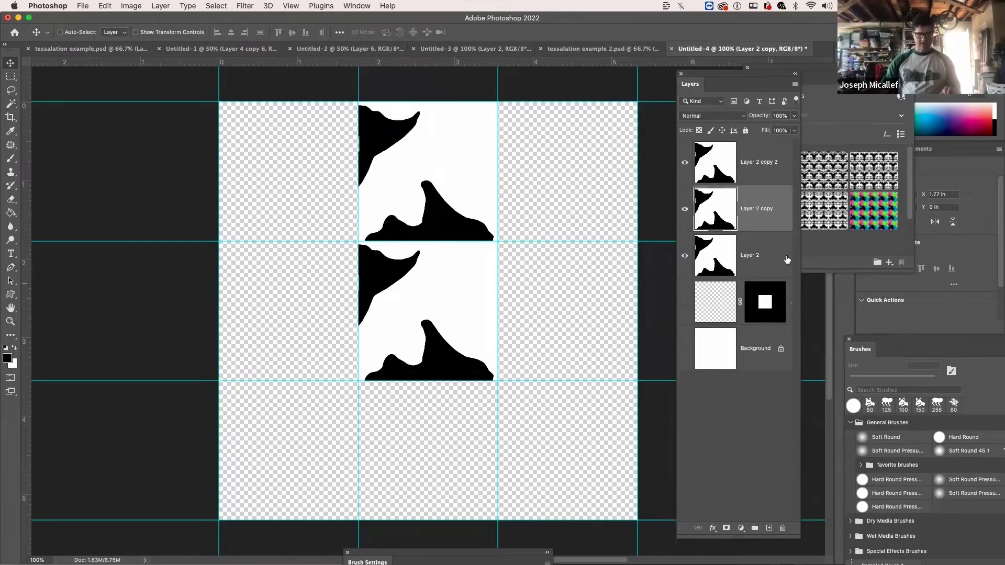
left_click(729, 166)
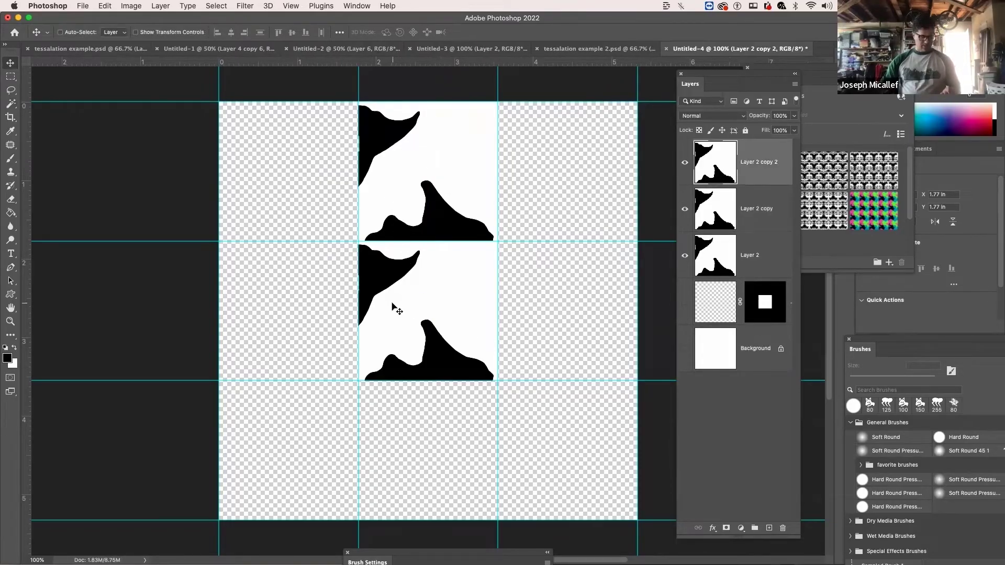
left_click_drag(417, 309, 531, 303)
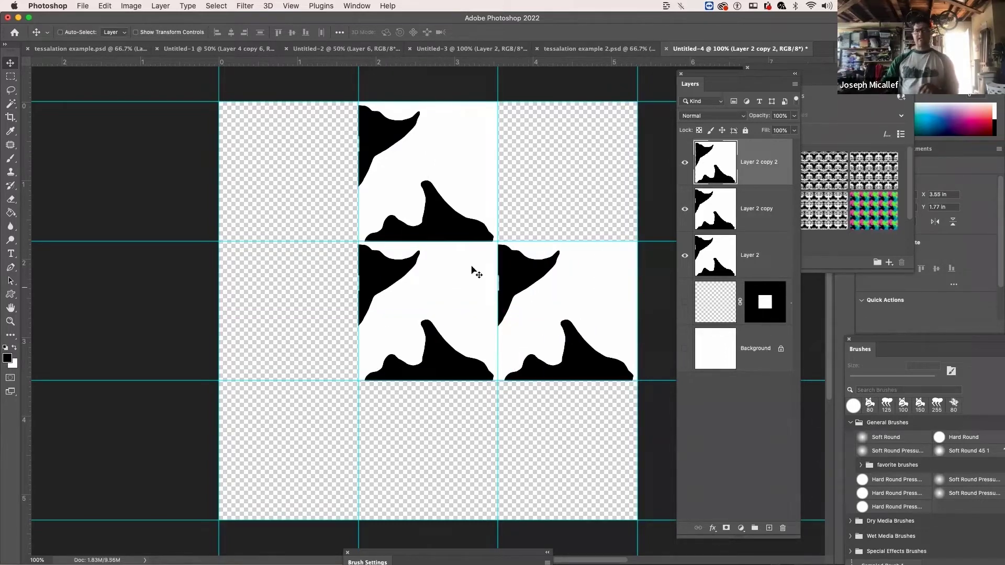
Invert the colours of the original tile in the centre cell.
left_click(753, 262)
left_click(754, 209)
left_click(754, 164)
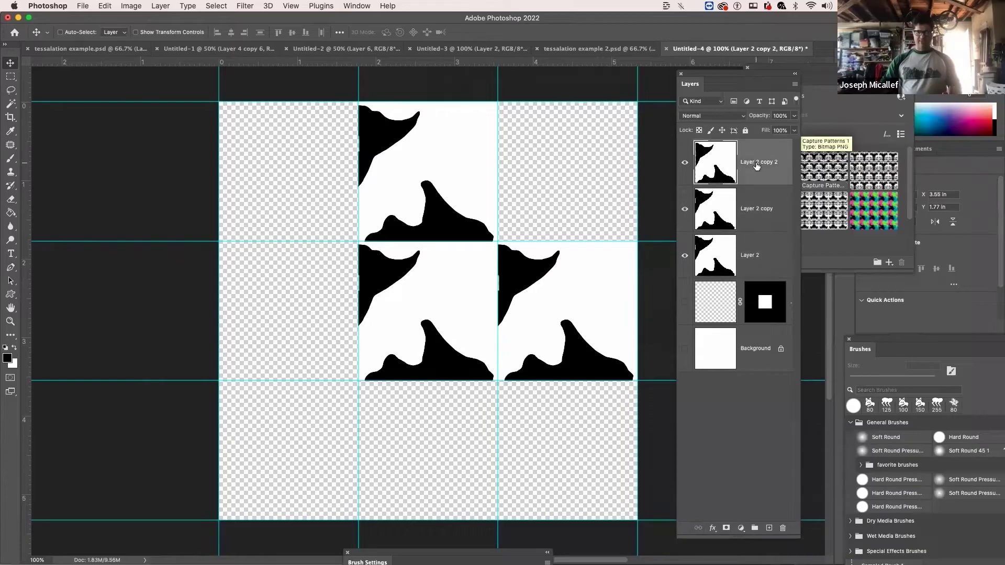
left_click(754, 256)
left_click(753, 209)
left_click(722, 256)
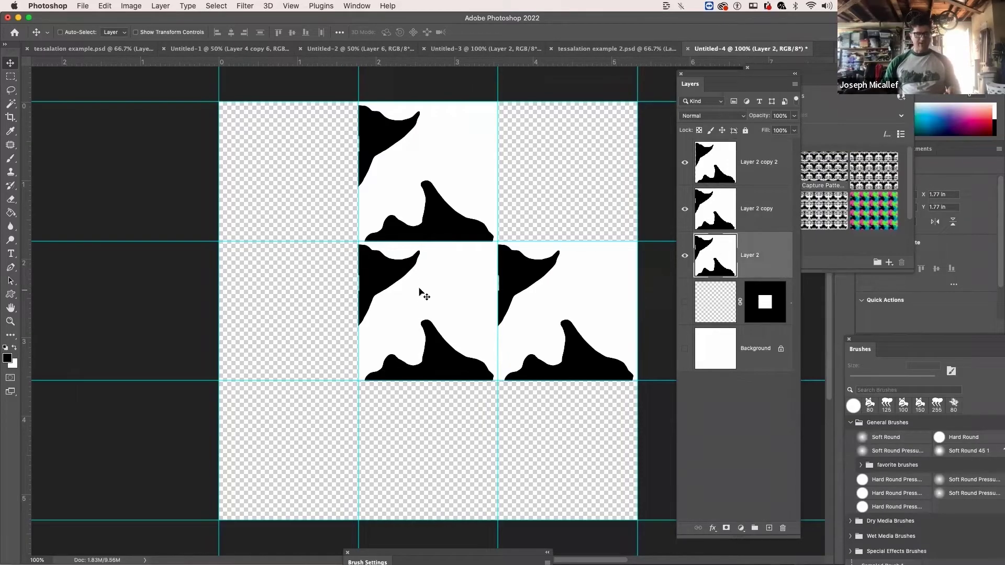
left_click(133, 6)
mouse_move(152, 34)
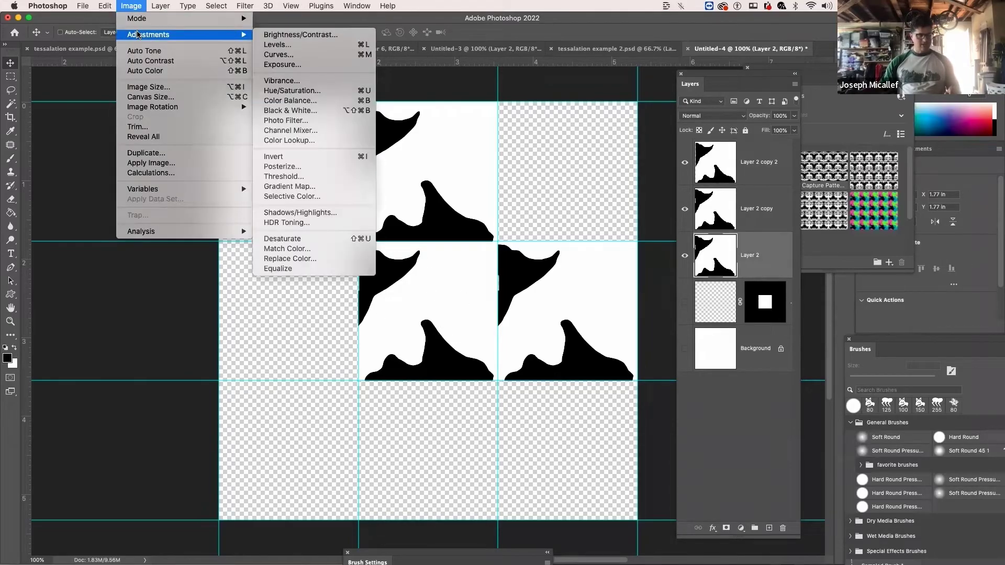
left_click(332, 157)
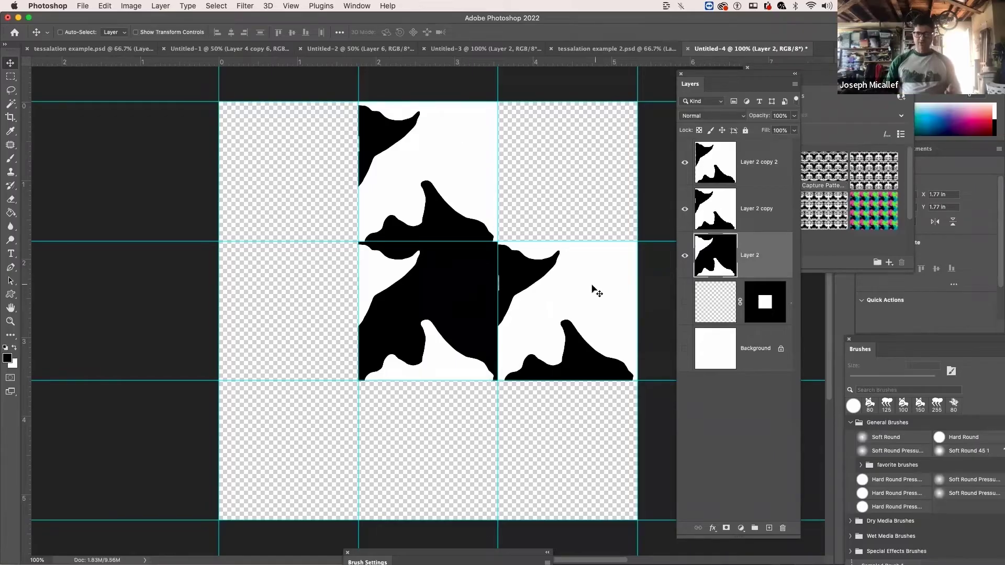
Rotate the tile copy above the centre cell 90° counter clockwise.
left_click(766, 192)
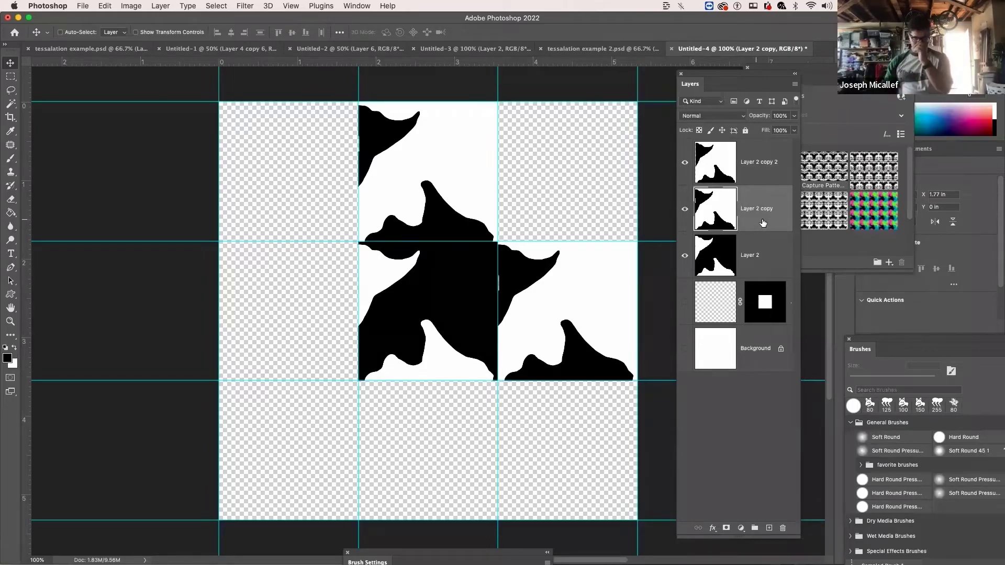
left_click(756, 251)
left_click(753, 217)
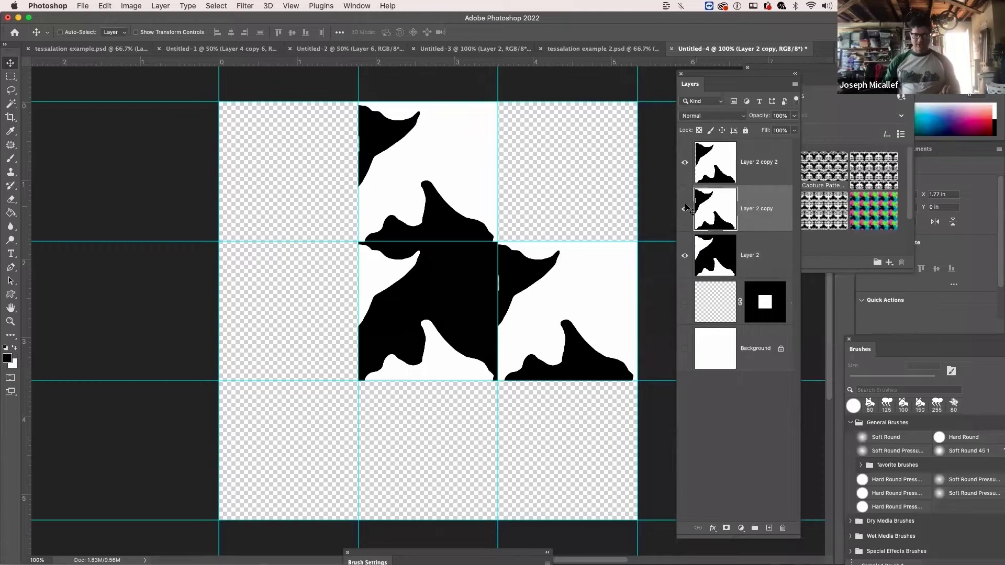
key("super+t")
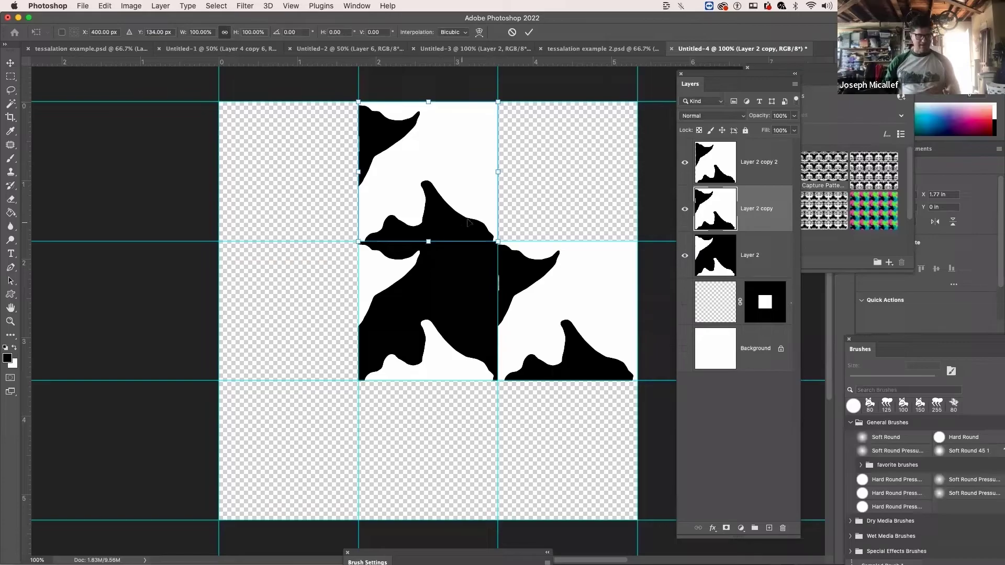
right_click(440, 152)
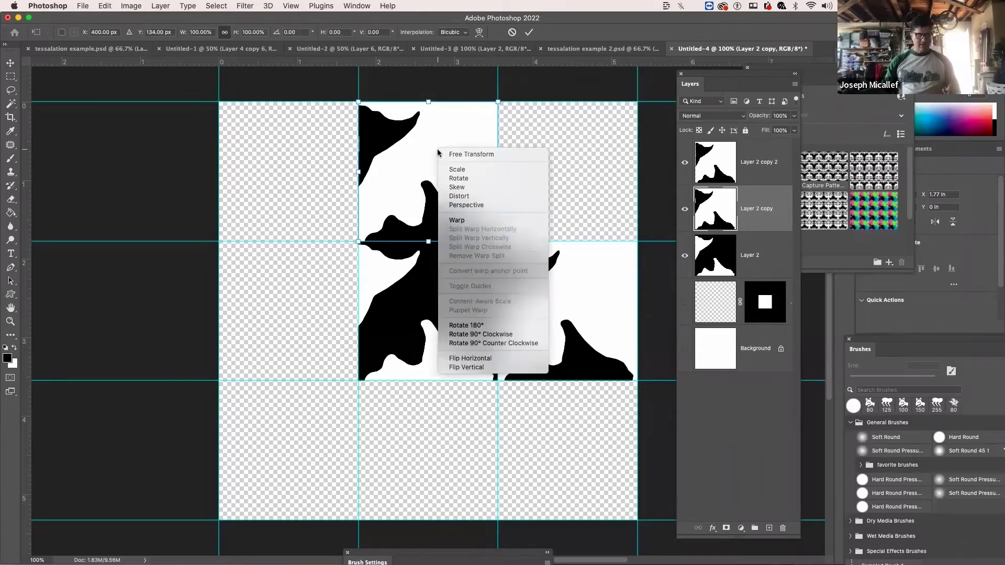
left_click(486, 343)
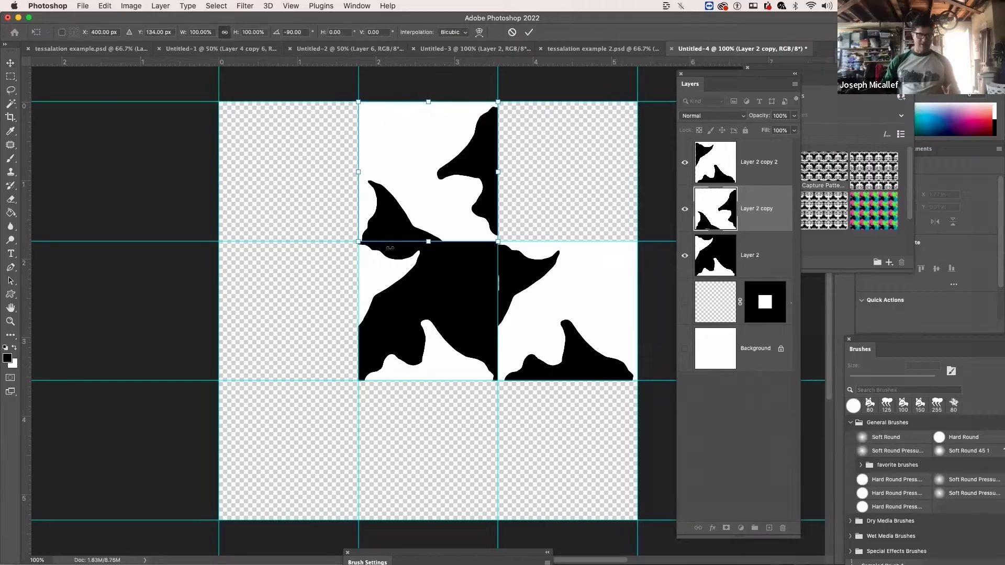
Rotate the tile copy to the right of the centre cell 90° clockwise.
left_click(760, 166)
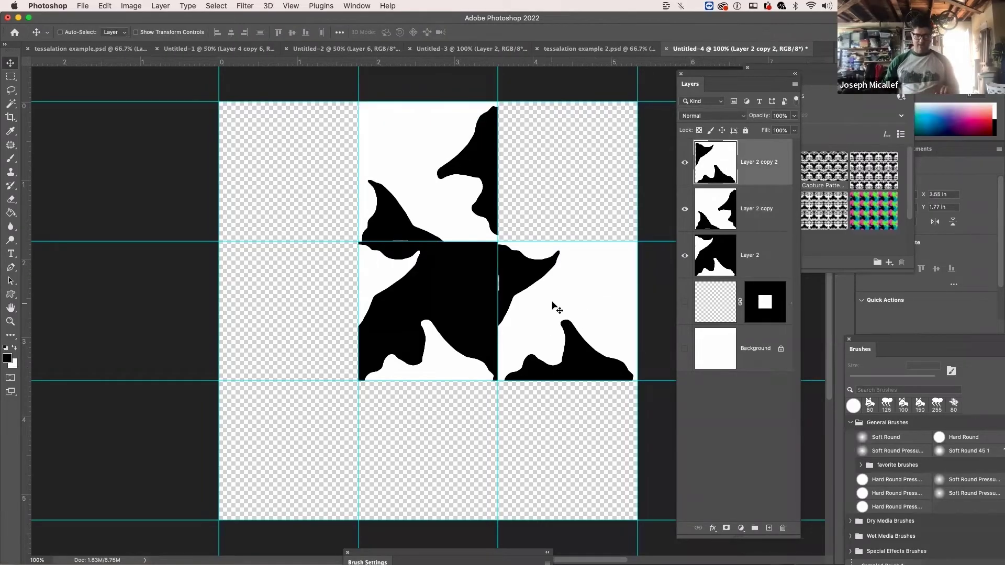
key("super+t")
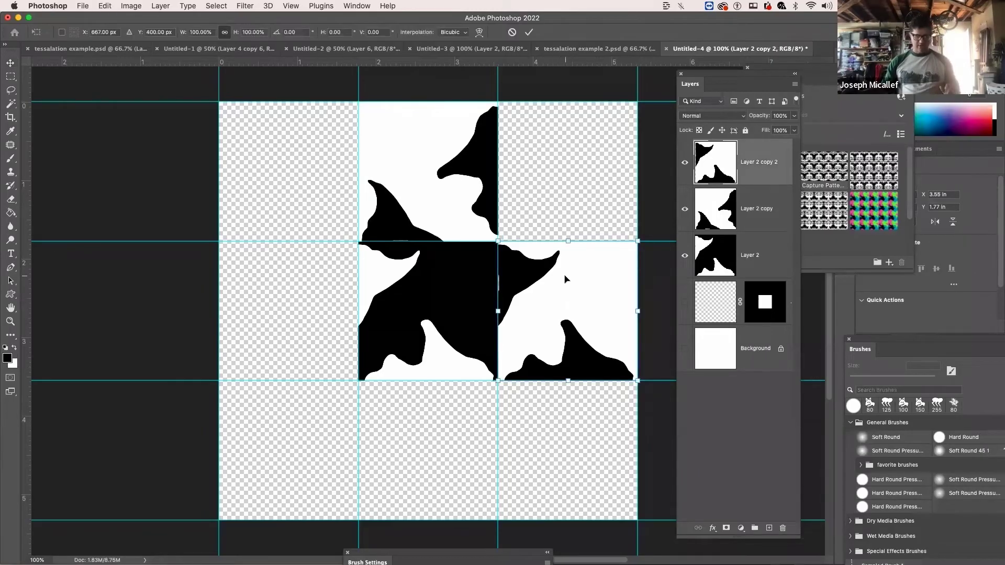
right_click(565, 279)
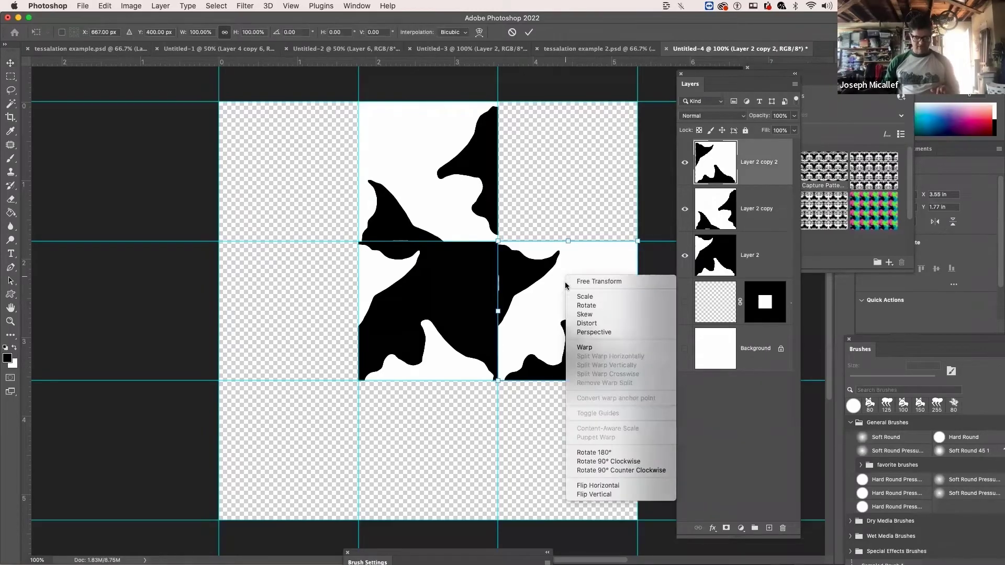
left_click(617, 463)
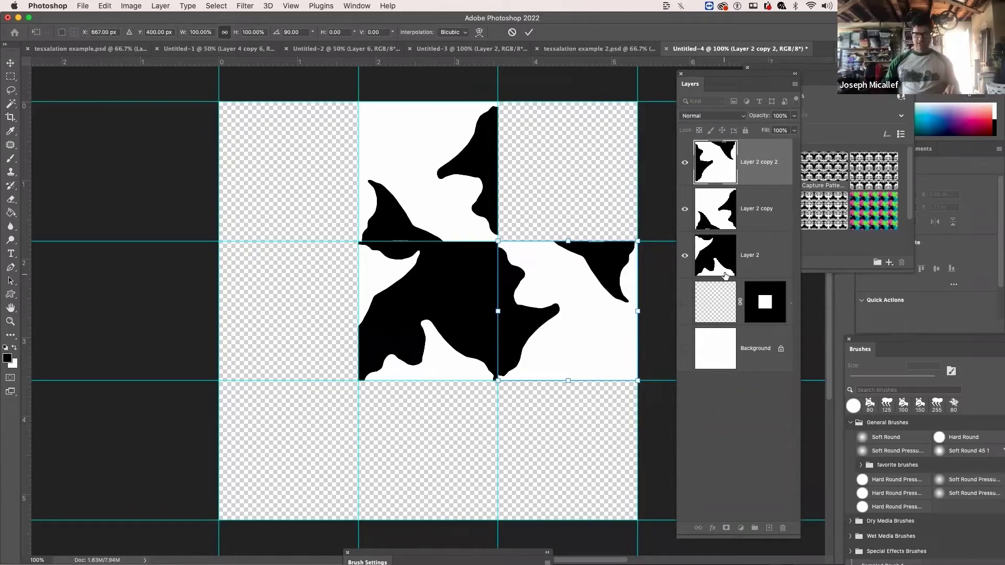
Group the three tile layers, from Layer 2 up to Layer 2 copy 2.
left_click(748, 259)
left_click(749, 207)
left_click(752, 253)
left_click(754, 209)
left_click(757, 168)
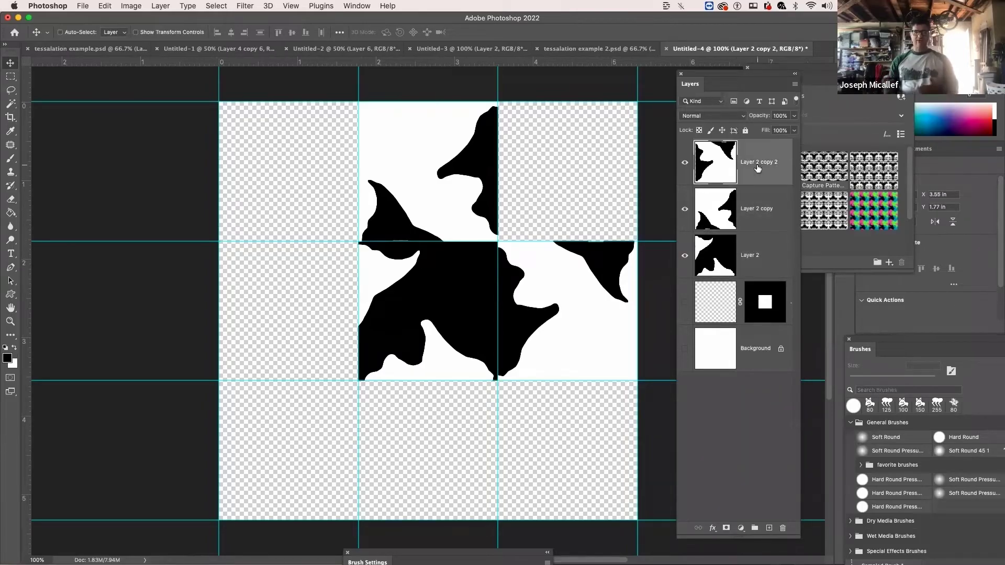
left_click(759, 248)
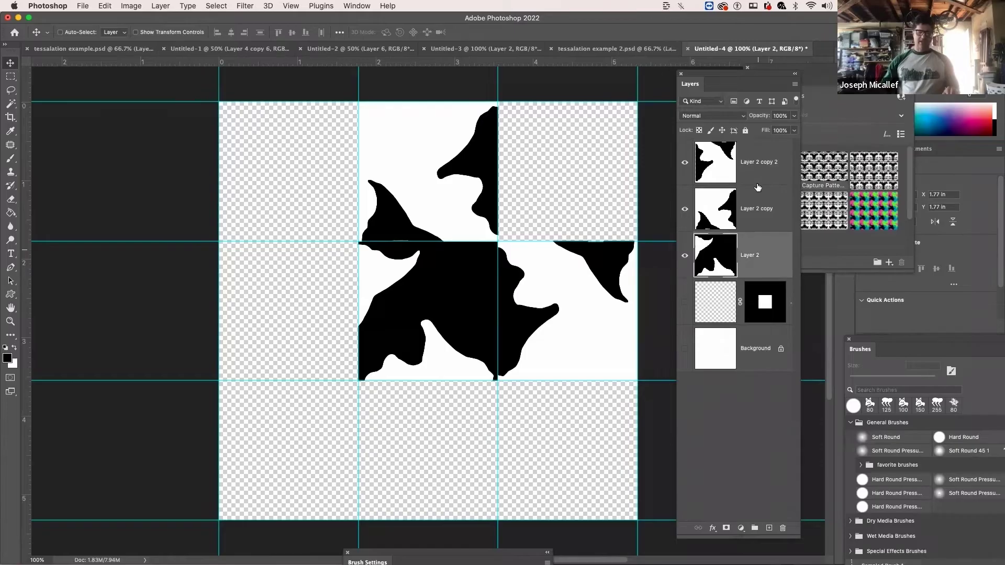
left_click(757, 177, "shift")
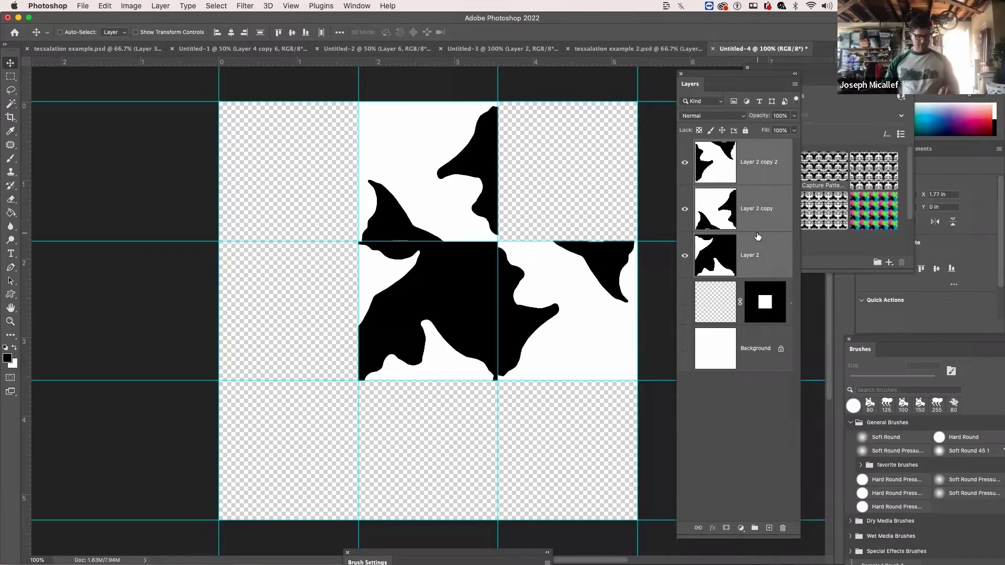
key("super+g")
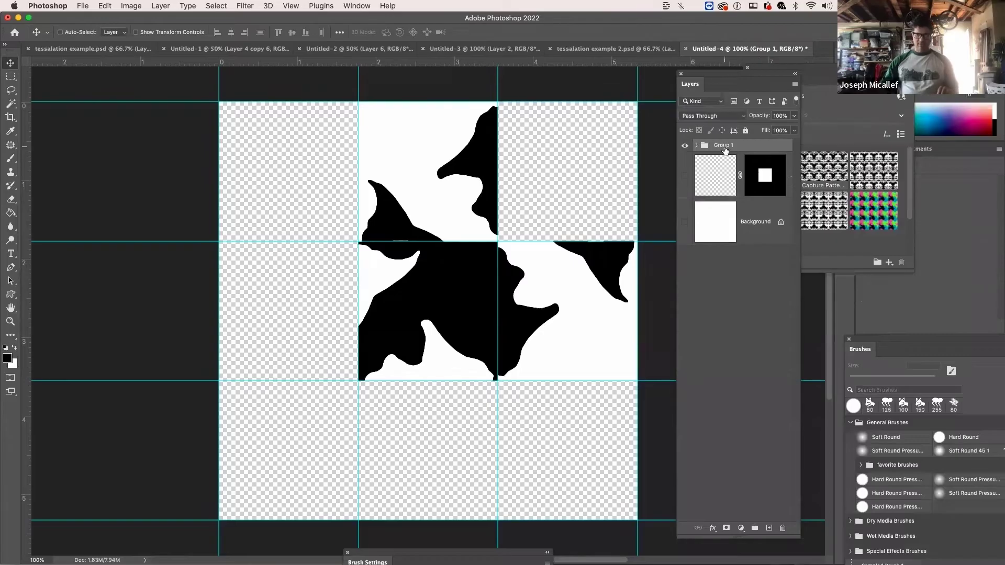
Merge a duplicate of the tile group into a single layer, keeping the original group hidden.
key("super+j")
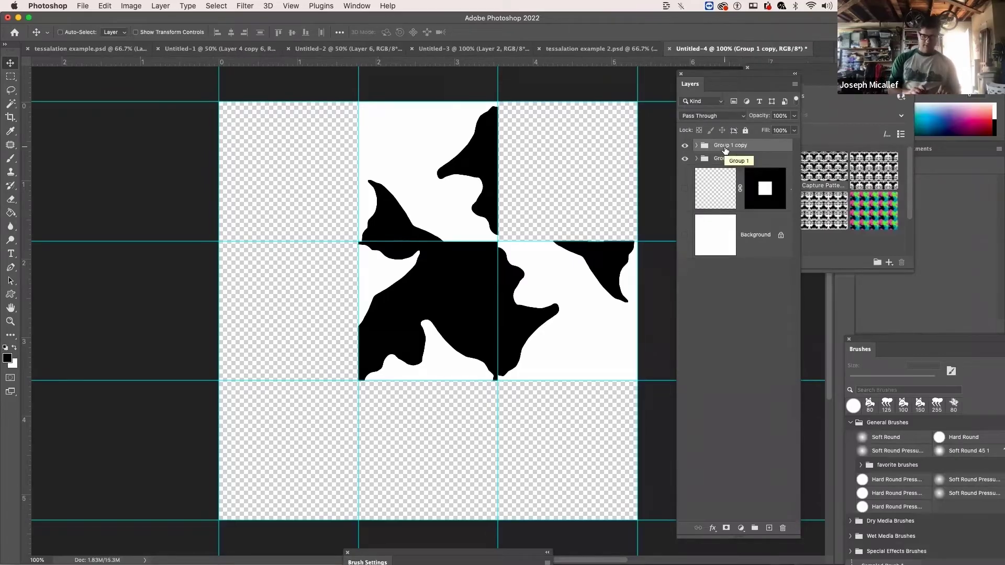
left_click(685, 159)
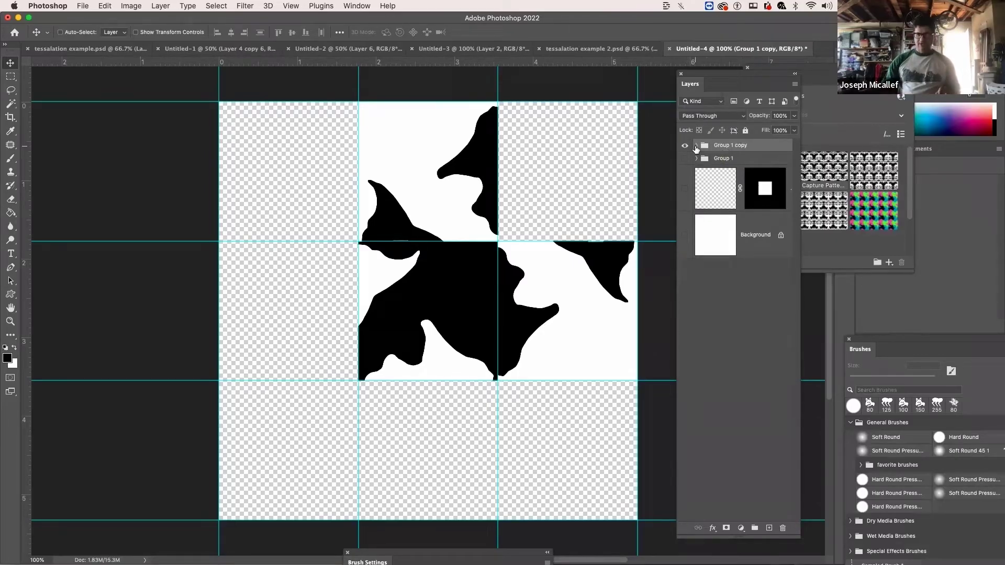
key("super+e")
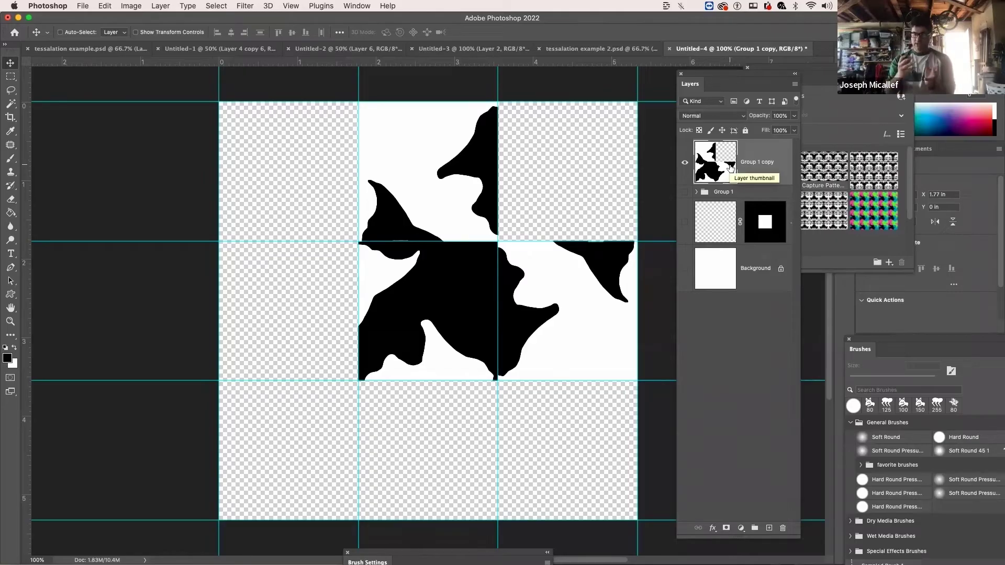
Hide the guides across the canvas.
key("super+semicolon")
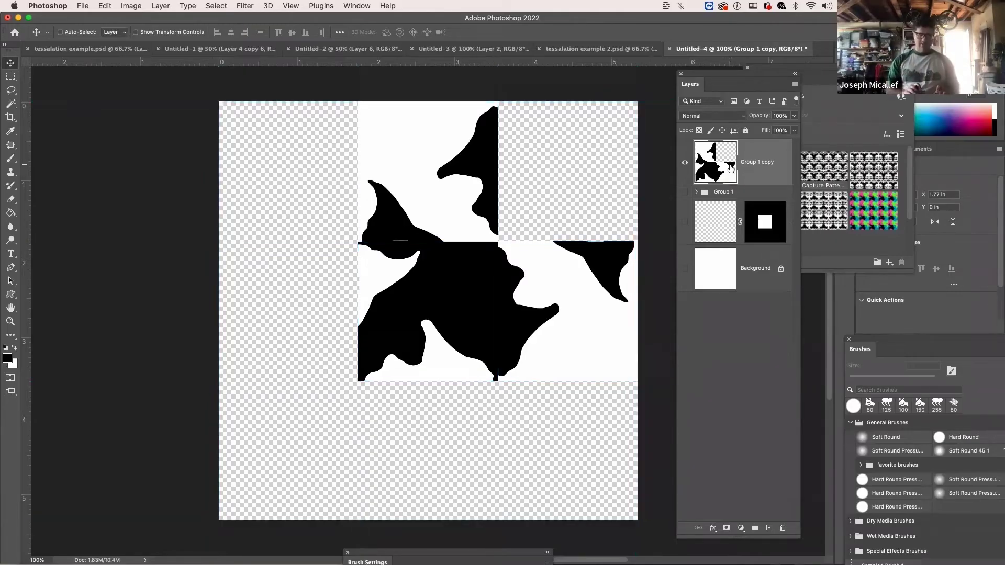
key("super+semicolon")
key("super+semicolon")
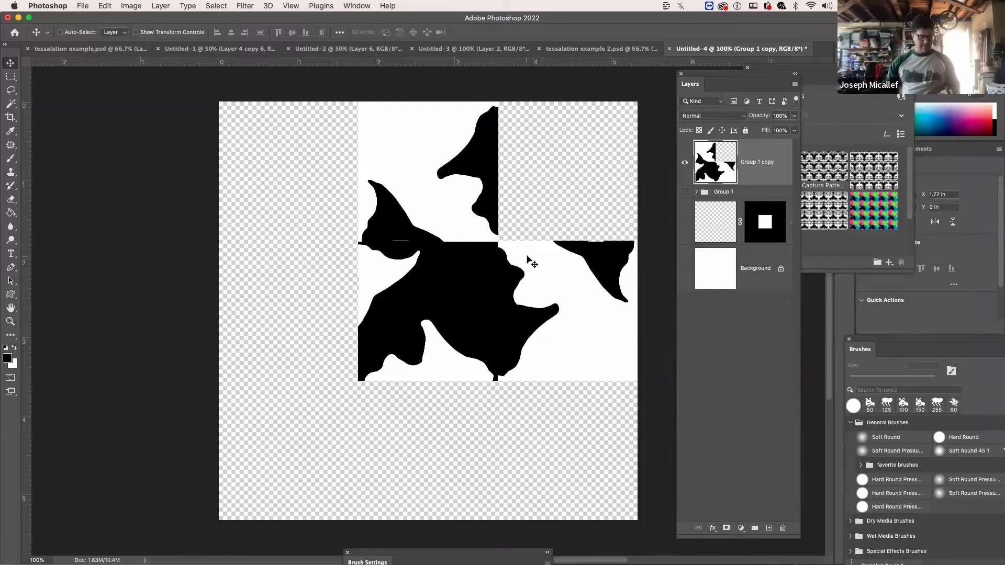
Copy the connected black figure around the centre cell onto its own layer with the Magic Wand, and hide the merged tile layer.
key("w")
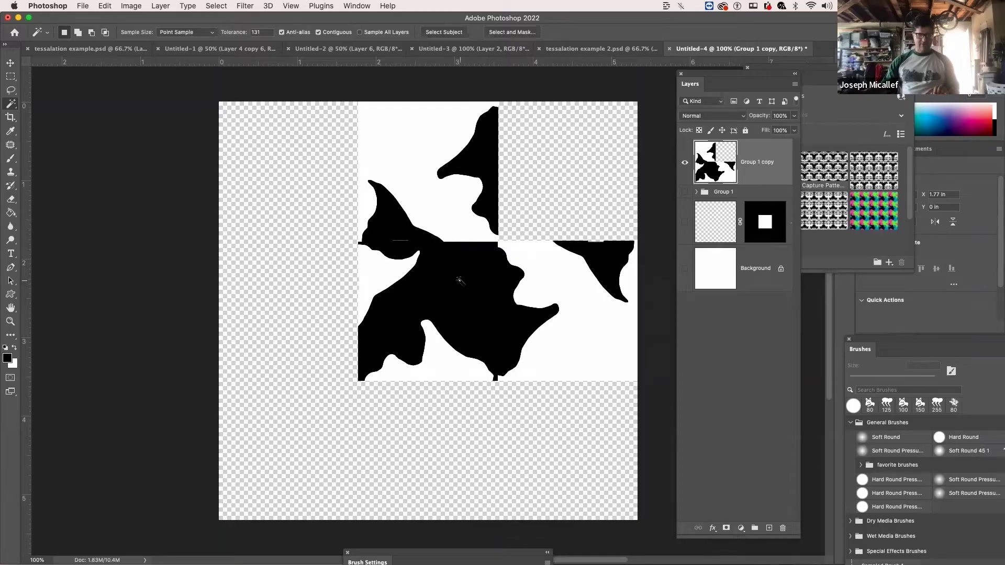
left_click(442, 272)
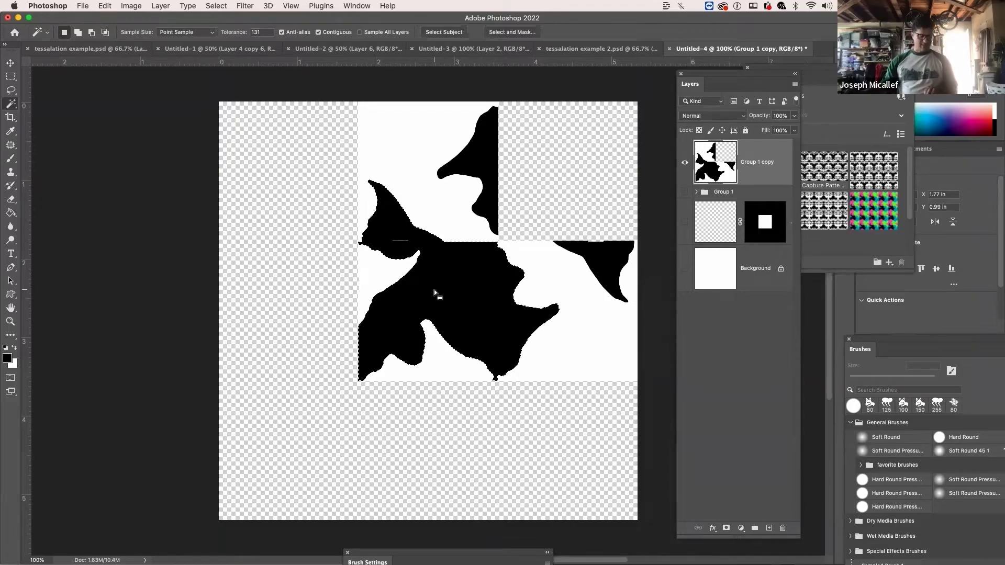
key("super+j")
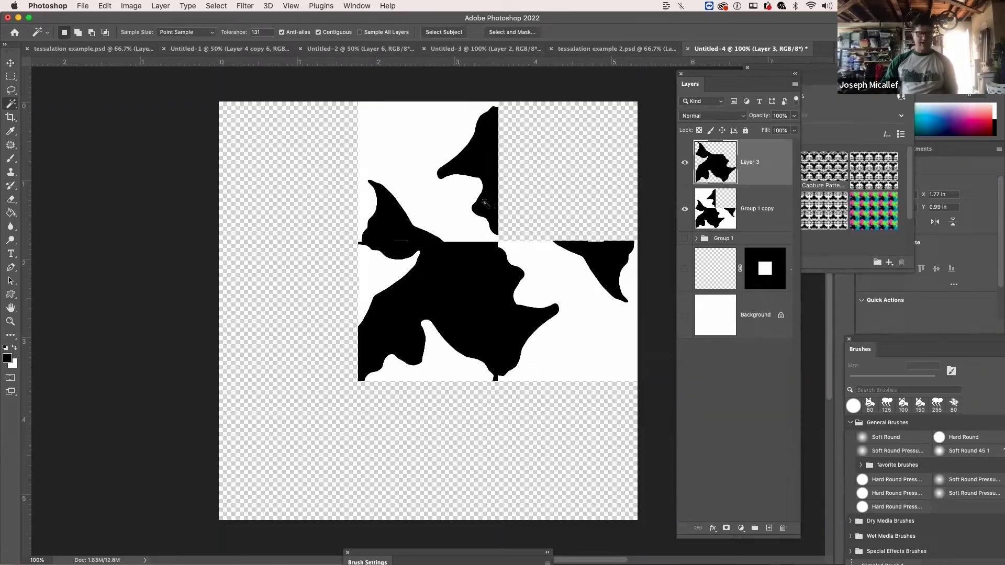
left_click(683, 208)
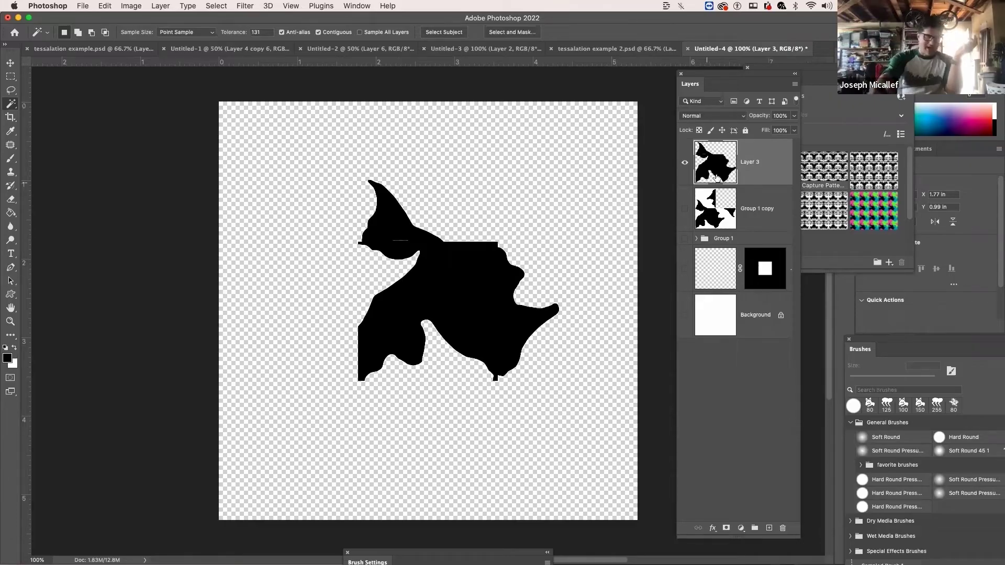
Draw white eye, mouth, fin and tail line details across the black figure with the 3 px Hard Round brush.
key("b")
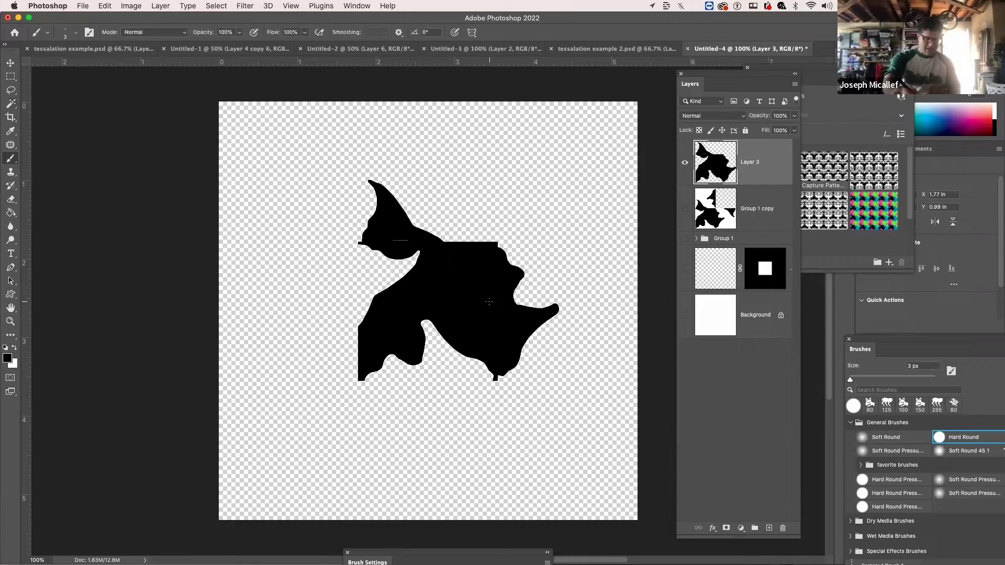
key("x")
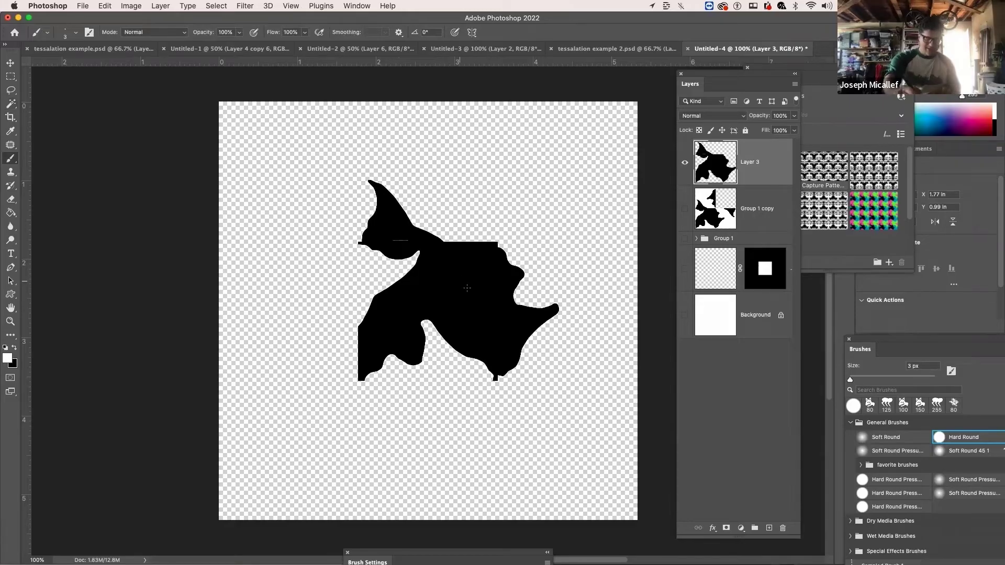
left_click_drag(516, 365, 454, 318)
mouse_move(484, 280)
left_mouse_down()
mouse_move(474, 282)
mouse_move(478, 299)
mouse_move(475, 269)
left_mouse_up()
left_click_drag(487, 281, 490, 271)
left_click_drag(364, 242, 405, 240)
left_click_drag(390, 226, 393, 230)
left_click_drag(387, 210, 391, 218)
left_click_drag(488, 351, 500, 357)
left_click_drag(368, 346, 408, 288)
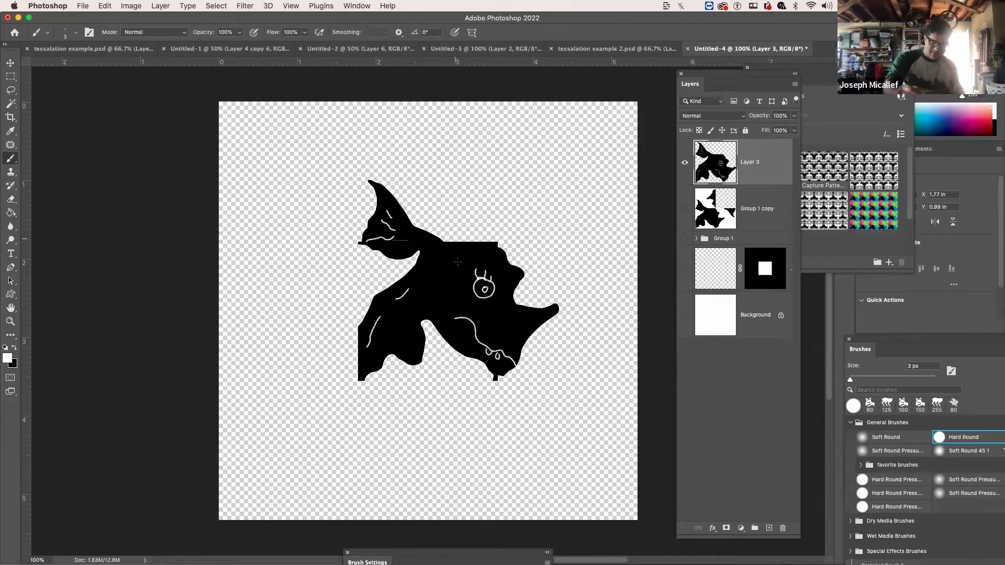
left_click_drag(473, 286, 464, 306)
left_click_drag(503, 320, 506, 330)
left_click_drag(528, 317, 525, 334)
left_click_drag(498, 289, 492, 268)
mouse_move(388, 345)
left_mouse_down()
mouse_move(396, 320)
mouse_move(421, 301)
left_mouse_up()
left_click_drag(439, 290, 449, 268)
mouse_move(454, 303)
left_mouse_down()
mouse_move(448, 333)
mouse_move(472, 337)
left_mouse_up()
left_click_drag(465, 262, 461, 275)
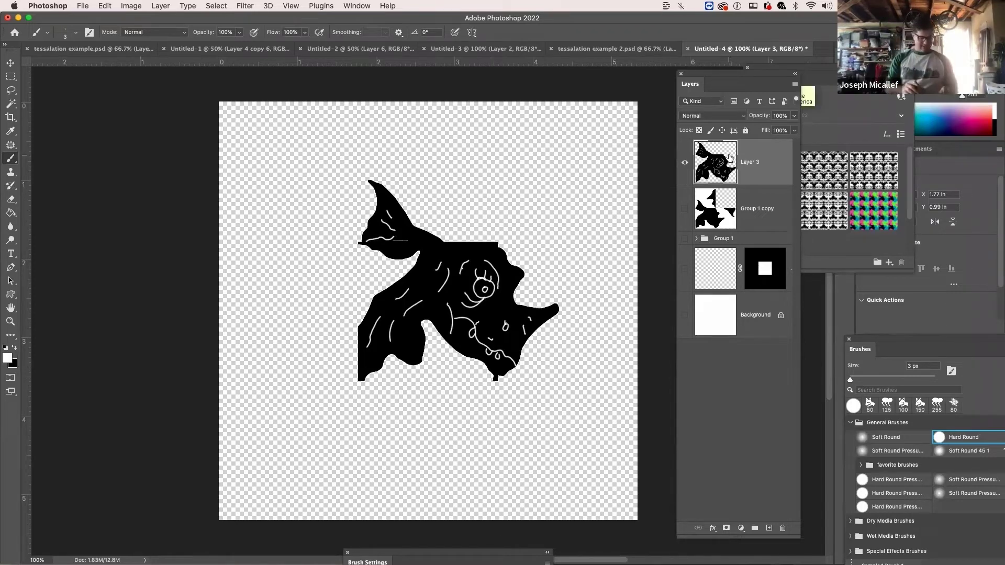
Show the guides and make a colour-inverted duplicate of the detailed black figure on Layer 3.
key("super+semicolon")
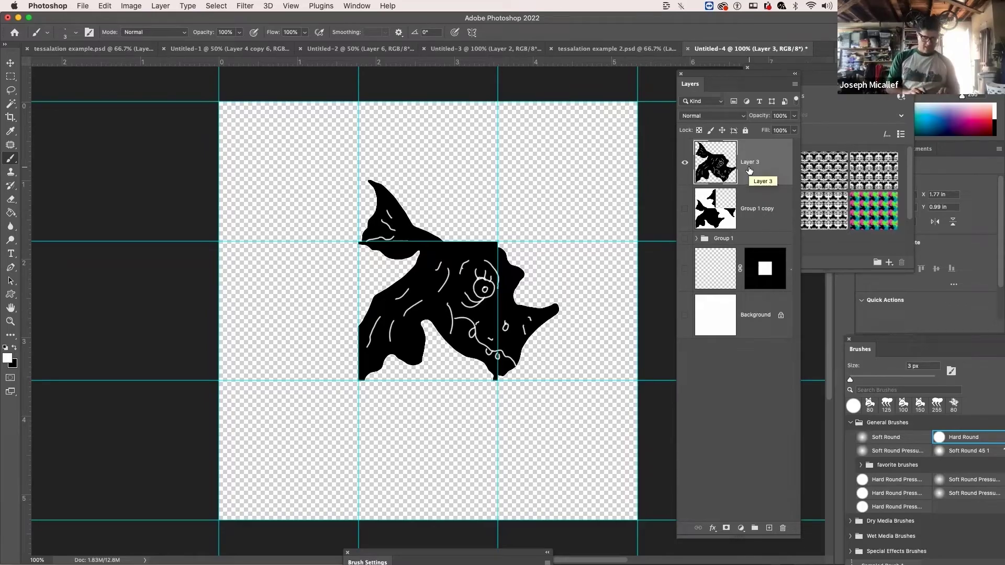
key("super+j")
key("super+i")
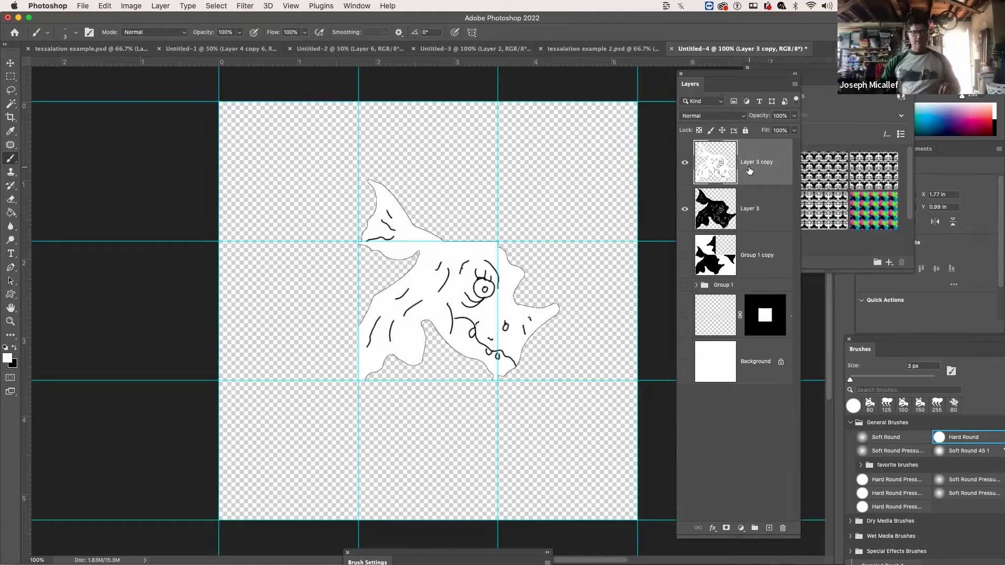
Rotate the white copy by -90° and fit it into the guide cell directly below the black figure.
key("v")
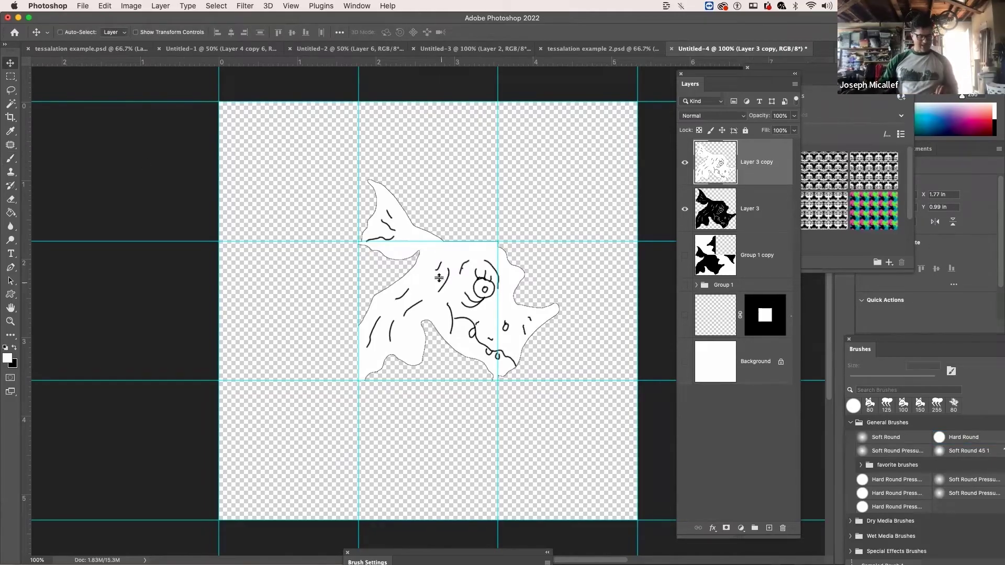
left_click_drag(412, 342, 401, 431)
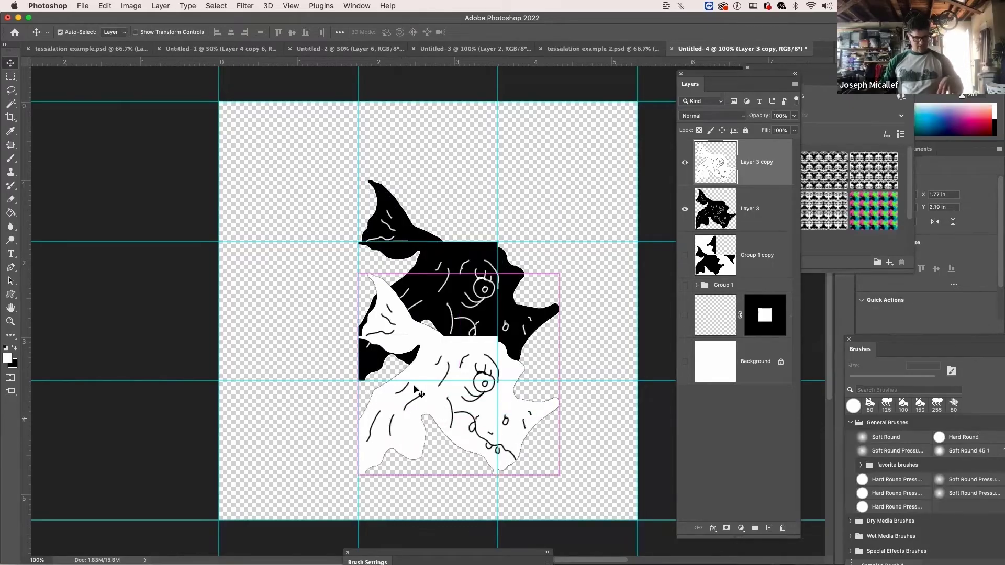
key("super+r")
key("super+t")
left_click_drag(349, 261, 397, 452)
left_click_drag(439, 390, 378, 436)
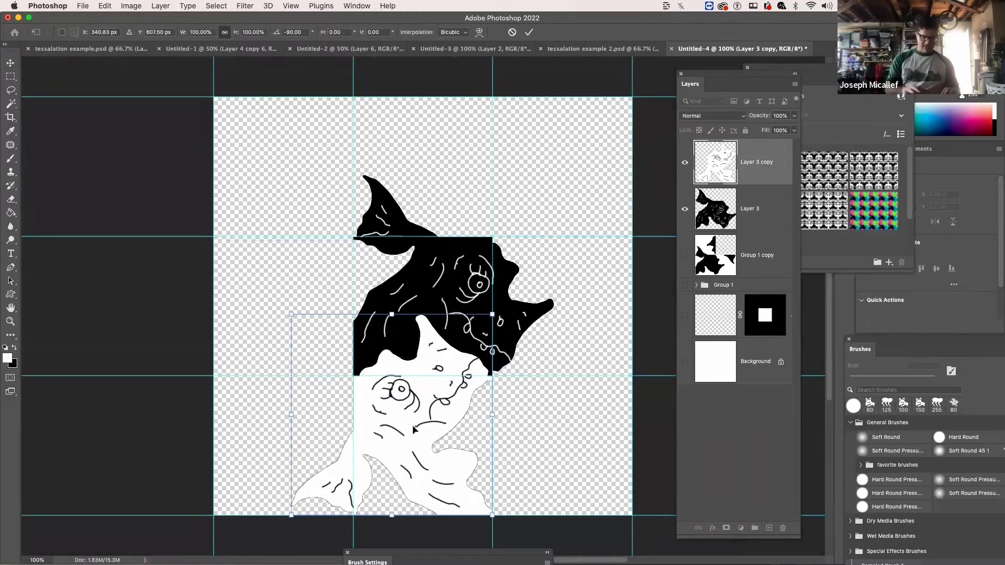
key("Return")
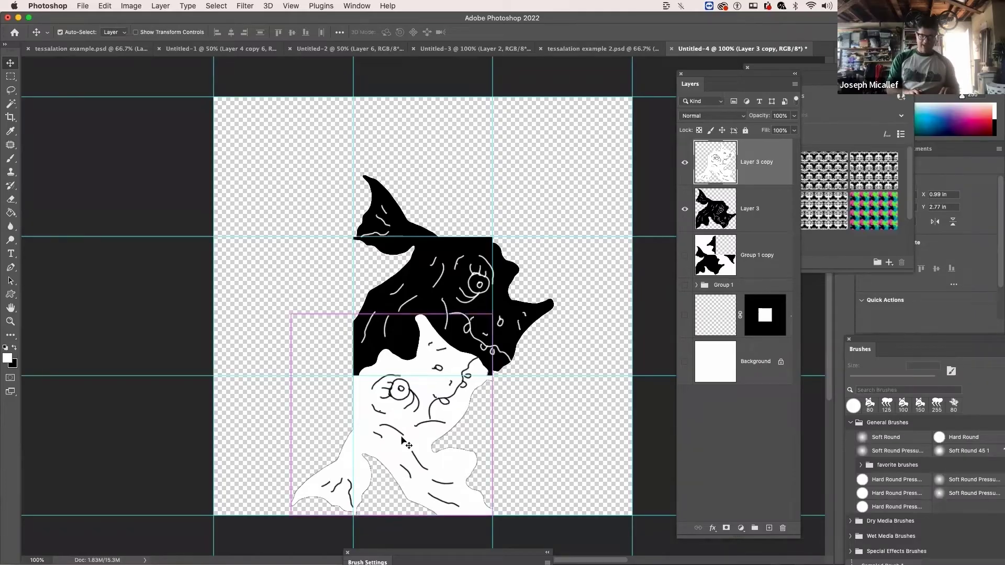
Duplicate the white figure, rotate the duplicate 180° and fit it into the guide cell to the right of the black figure.
key("super+j")
left_click_drag(404, 425, 523, 220)
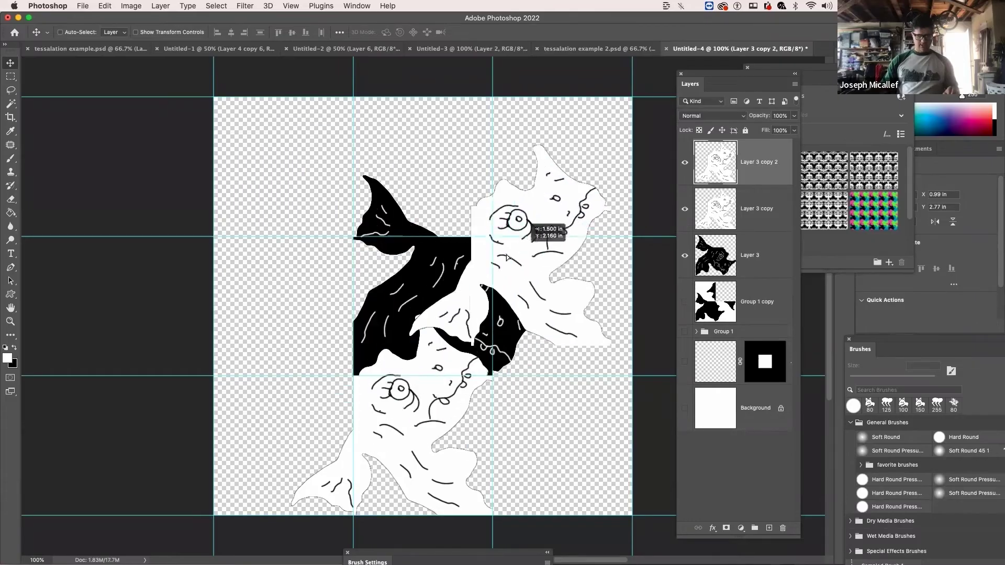
key("ctrl+t")
left_click_drag(622, 471, 559, 200)
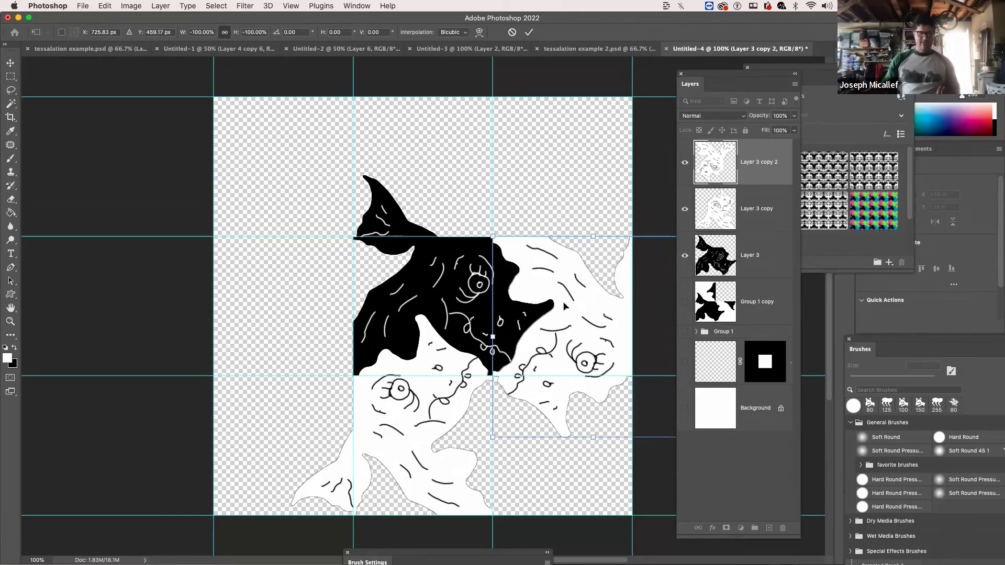
key("Return")
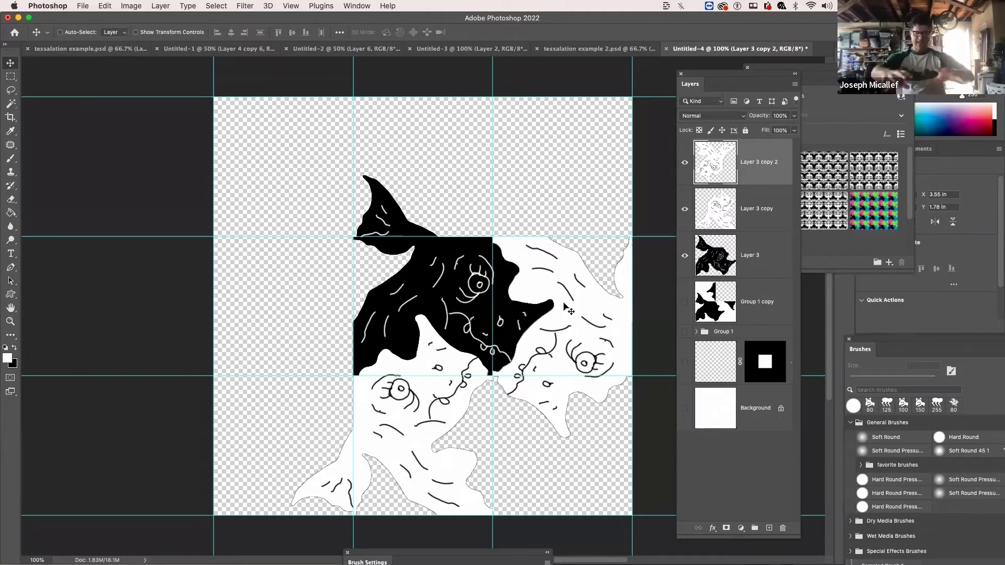
Enlarge the canvas to 2400 by 2400 pixels with the anchor kept at the centre.
scroll(495, 291, "down", 1)
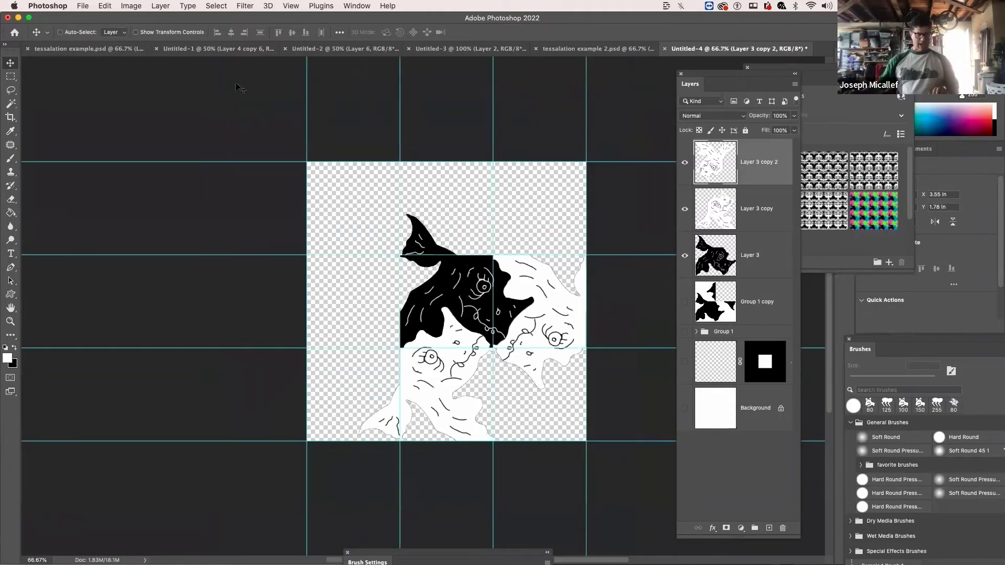
left_click(131, 6)
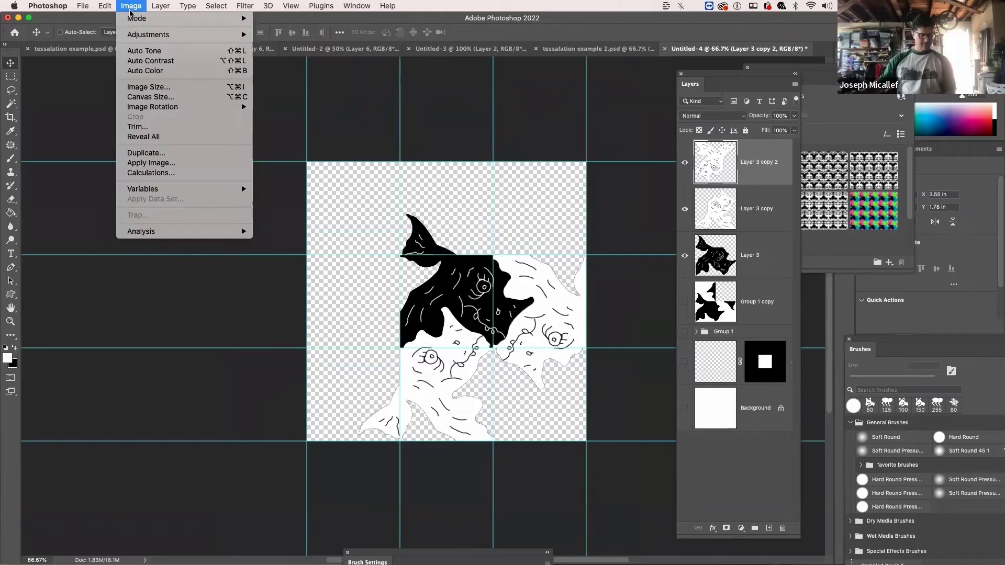
left_click(145, 97)
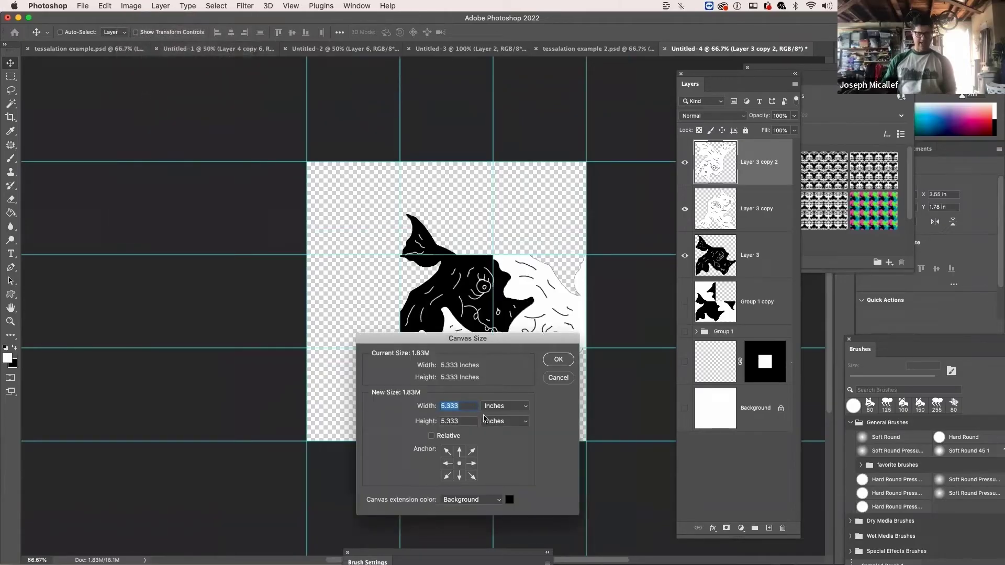
left_click(490, 411)
left_click(494, 396)
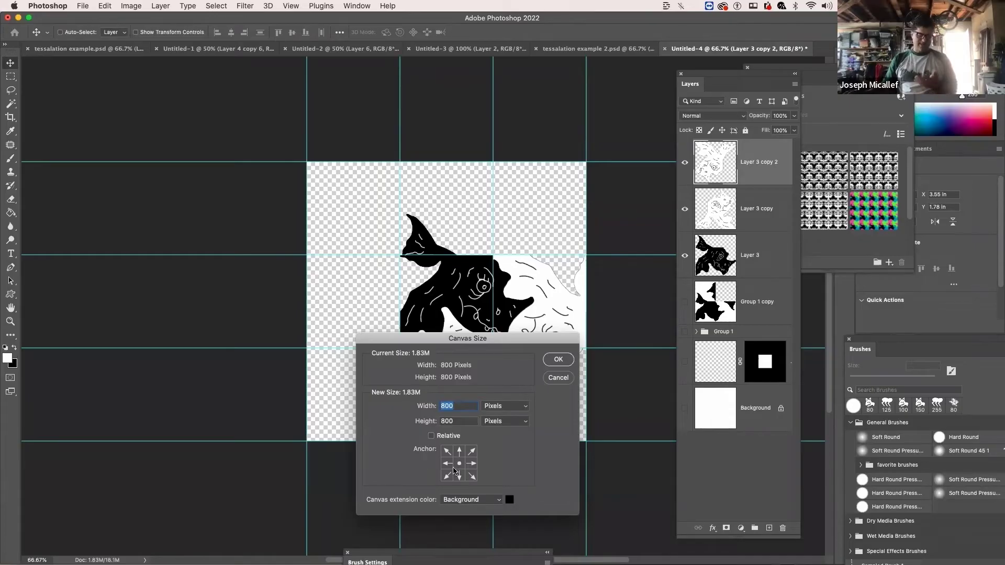
left_click(445, 451)
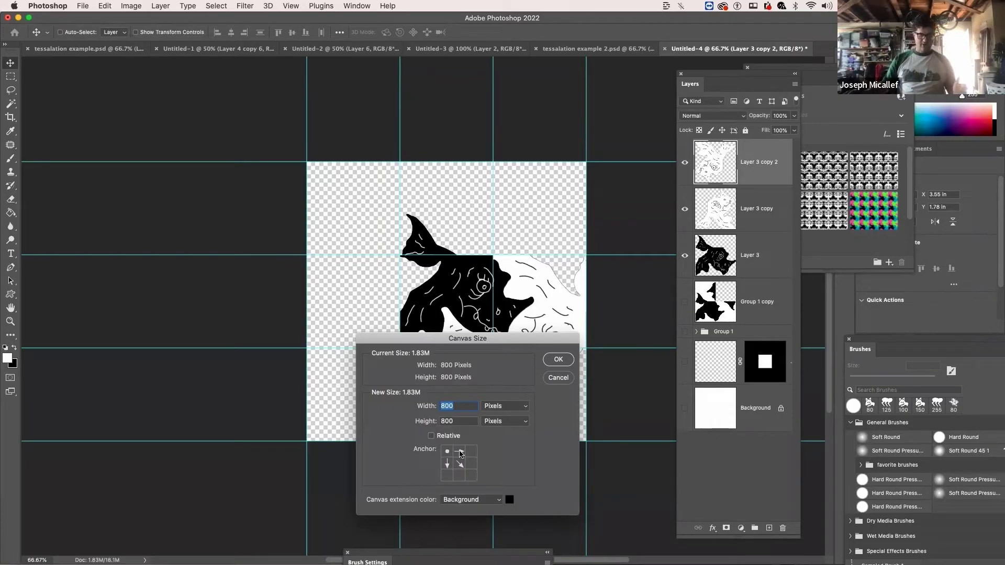
left_click(460, 463)
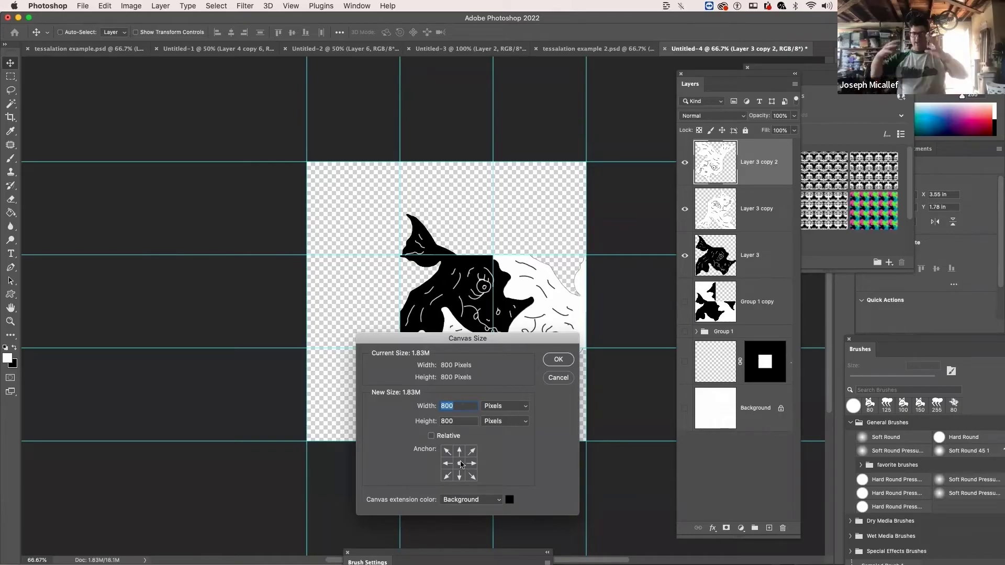
type("2400")
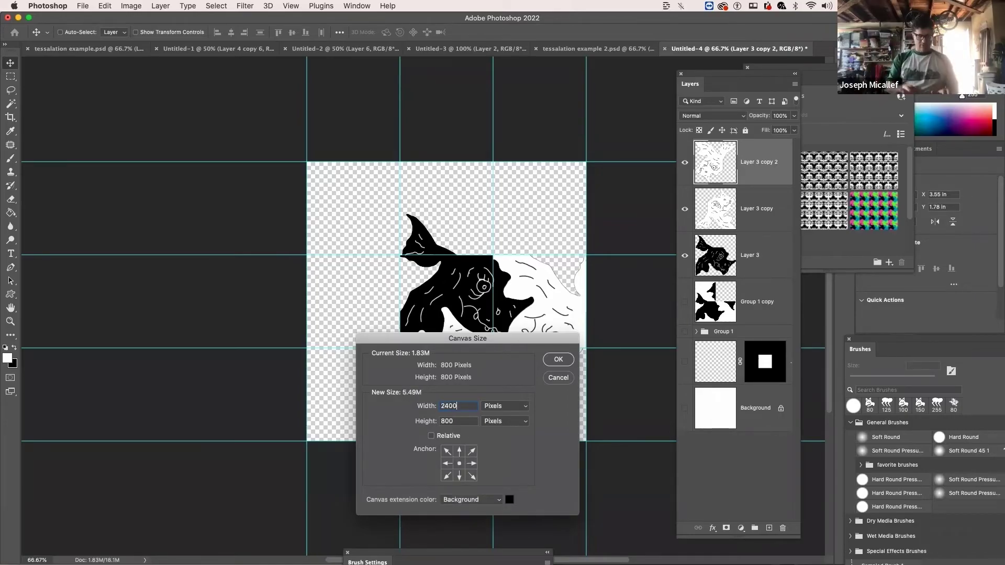
key("Tab")
type("2400")
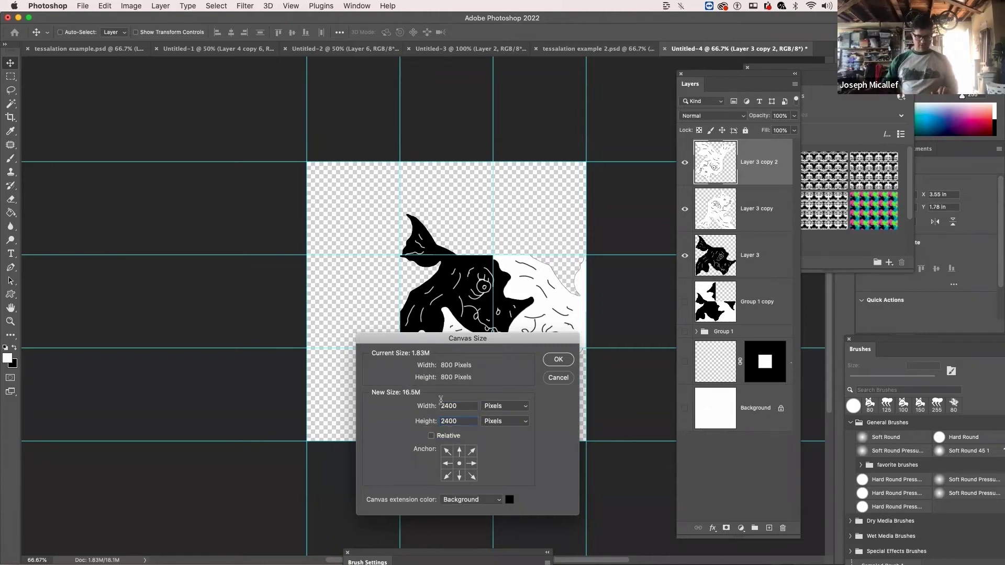
key("Return")
Duplicate the black figure on Layer 3, rotate the duplicate 180° and fit it into the empty cell diagonally opposite the original.
scroll(555, 341, "down", 5)
scroll(566, 339, "left", 1)
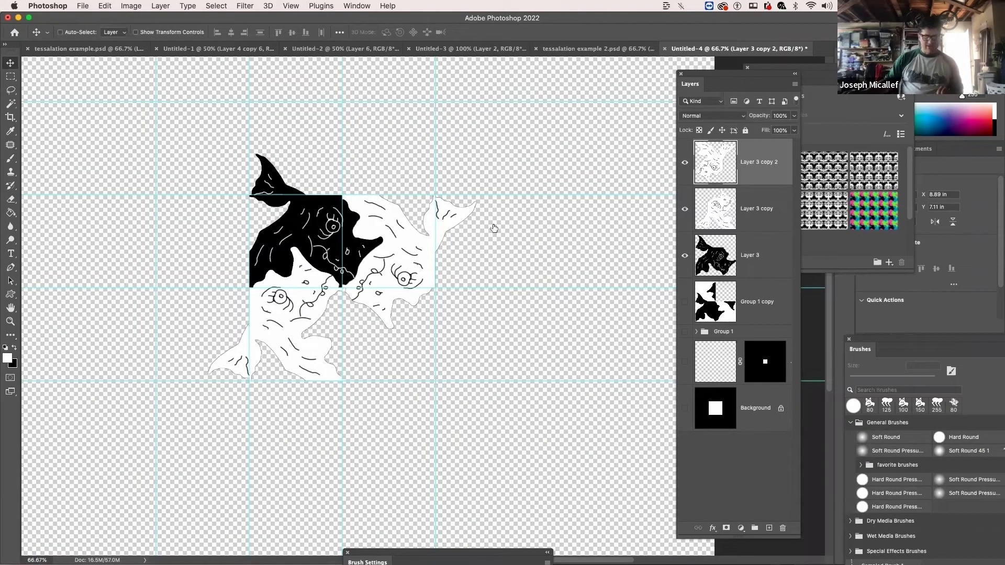
left_click(756, 268)
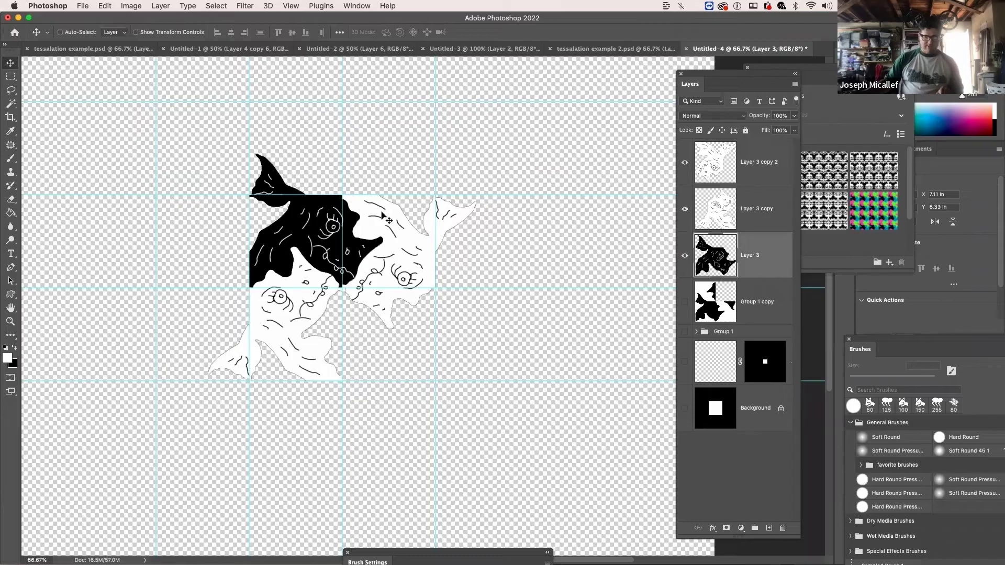
key("super")
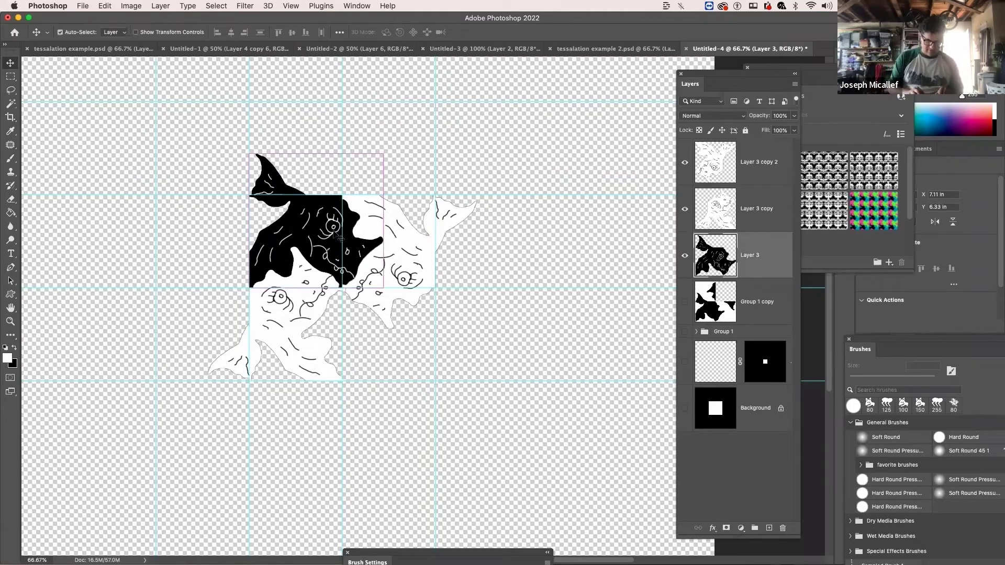
key("super+j")
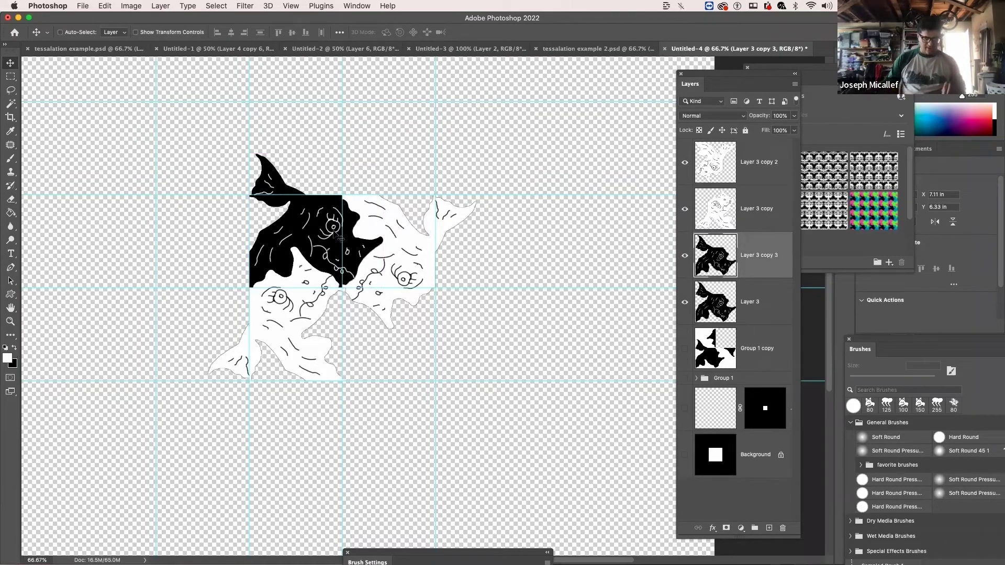
key("super+t")
left_click_drag(256, 143, 422, 418)
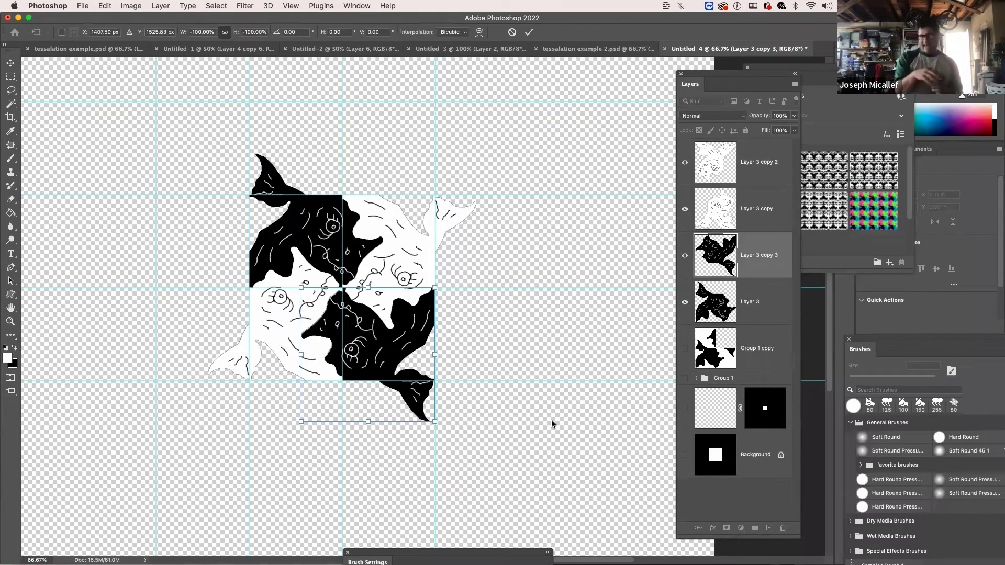
Group the four figure layers, from Layer 3 copy 2 down to Layer 3.
left_click(744, 178)
left_click(747, 316, "shift")
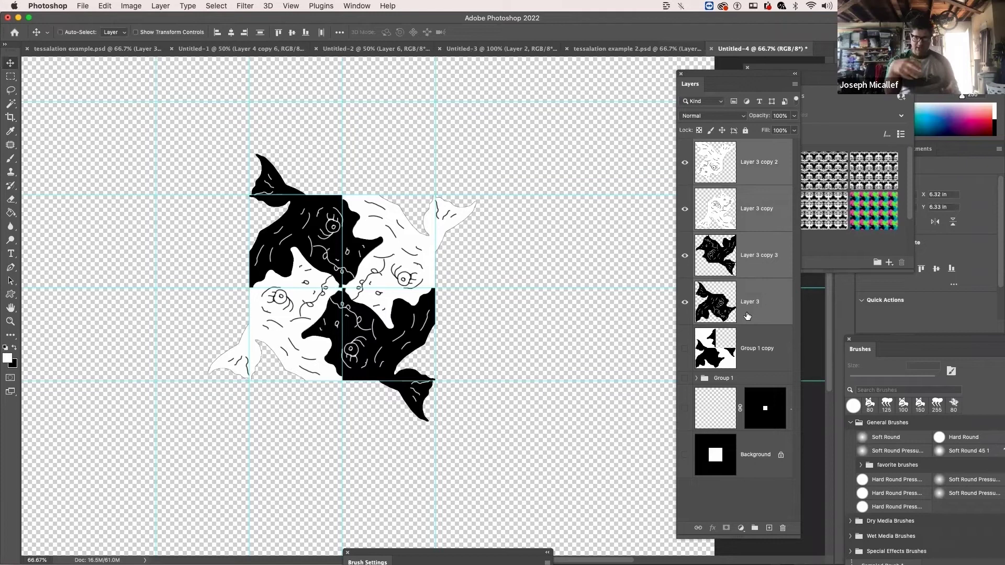
key("super")
key("super+g")
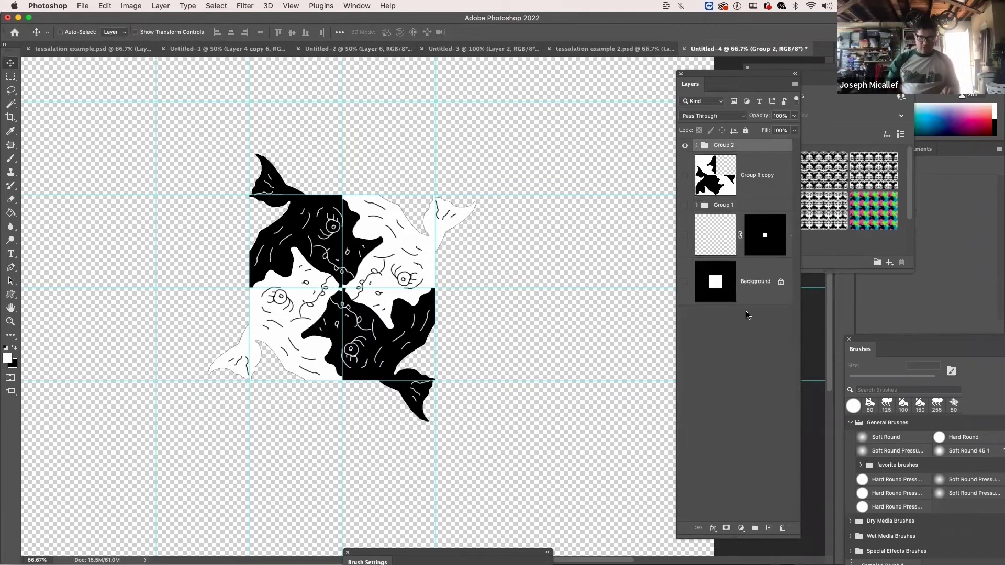
Place one duplicate of the four-figure group directly to its right and another directly to its left, interlocking along the row.
key("super+j")
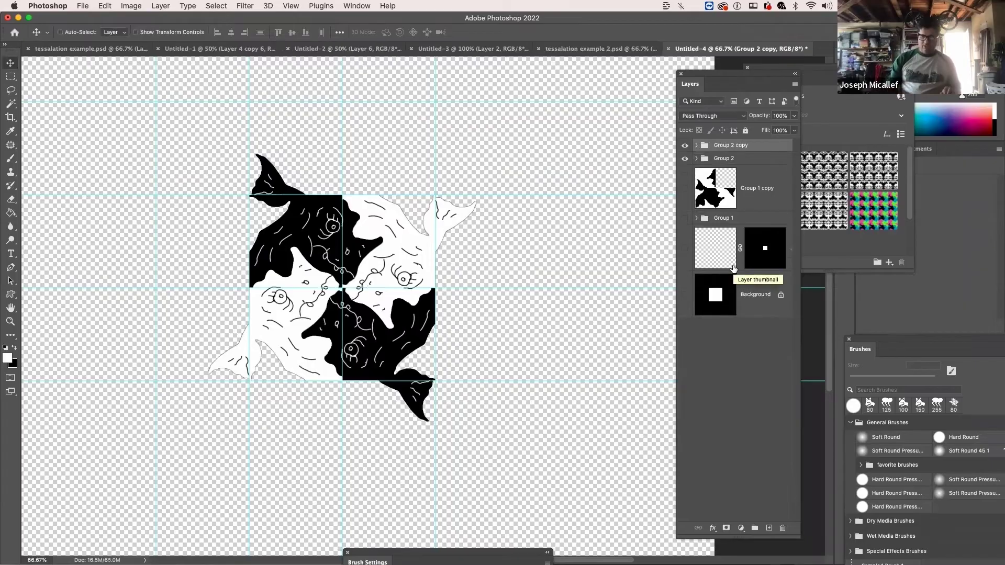
left_click_drag(389, 343, 550, 349)
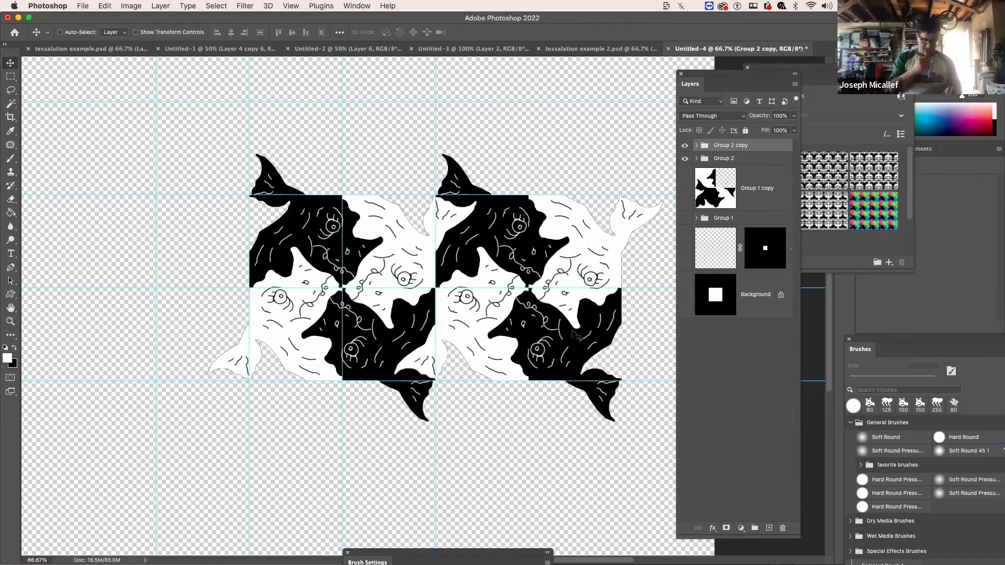
left_click_drag(533, 337, 371, 335)
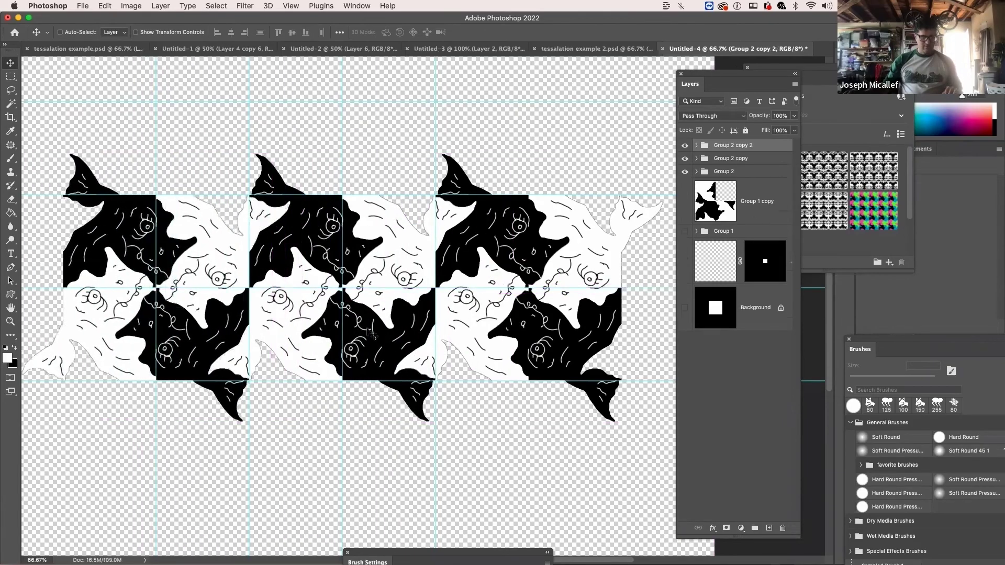
Combine Group 2, Group 2 copy and Group 2 copy 2 into one group for the whole row.
scroll(482, 404, "down", 1)
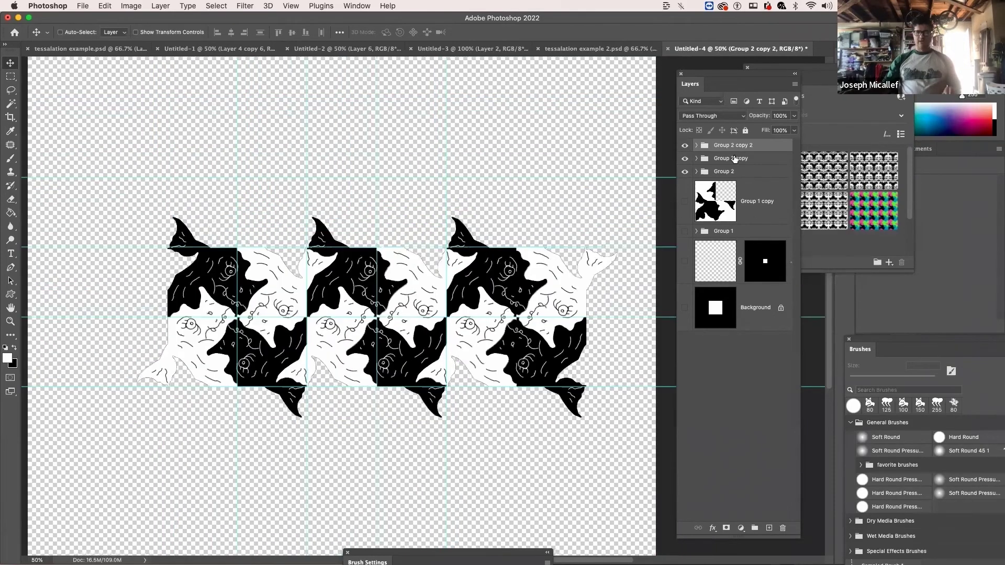
left_click(734, 160, "shift")
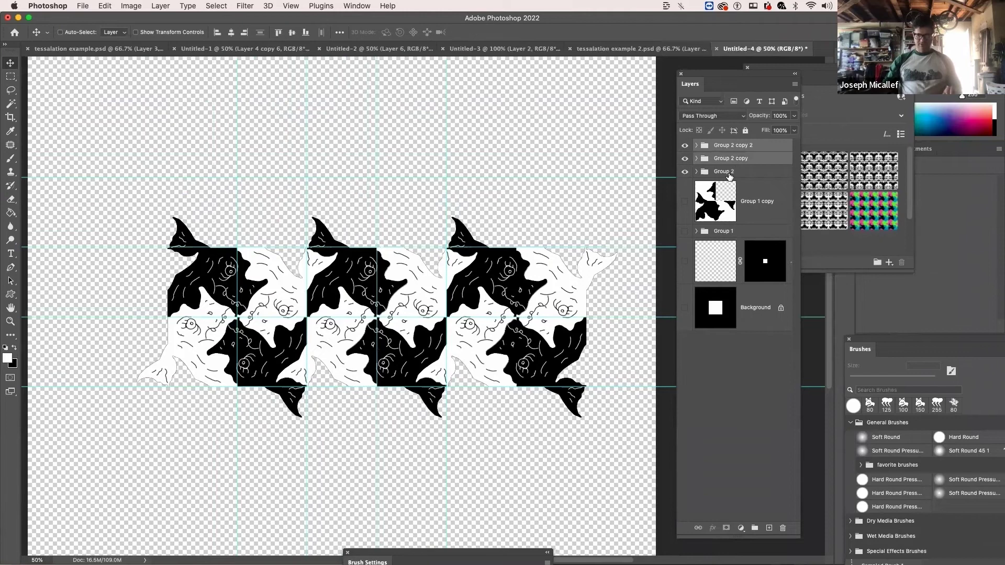
left_click(728, 174, "shift")
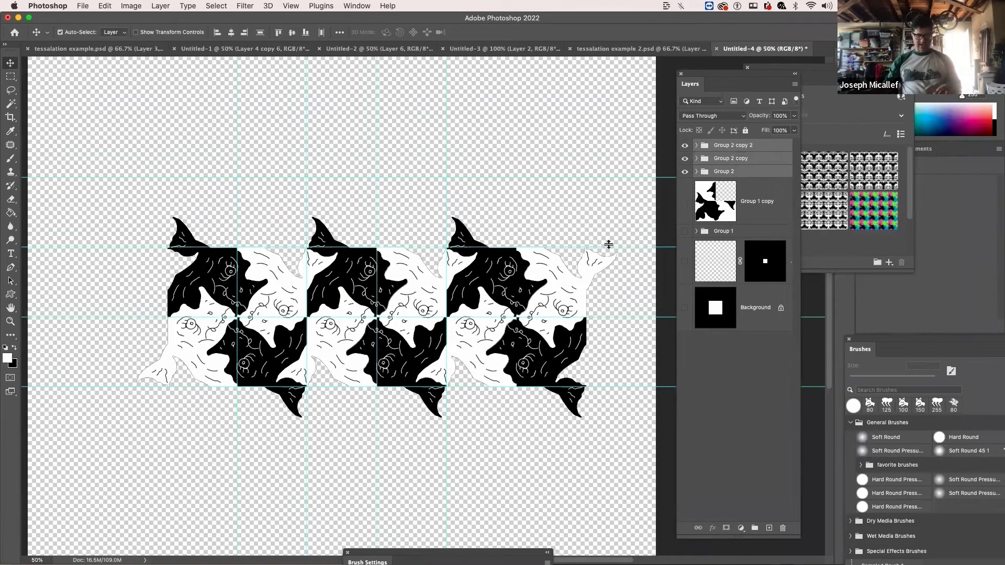
key("super+g")
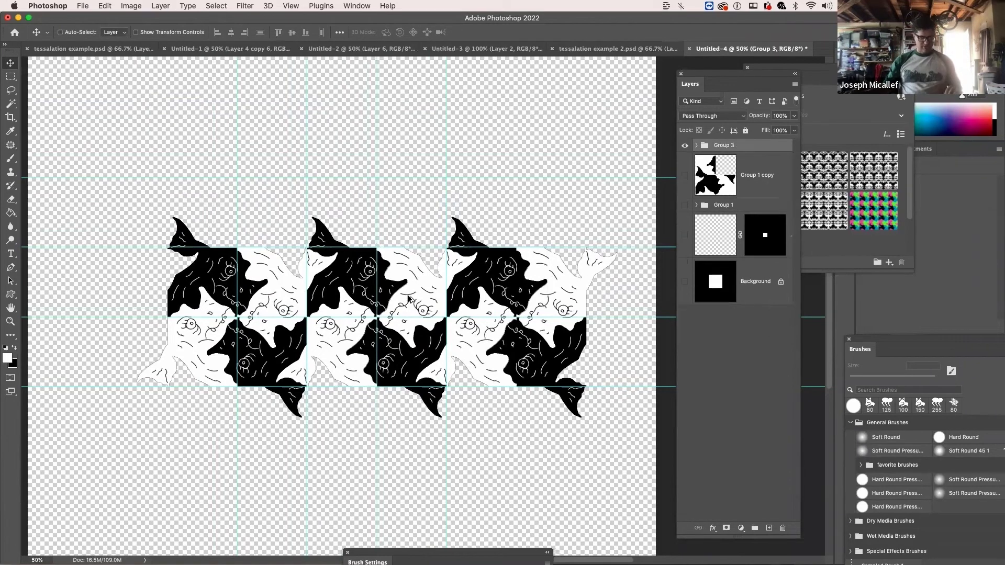
Duplicate the Group 3 row once above and once below the original, and group the three interlocking rows.
left_click_drag(409, 298, 408, 177)
key("super+minus")
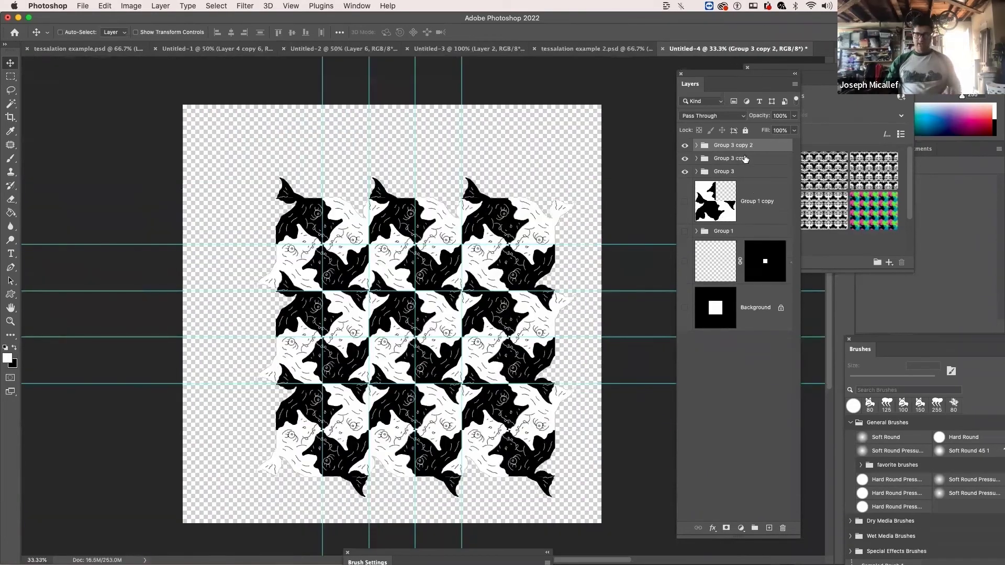
left_click(743, 171, "shift")
key("super+g")
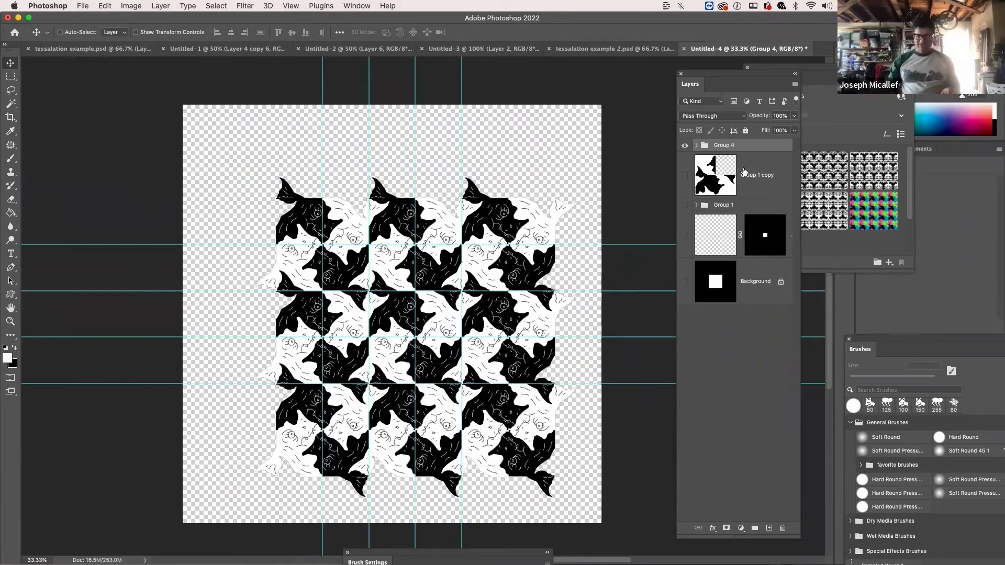
Place one duplicate of Group 4 to its left and another to its right, interlocking the fish, and group all three blocks.
left_click_drag(532, 343, 439, 344)
key("super+minus")
key("super+minus")
left_click_drag(295, 397, 569, 416)
key("super+plus")
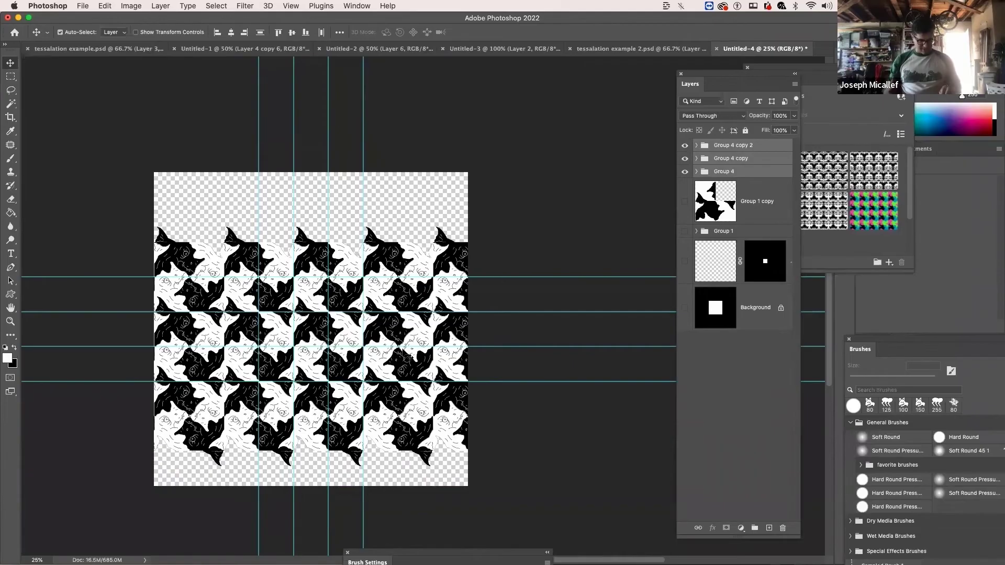
key("super+g")
Place one duplicate of Group 5 above the original and another below it, covering the remaining empty canvas with interlocking fish.
left_click_drag(409, 356, 390, 238)
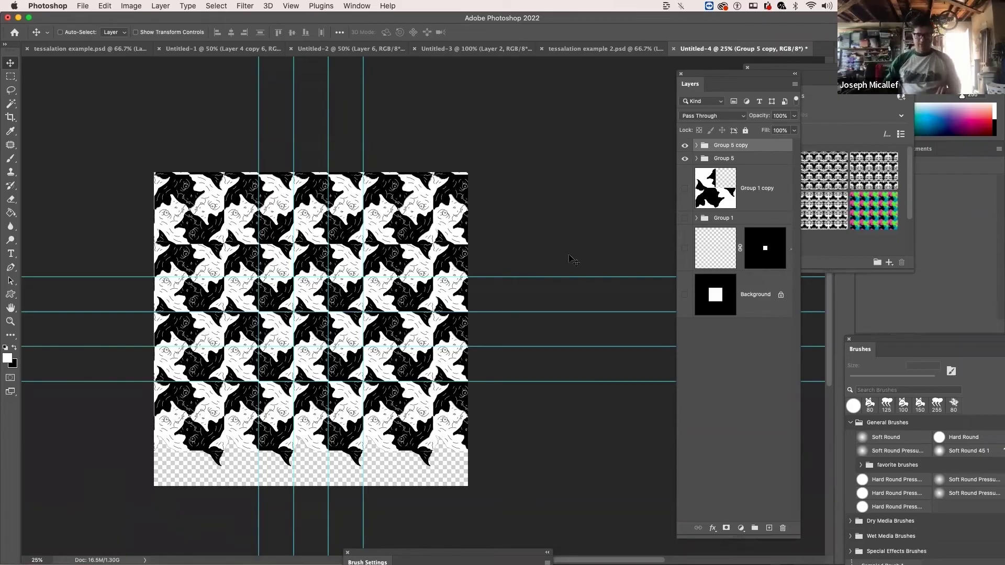
left_click(693, 161)
left_click(696, 159)
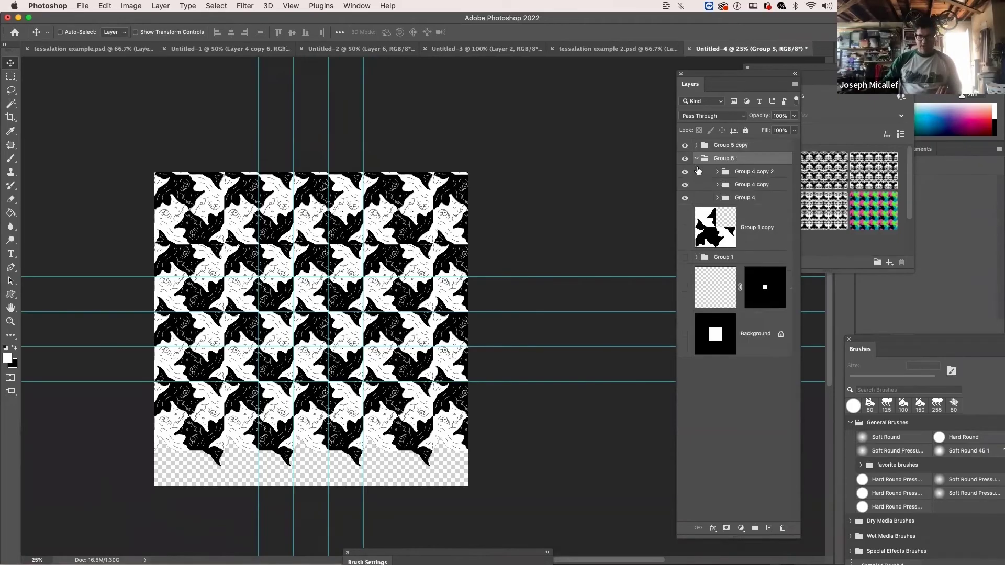
left_click(717, 172)
left_click(738, 210)
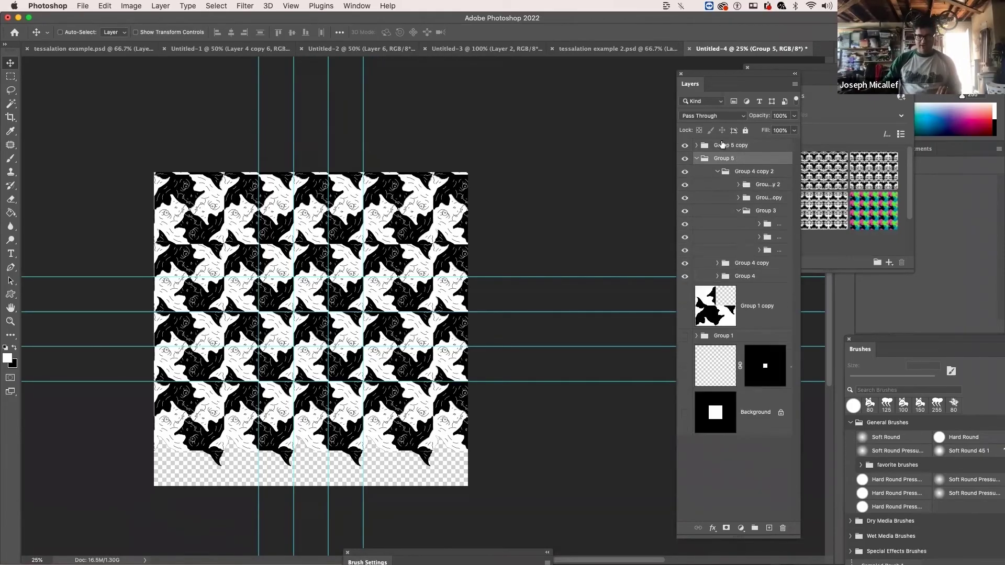
left_click(723, 146)
key("super")
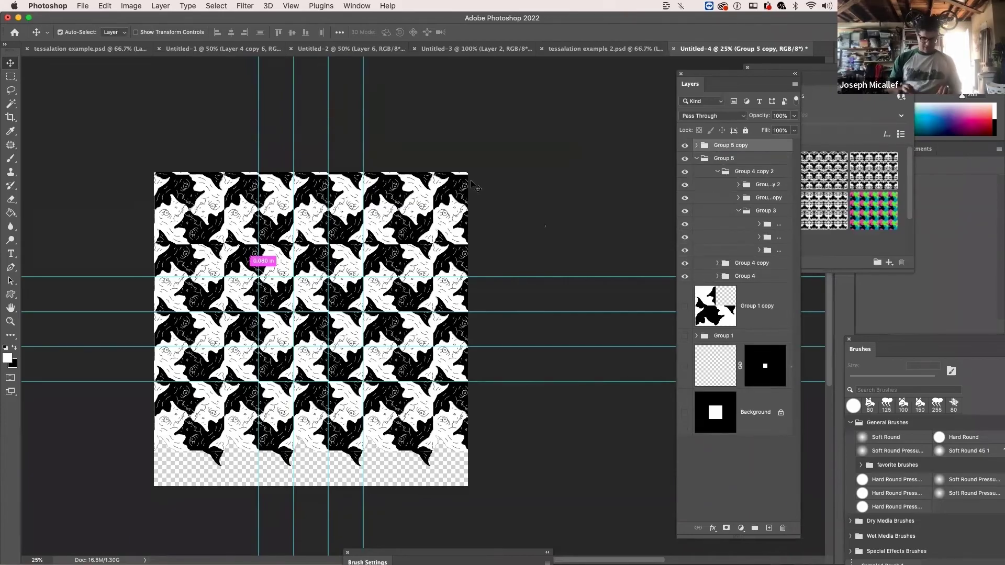
left_click_drag(396, 215, 377, 488)
key("super+equal")
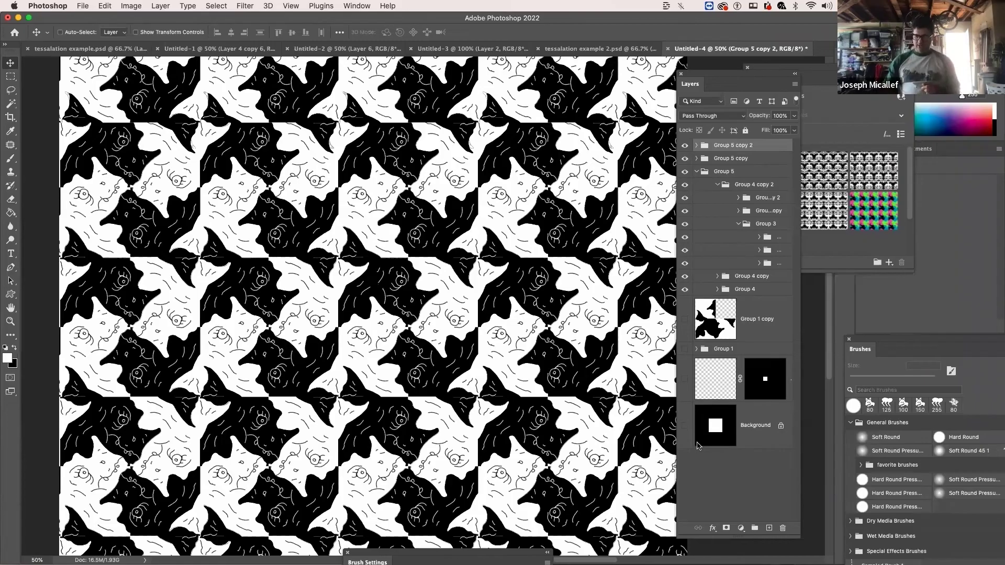
Add a new layer above all groups and stamp the visible fish artwork onto it.
left_click(768, 529)
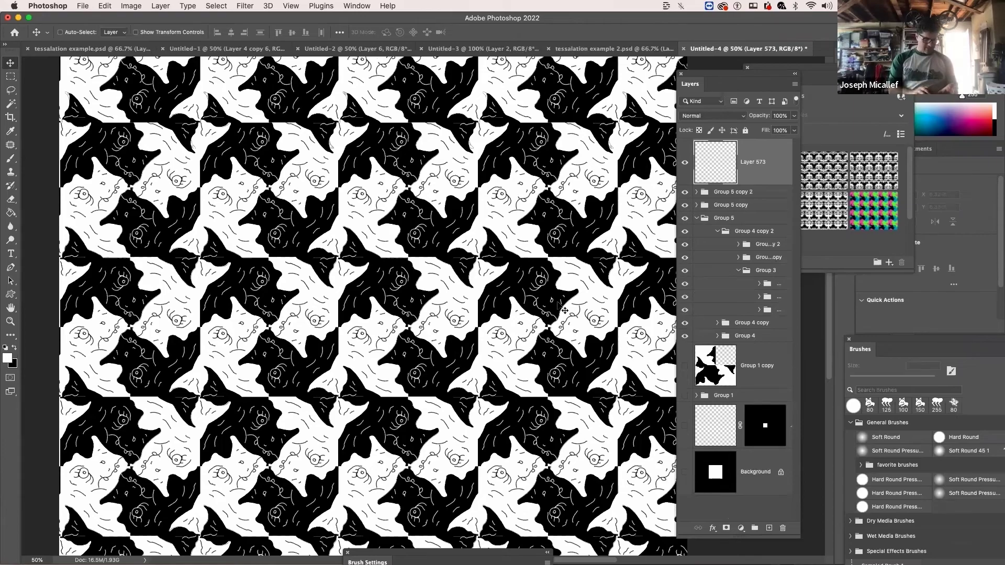
key("super")
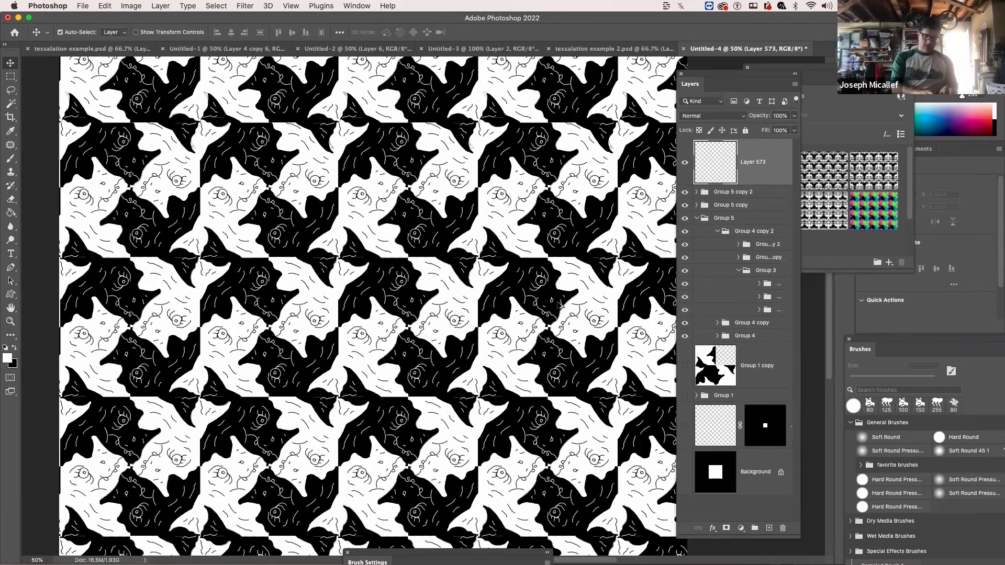
key("super+alt+shift+e")
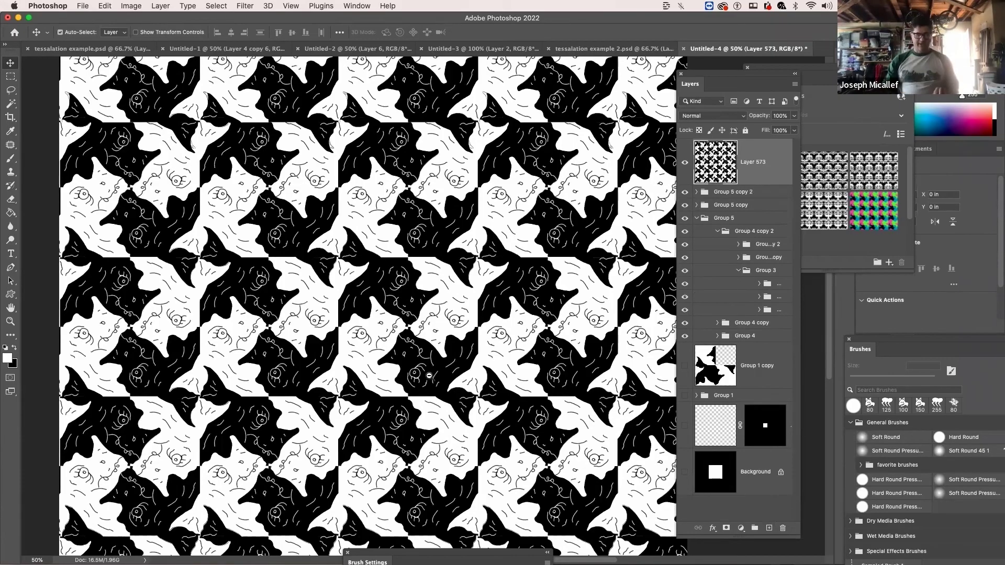
Try to rotate the merged fish layer by 45°.
key("super+minus")
key("super+minus")
key("super+t")
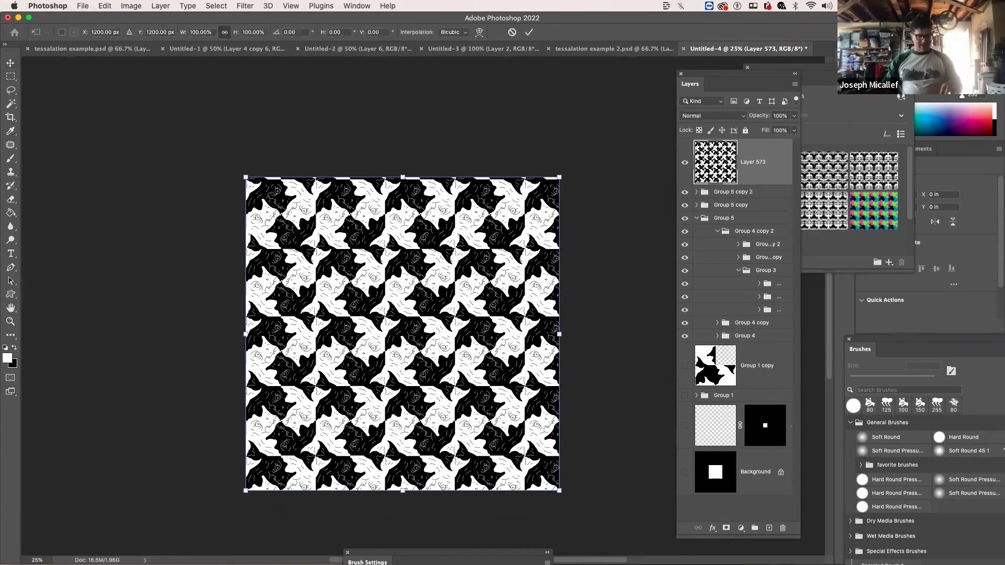
left_click_drag(227, 155, 397, 121)
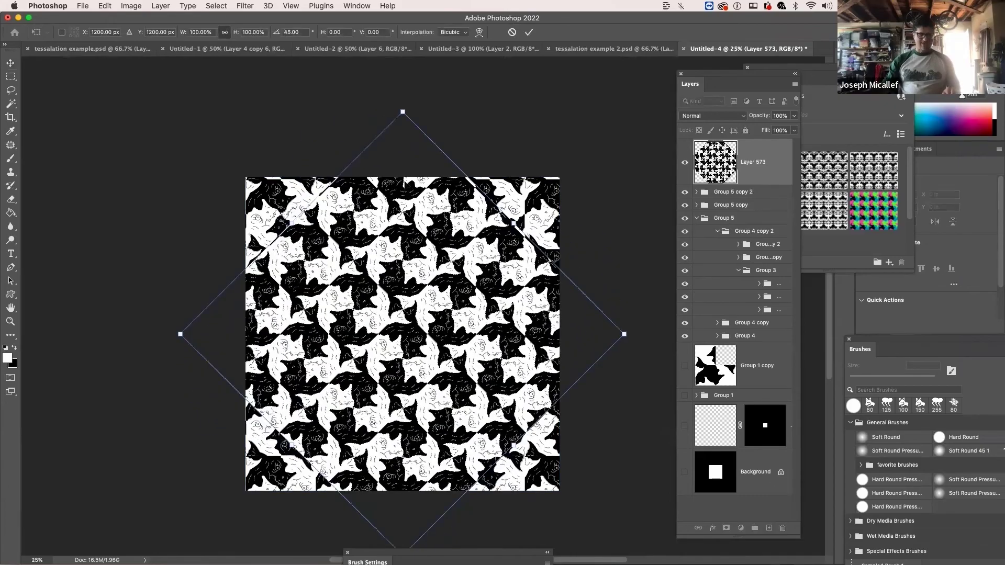
left_click(428, 314, "super")
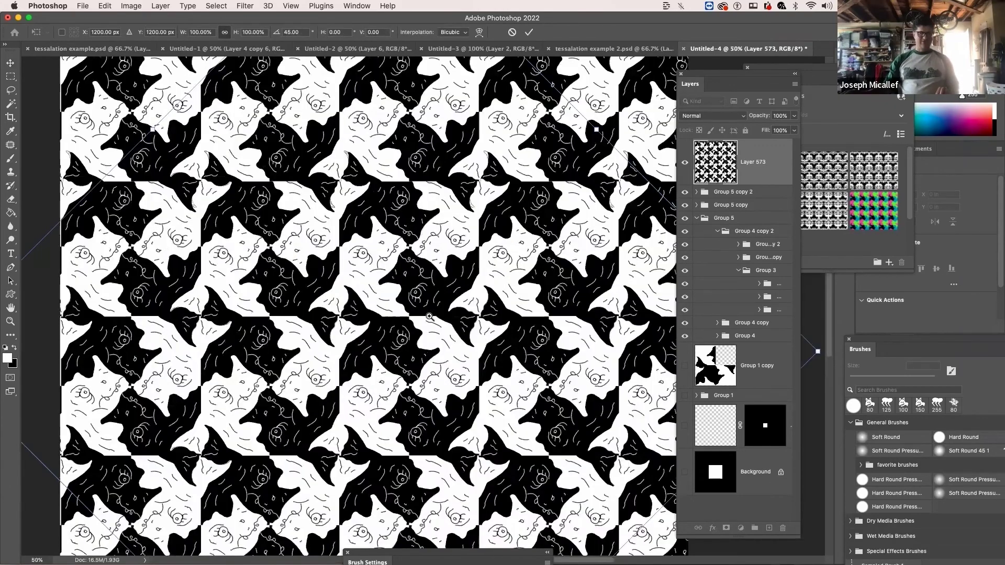
left_click(429, 316, "alt+super")
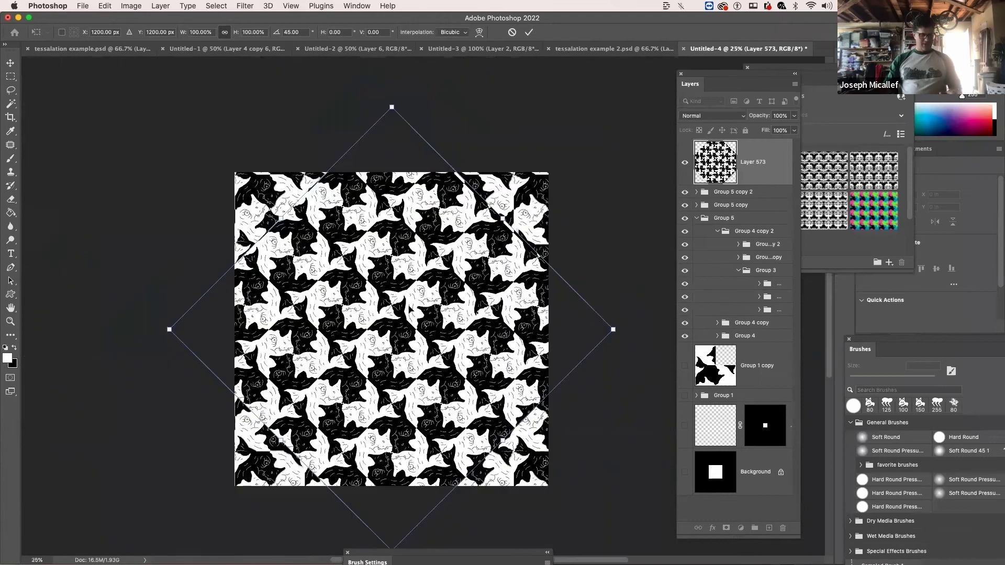
key("Return")
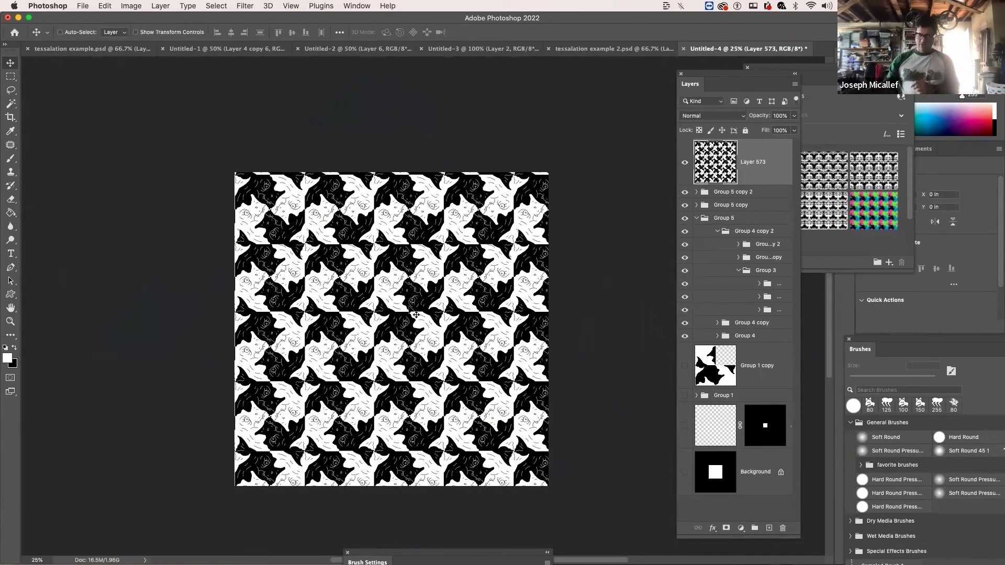
Extract a pattern from the image with the square grid layout and save it to the Random Shapes library.
left_click_drag(822, 79, 661, 127)
left_click(726, 311)
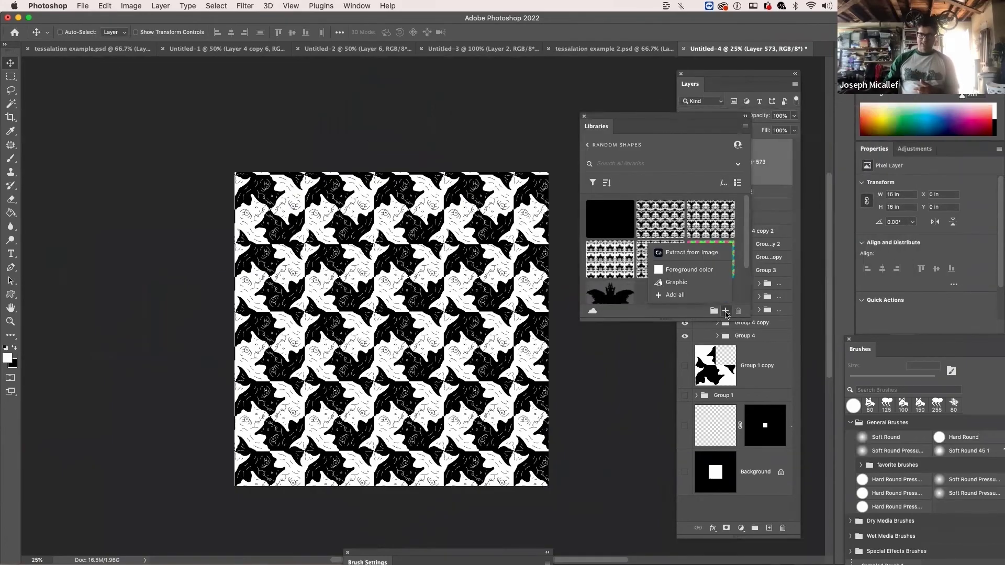
left_click(716, 254)
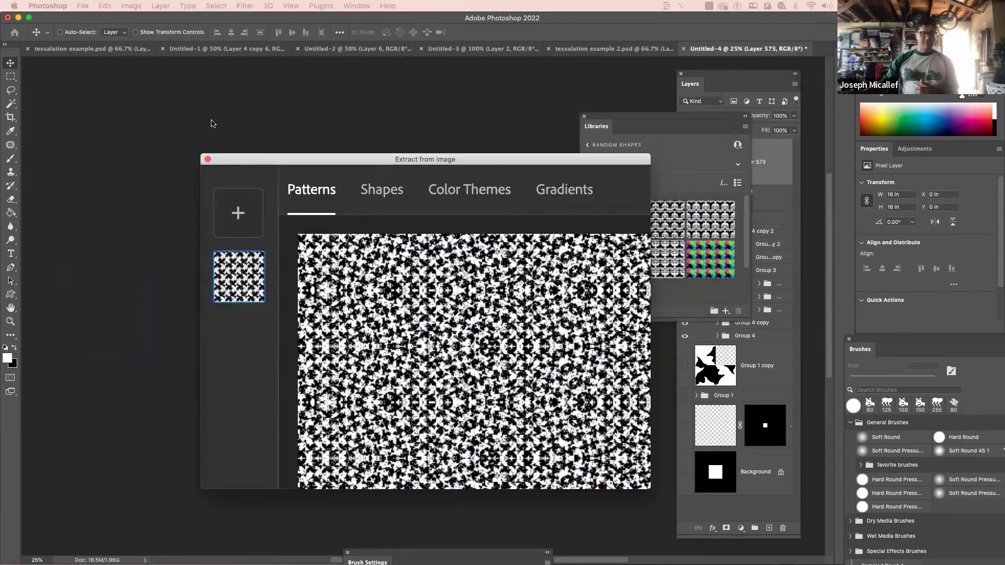
left_click(520, 187)
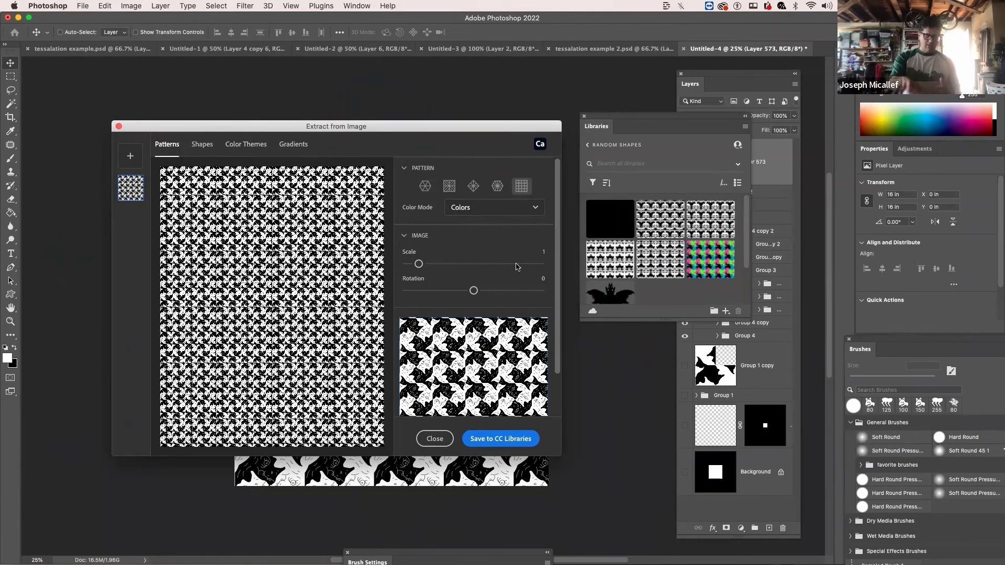
left_click(501, 439)
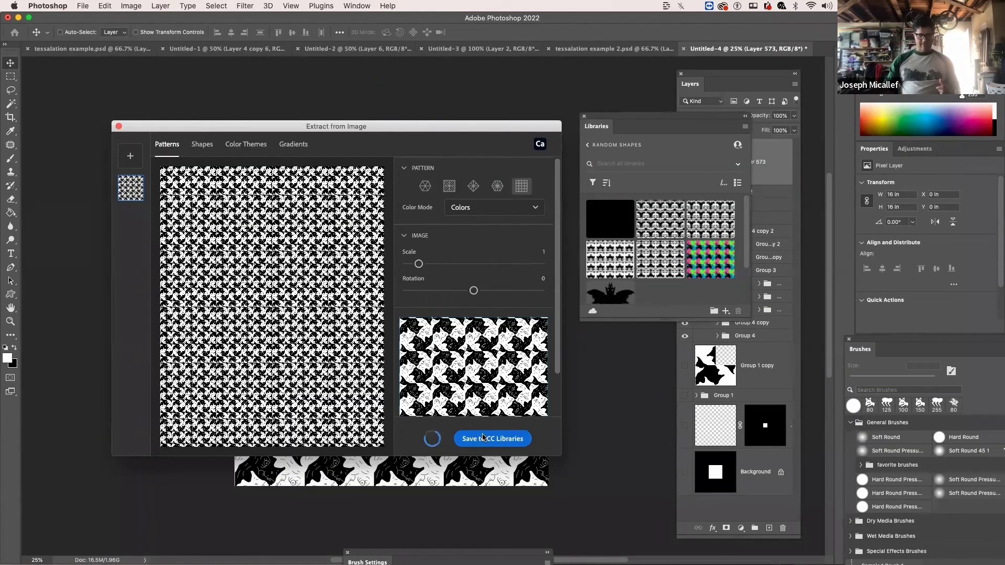
left_click(118, 126)
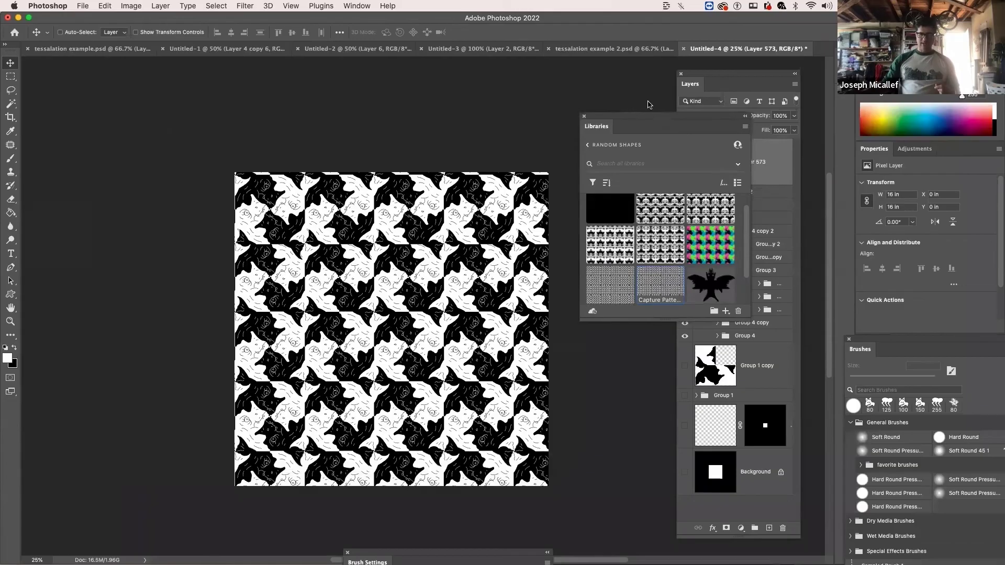
Apply the newly saved capture pattern as a pattern fill layer, setting its angle to -179.85° and its scale to 122%.
left_click_drag(651, 116, 533, 89)
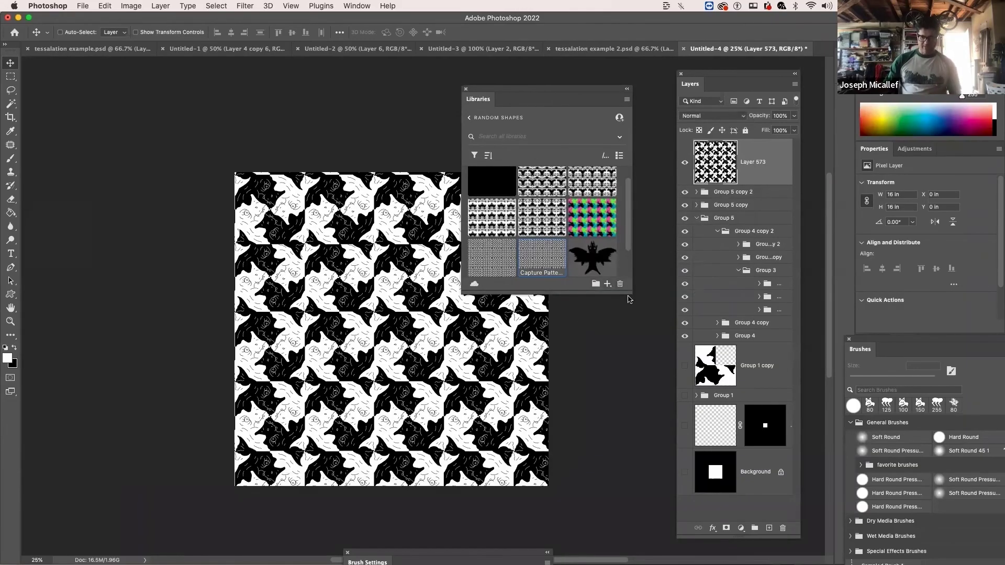
left_click_drag(630, 295, 637, 410)
left_click(546, 277)
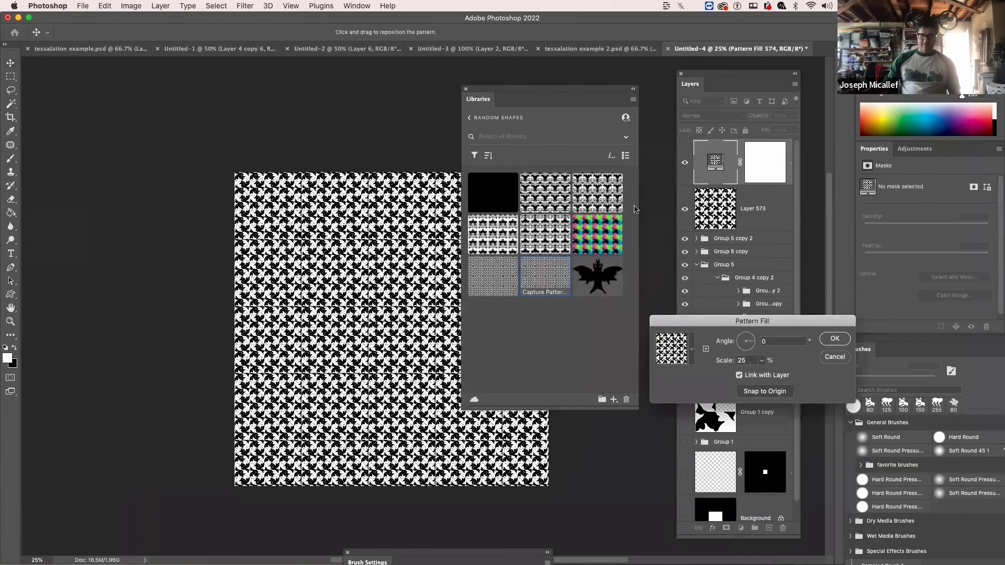
left_click_drag(761, 361, 775, 374)
left_click(744, 344)
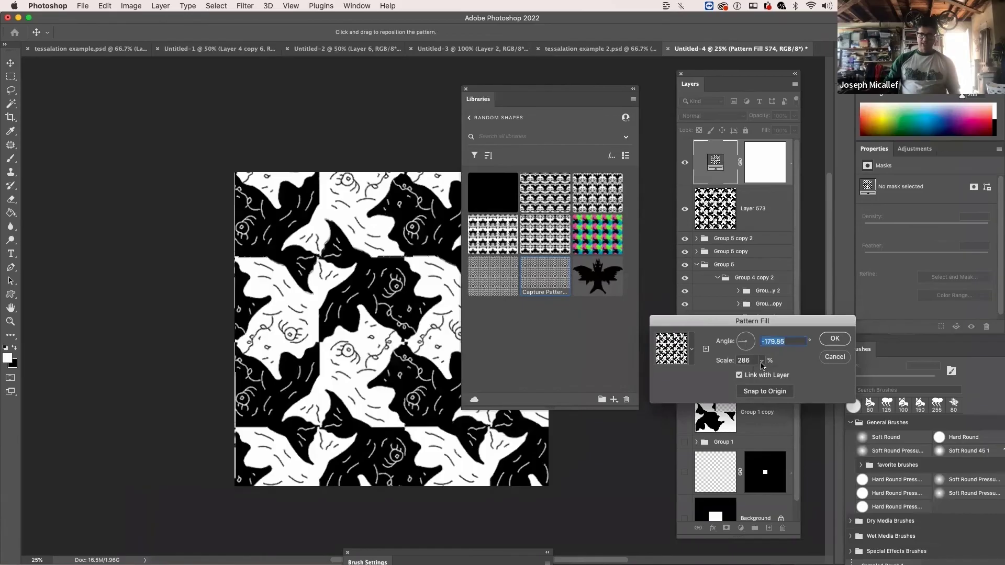
left_click_drag(761, 360, 756, 376)
left_click_drag(498, 96, 592, 418)
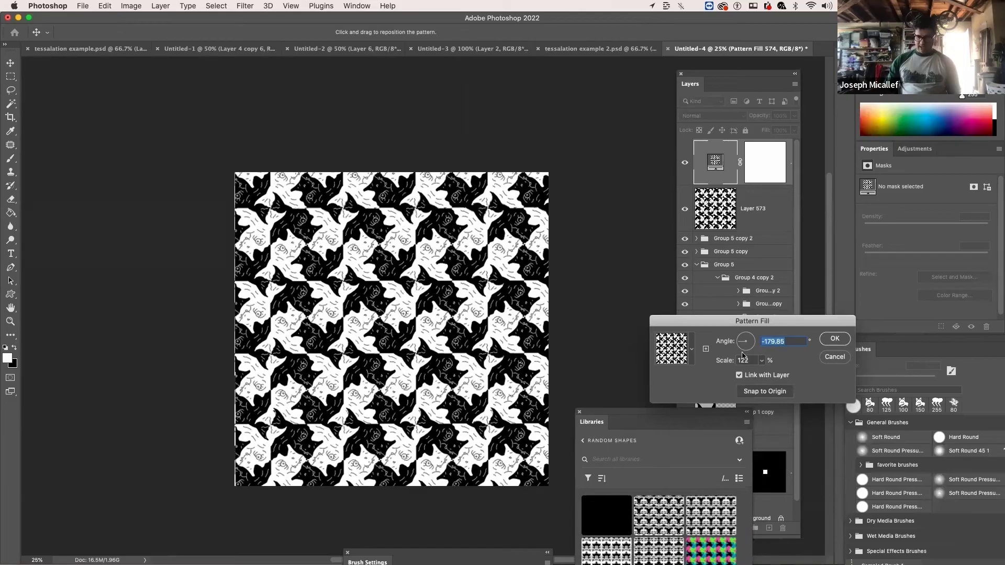
Set the pattern fill's angle to 45° and its scale to 100%, and check the seams between repeats.
key("Tab")
type("45")
double_click(791, 339)
type("45")
key("Tab")
type("100")
key("Return")
key("super+equal")
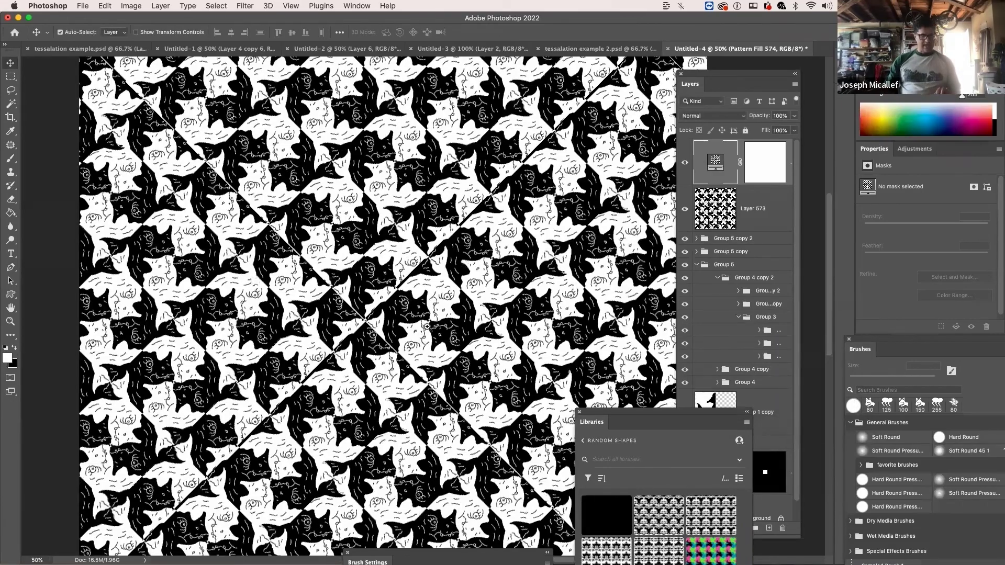
key("super+equal")
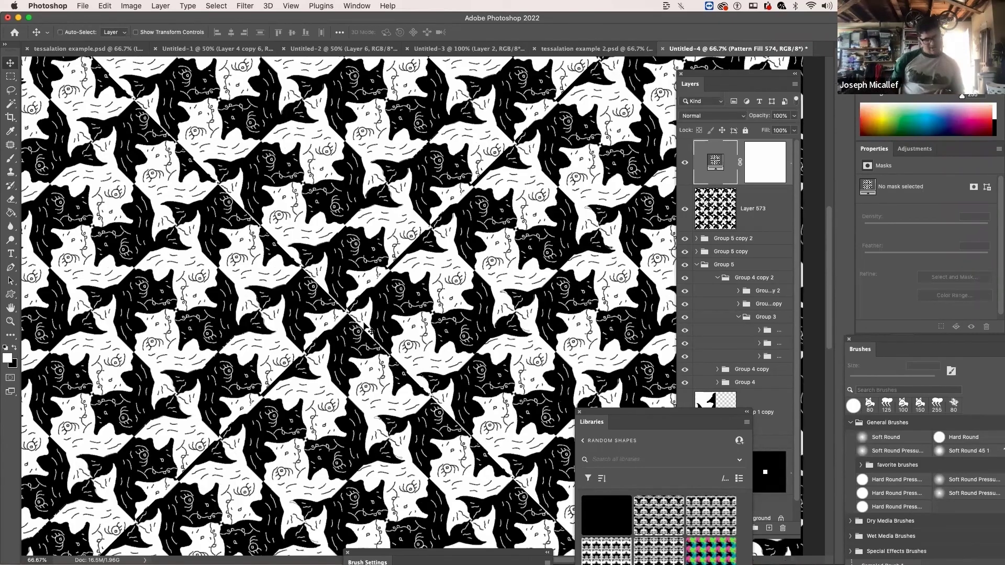
left_click(291, 381, "alt+super")
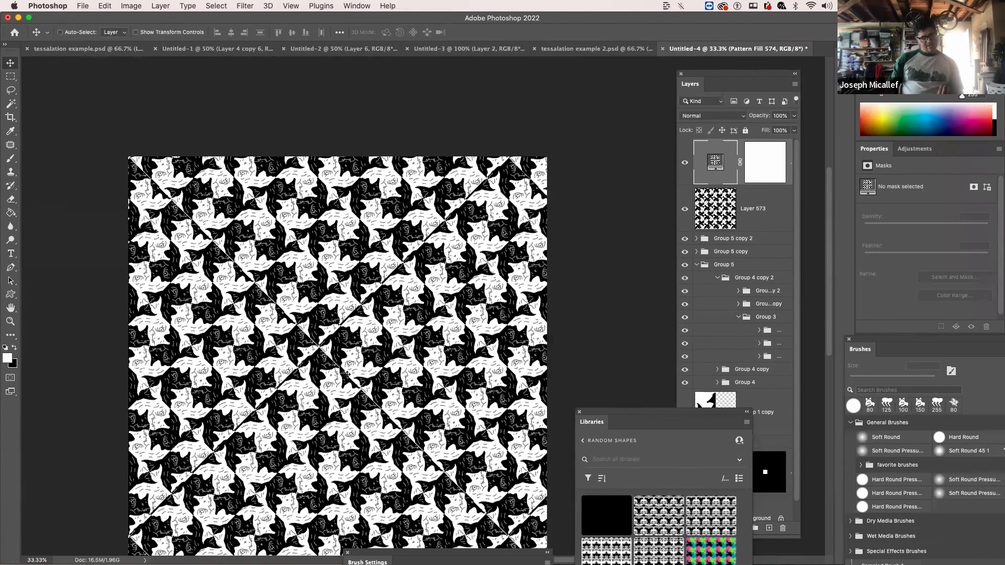
Hide the pattern fill layer and show the guides over the fish artwork.
key("super+a")
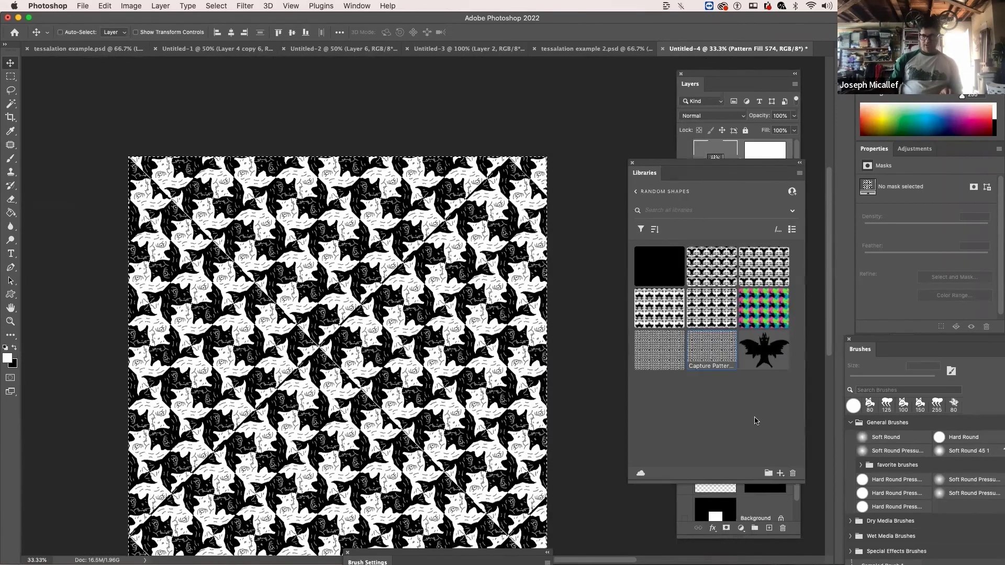
key("super+z")
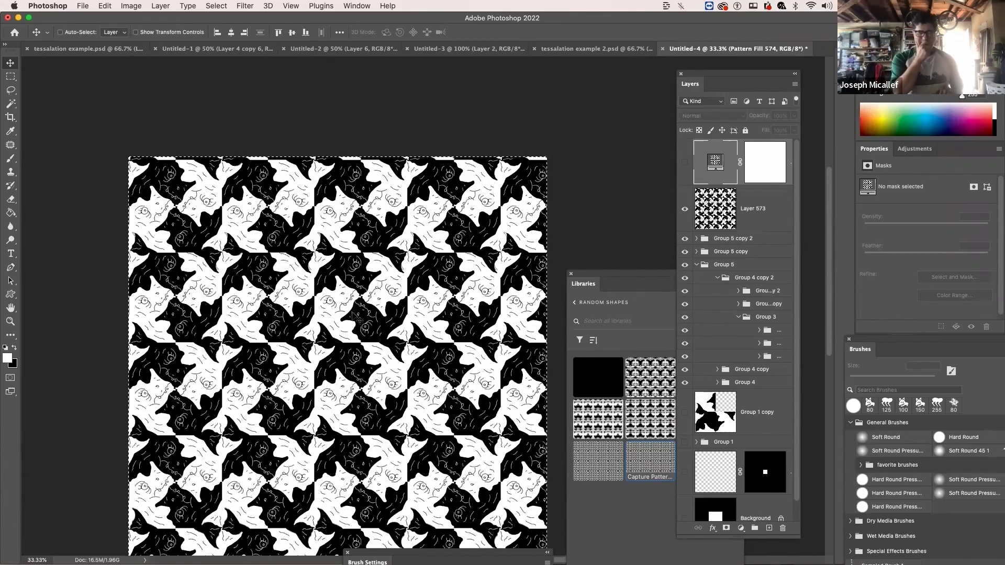
key("super")
key("super+semicolon")
Select one rectangular repeating tile of the fish artwork along the guides, two guide cells wide and about two high.
scroll(346, 470, "up", 1)
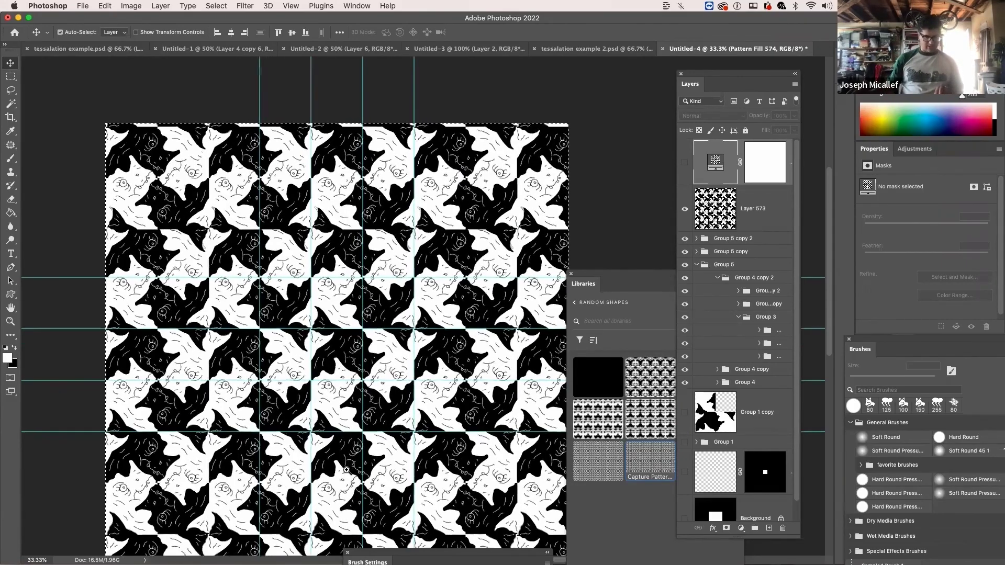
scroll(346, 469, "up", 1)
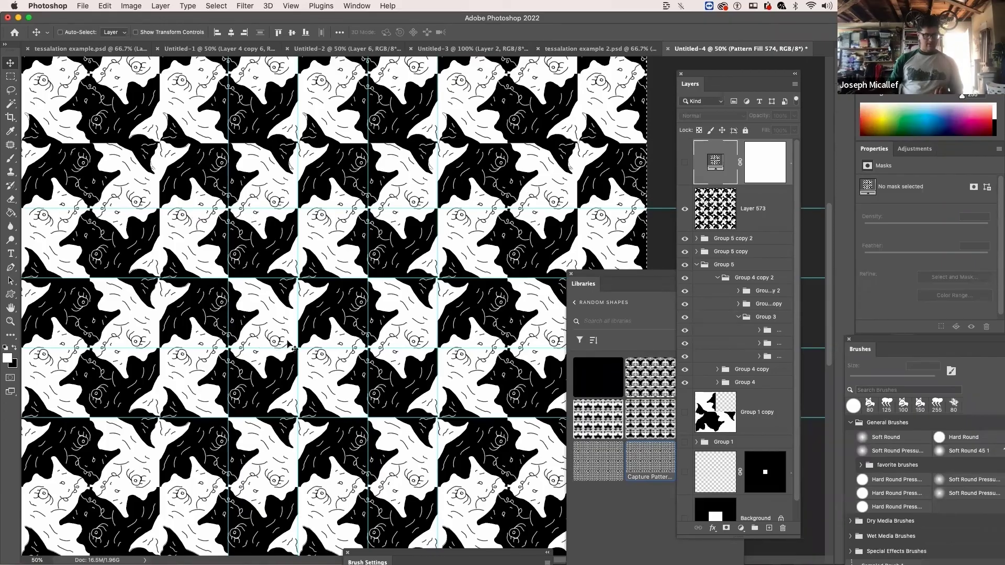
key("m")
left_click_drag(298, 208, 438, 353)
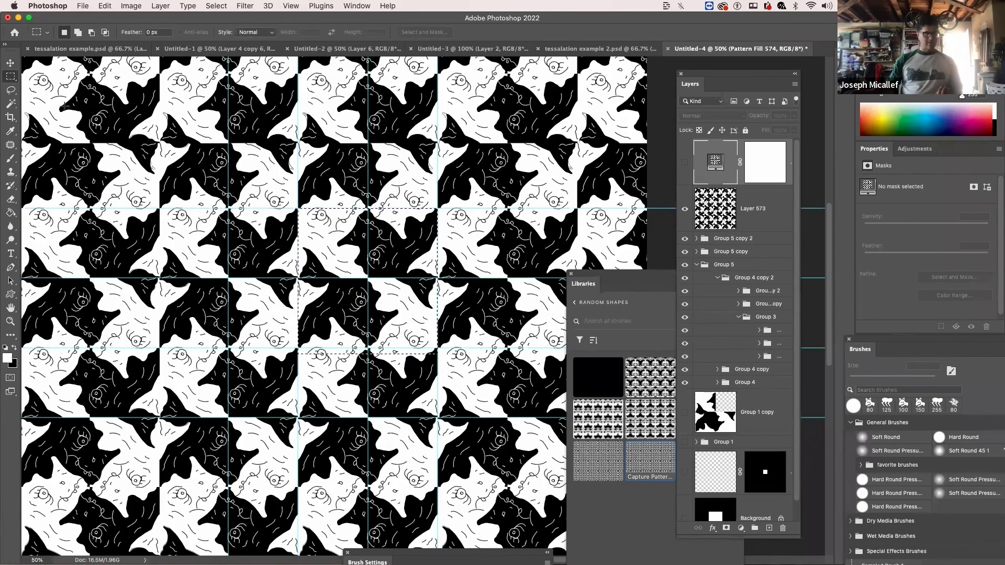
Add a new layer above the pattern fill layer and fill the whole canvas on it with black.
left_click(766, 157)
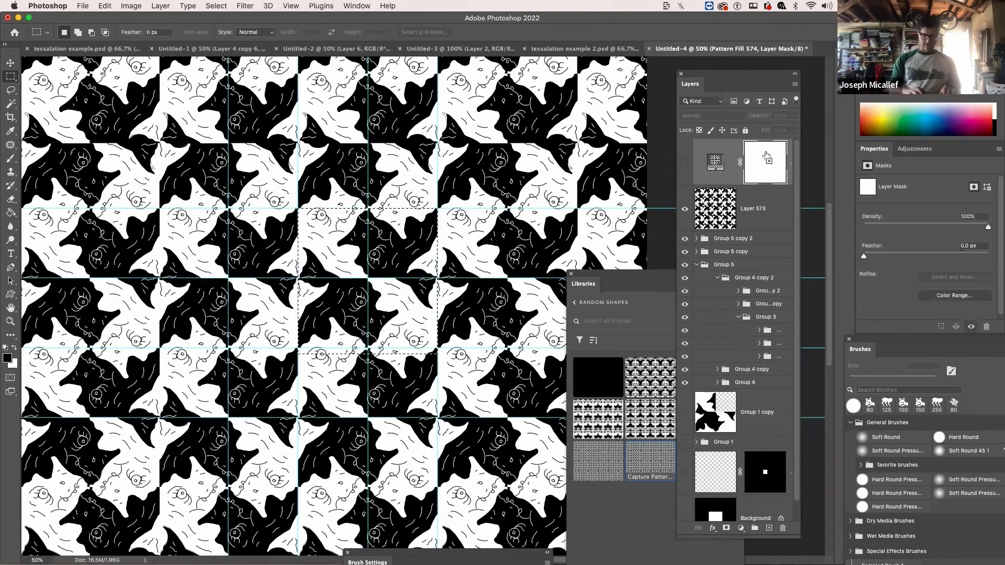
key("super+shift+alt+n")
key("super+BackSpace")
key("x")
key("super+a")
key("super+BackSpace")
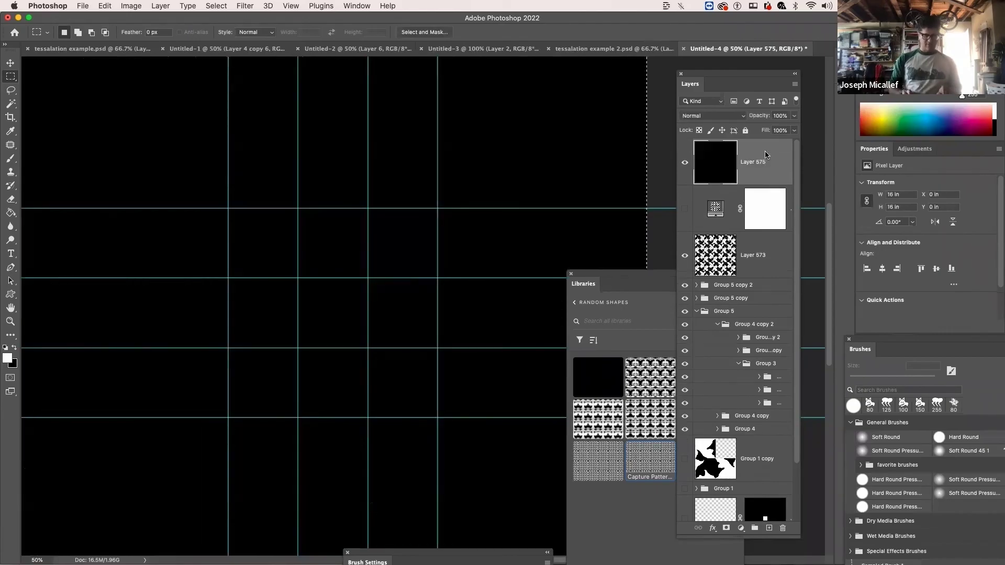
Fill the new layer with white, and fill it again using the fish tile pattern as the fill contents.
key("alt+BackSpace")
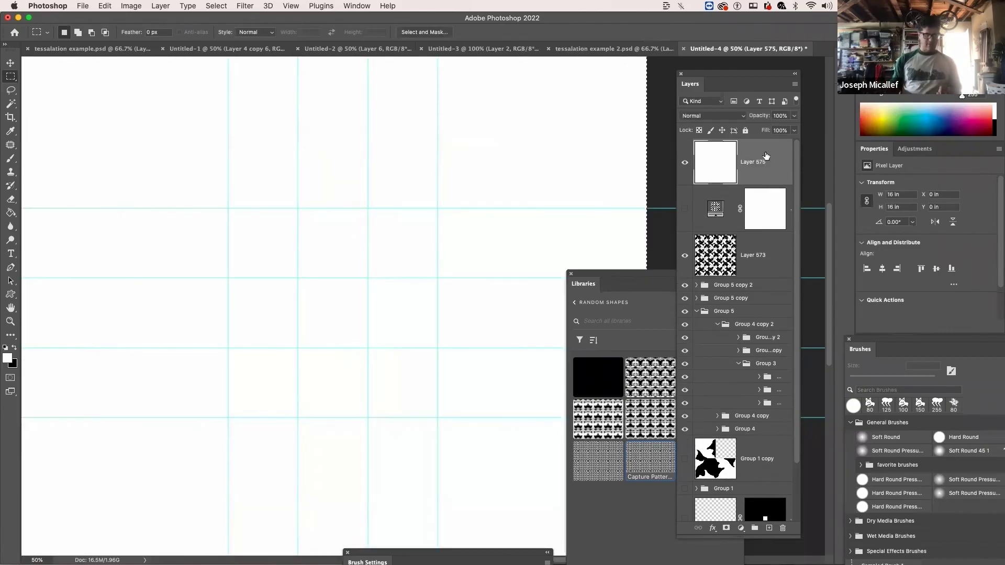
left_click(105, 5)
left_click(123, 173)
type("1")
left_click(538, 189)
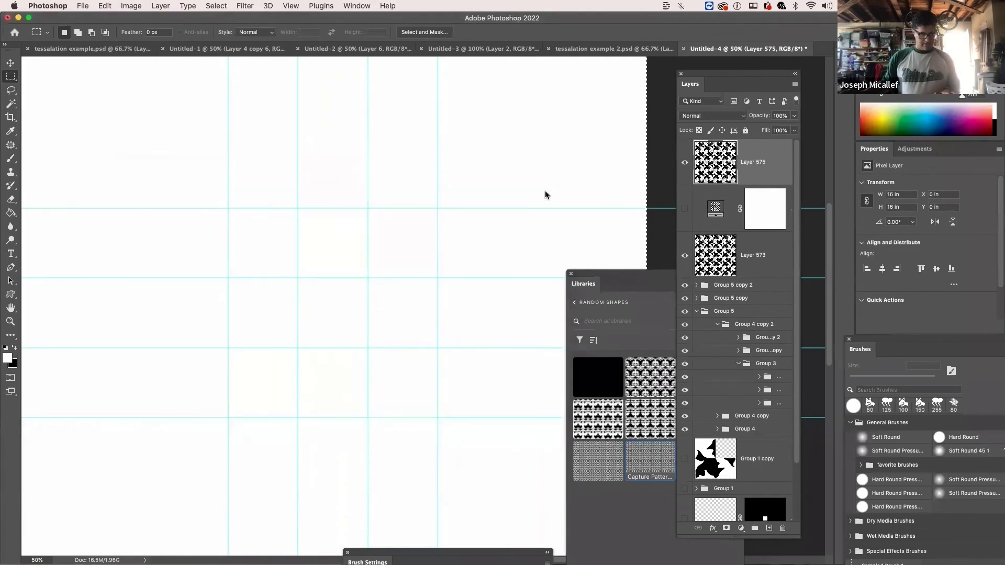
key("super+minus")
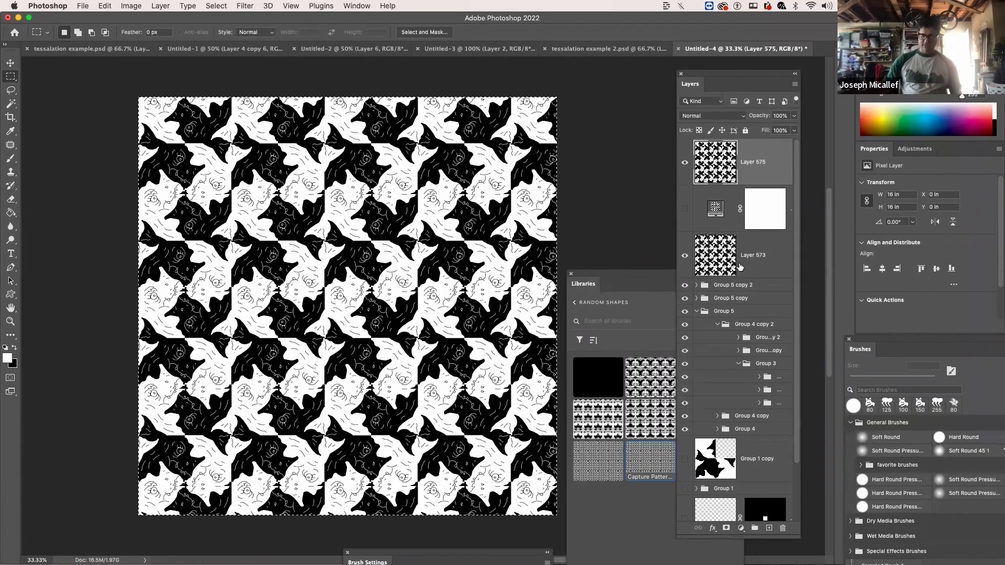
left_click(741, 528)
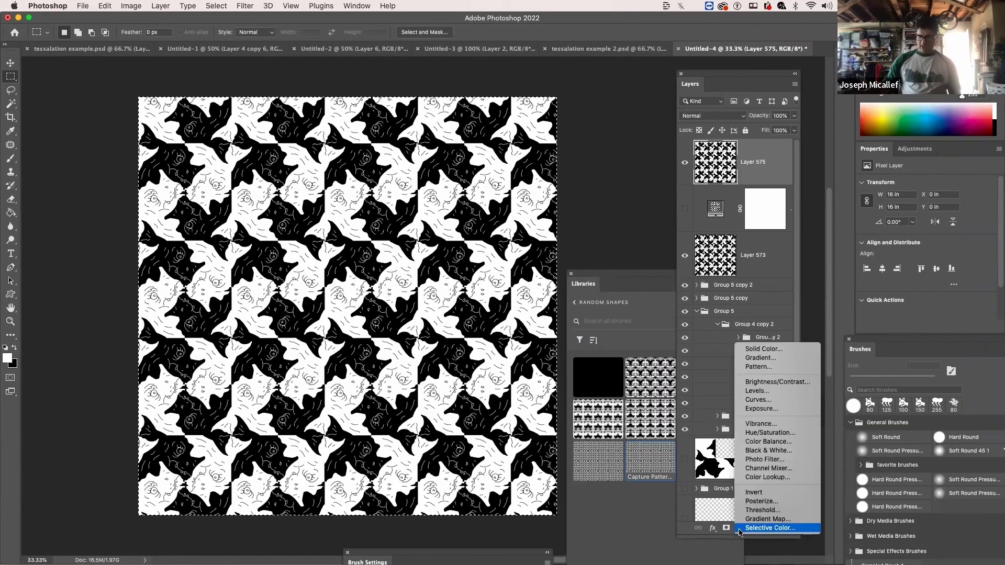
left_click(721, 537)
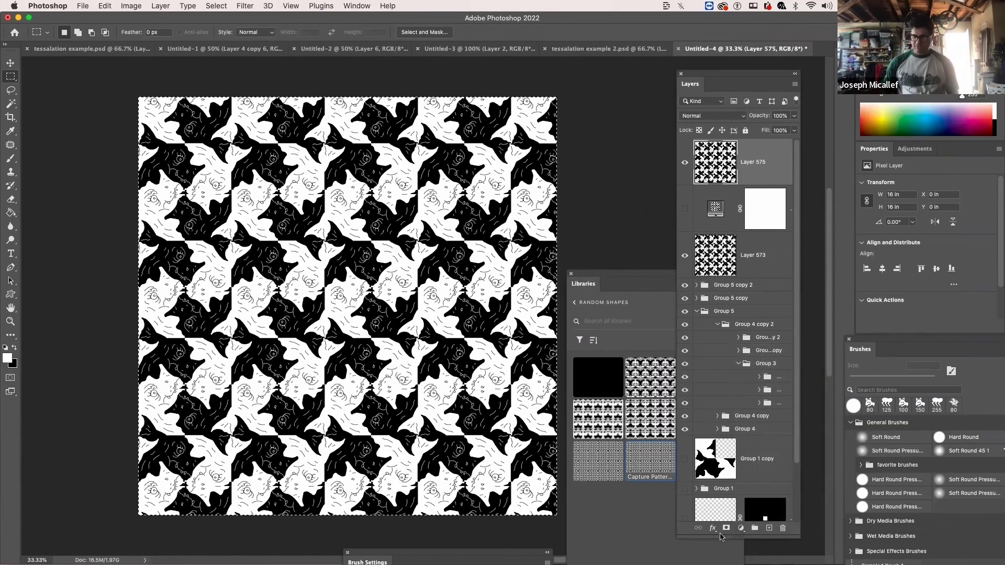
left_click(712, 529)
left_click(703, 538)
left_click(712, 530)
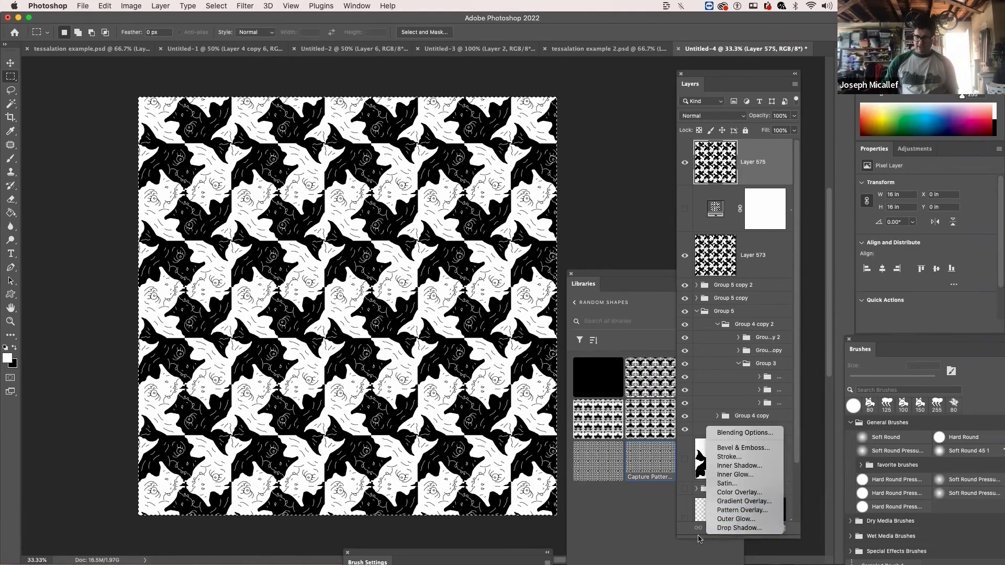
left_click(696, 541)
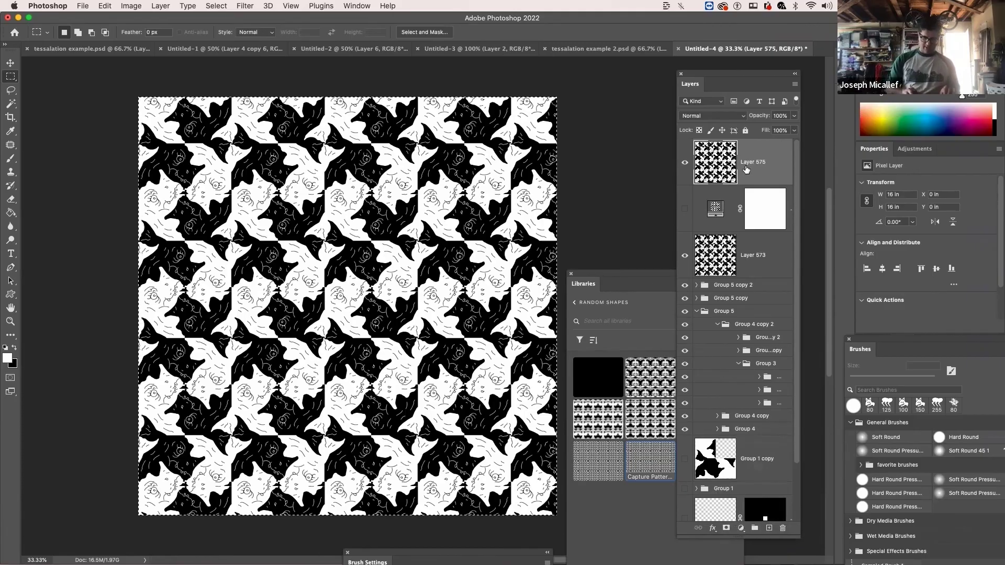
Add another new layer, fill it with white, and give it a Pattern Overlay effect that uses the fish tile pattern.
key("super+alt+shift+n")
key("alt+BackSpace")
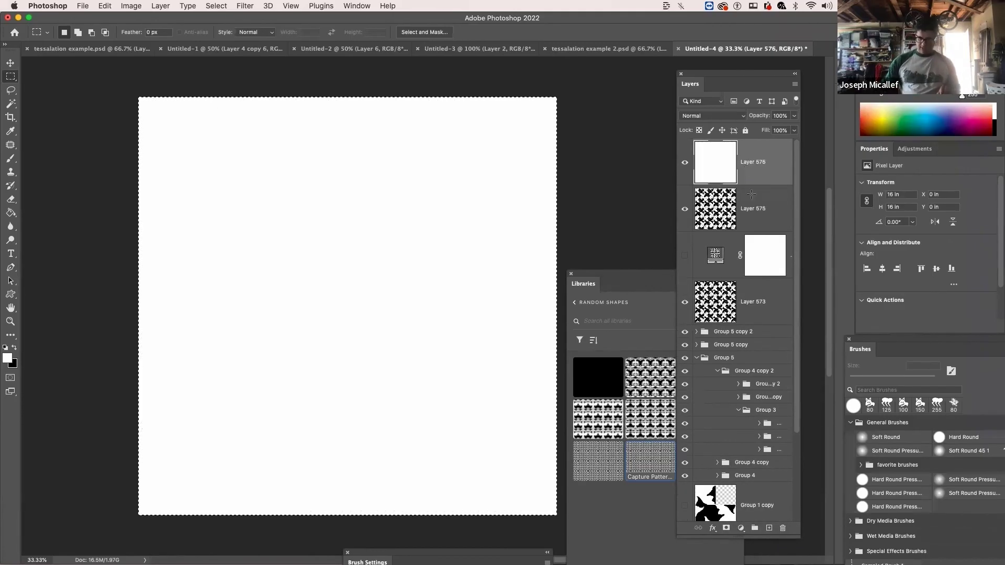
left_click(714, 530)
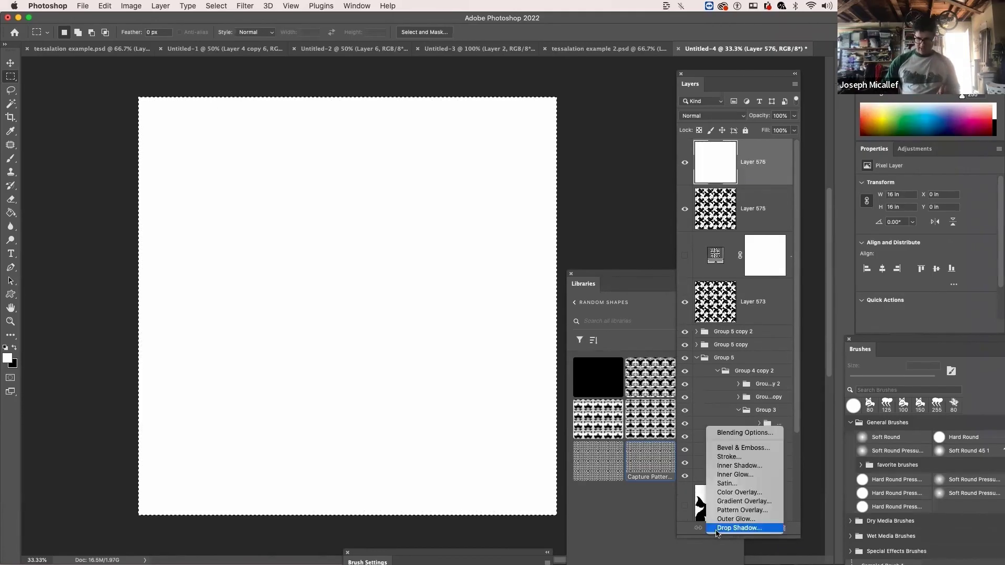
left_click(739, 510)
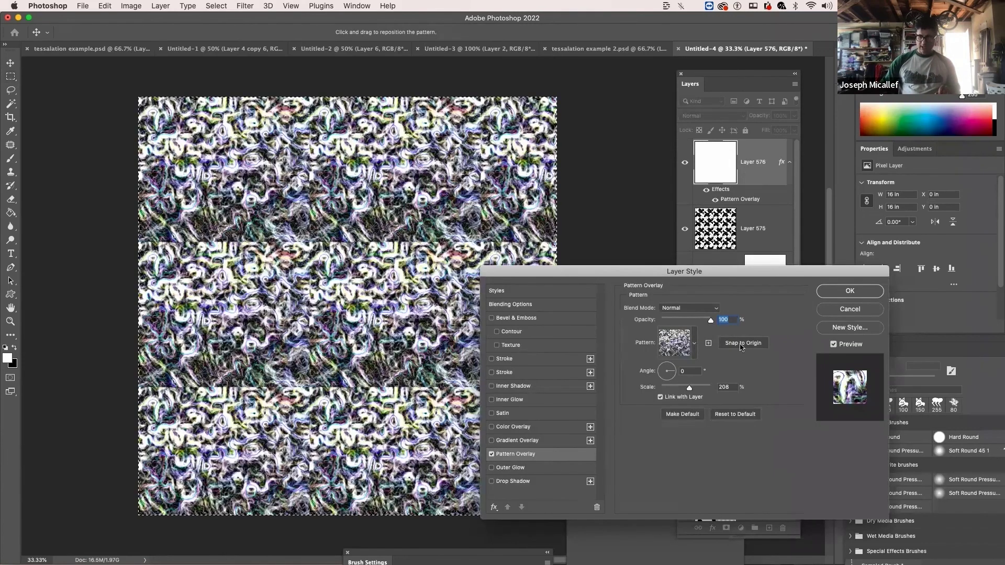
left_click(694, 343)
left_click(679, 394)
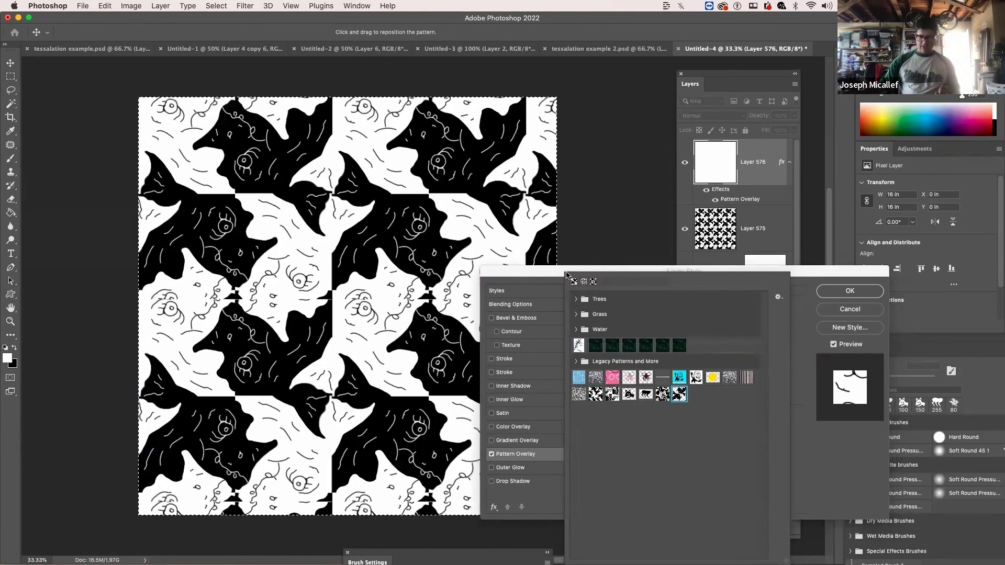
Scale the Pattern Overlay to 67%, rotate the pattern to a slight slant, and apply the layer style.
left_click(589, 260)
left_click_drag(682, 287, 673, 279)
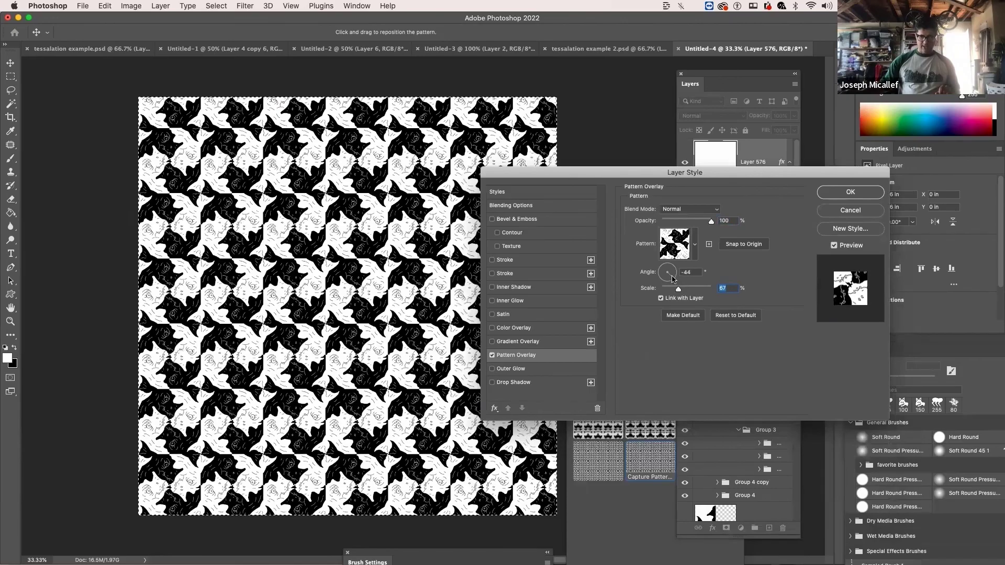
left_click(847, 196)
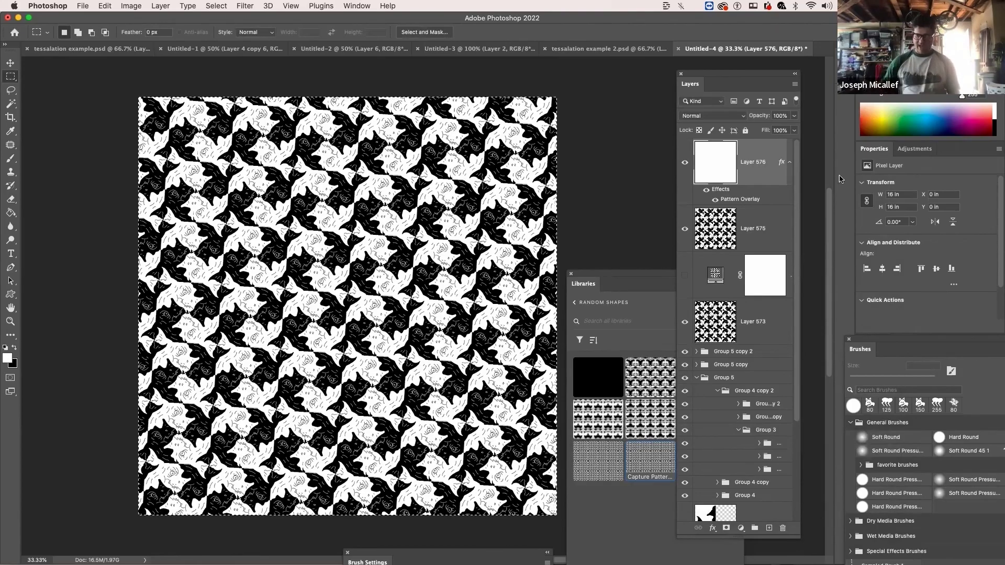
double_click(715, 200)
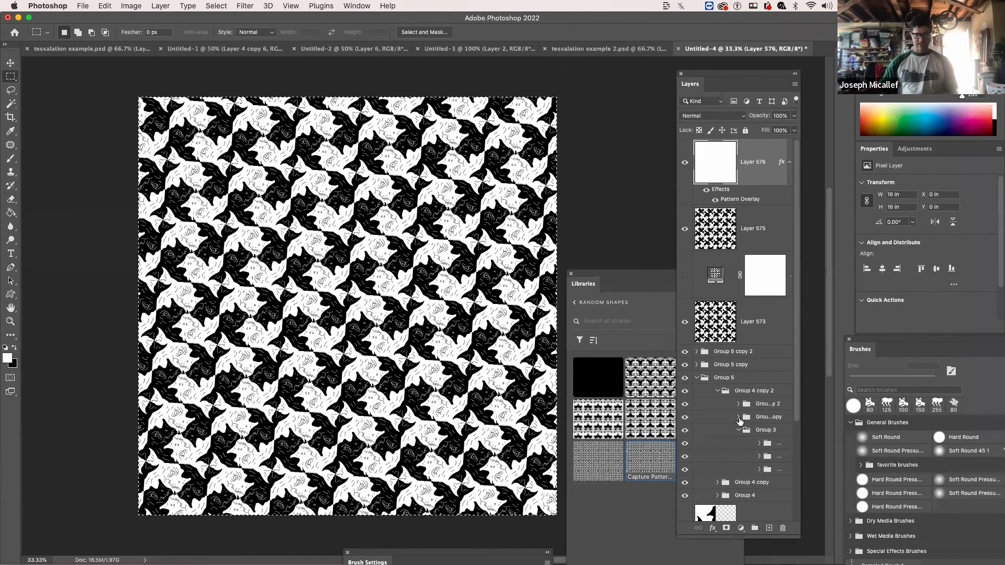
Add a pattern fill layer with the fish tile pattern above the overlay layer, and toggle its visibility to compare the two.
left_click(740, 528)
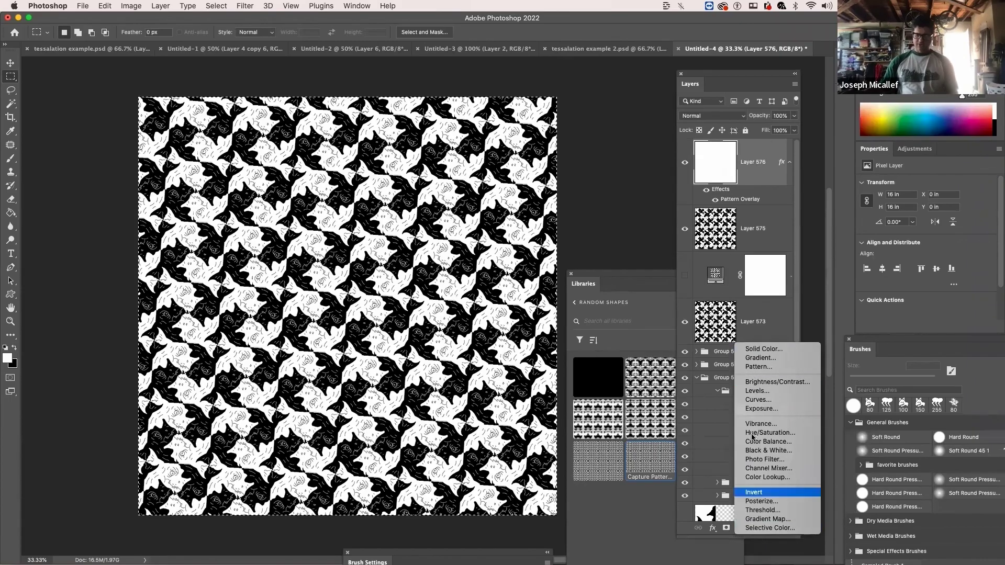
left_click(766, 368)
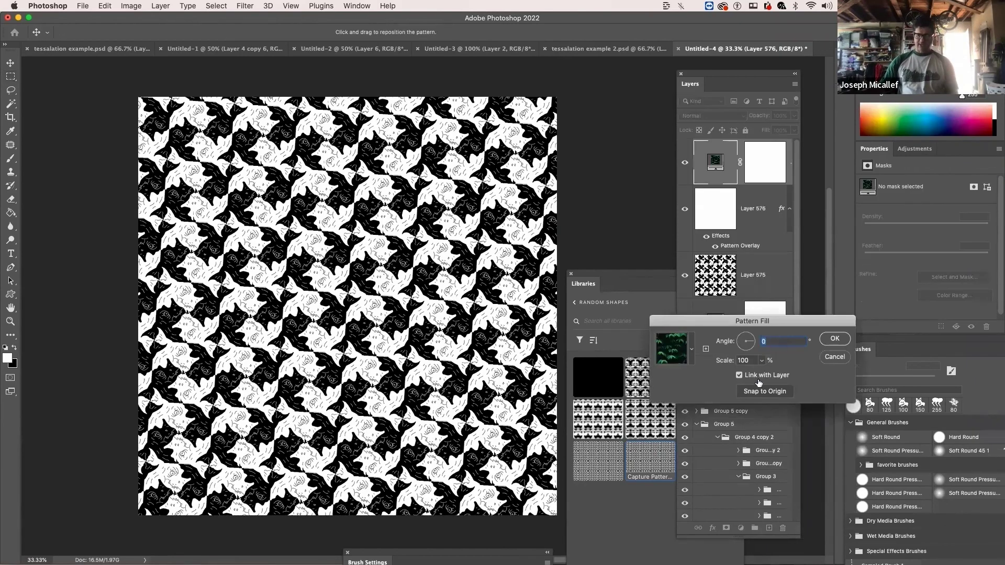
left_click(762, 360)
left_click(763, 360)
left_click(691, 349)
left_click(676, 394)
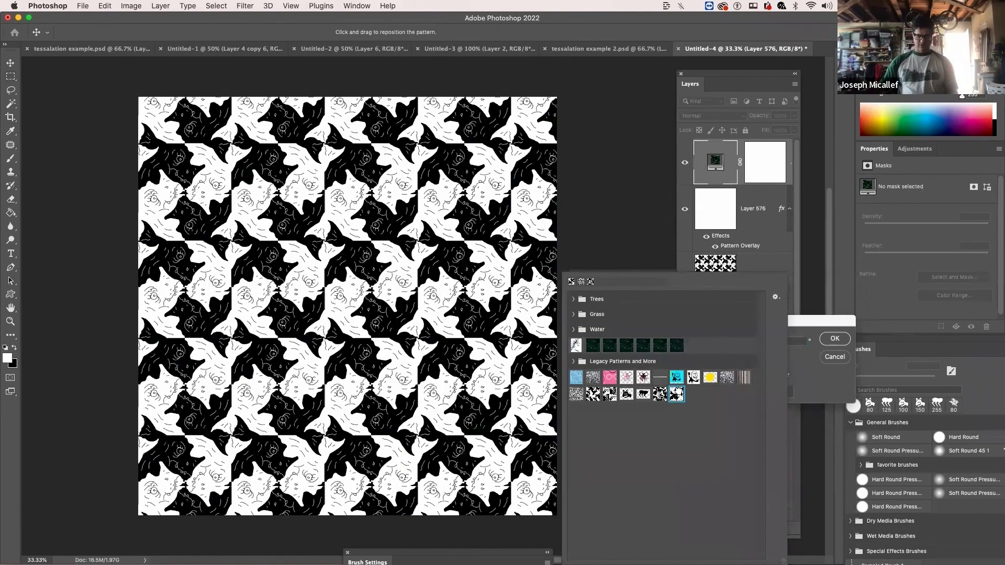
left_click(832, 338)
left_click(684, 159)
left_click(684, 160)
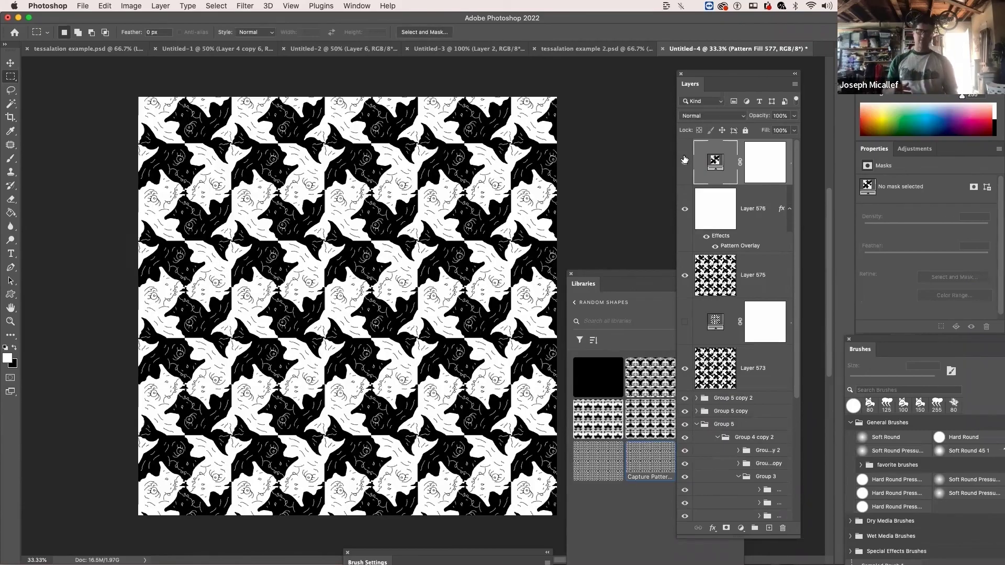